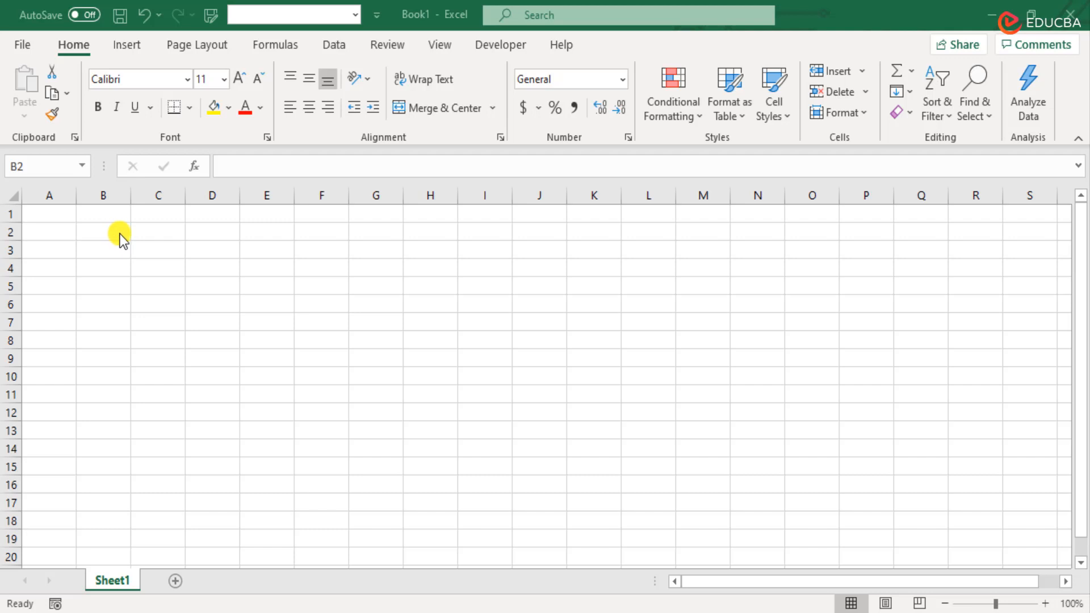
pyautogui.click(120, 234)
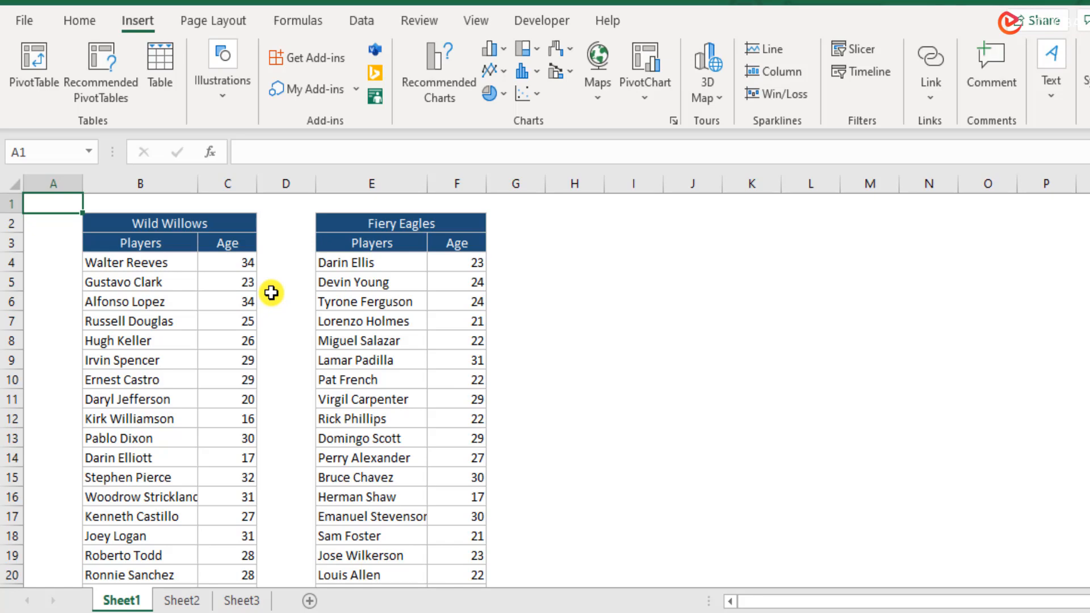
pyautogui.scroll(-5, 287, 444)
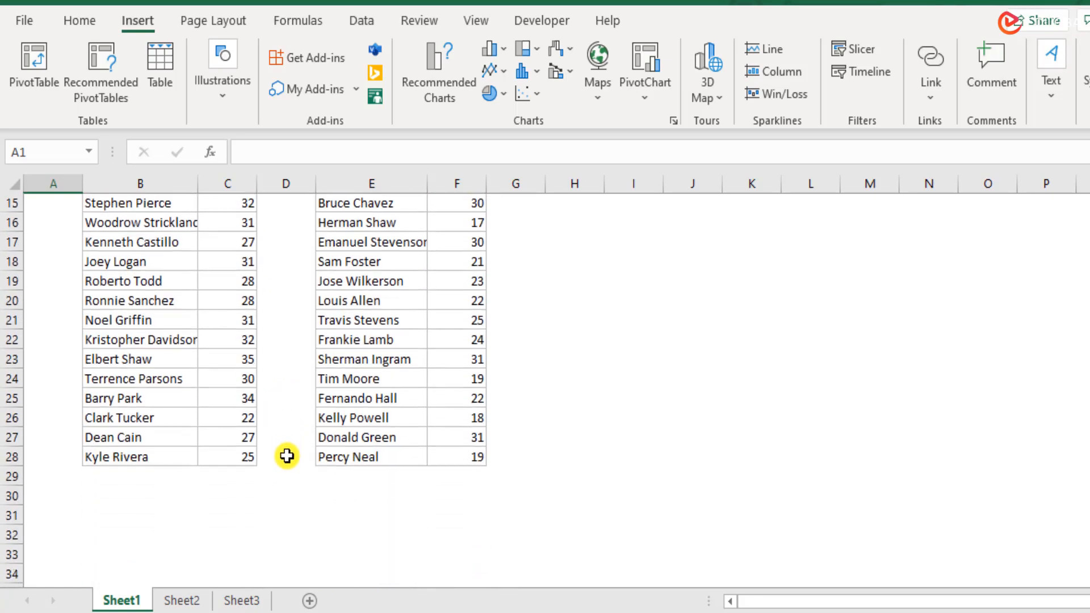
pyautogui.scroll(-1, 286, 456)
pyautogui.scroll(6, 287, 454)
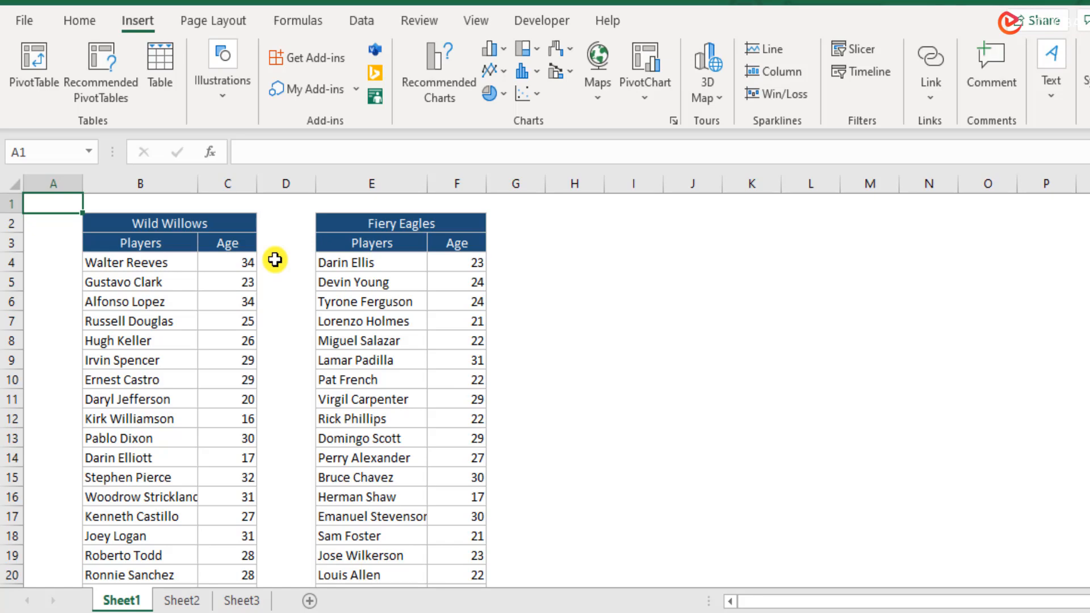
# Try placing the label Average Age in cell H3
pyautogui.click(597, 244)
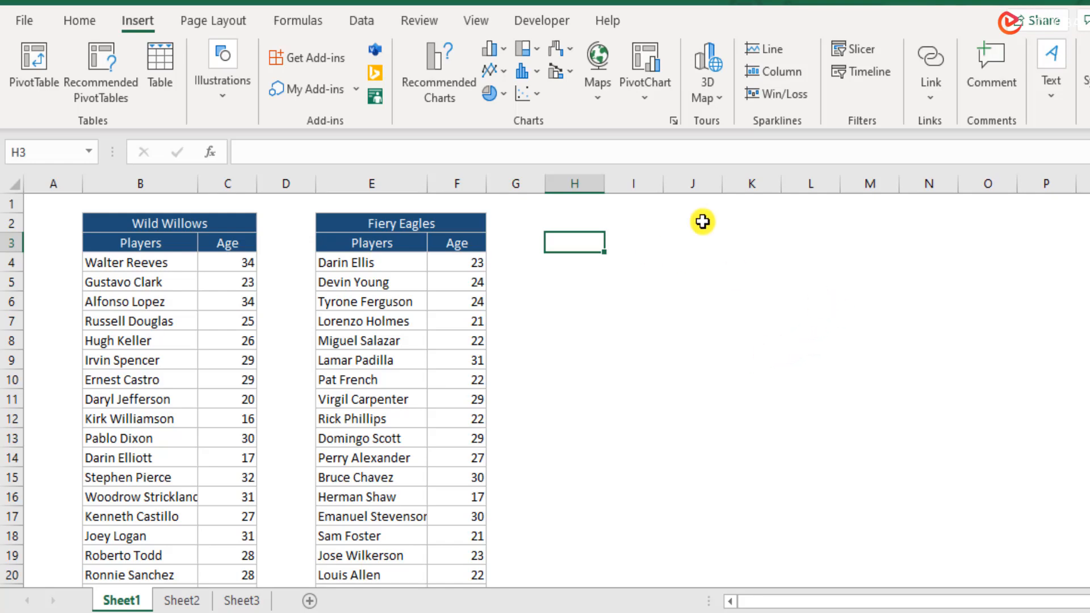
pyautogui.write('Average Age')
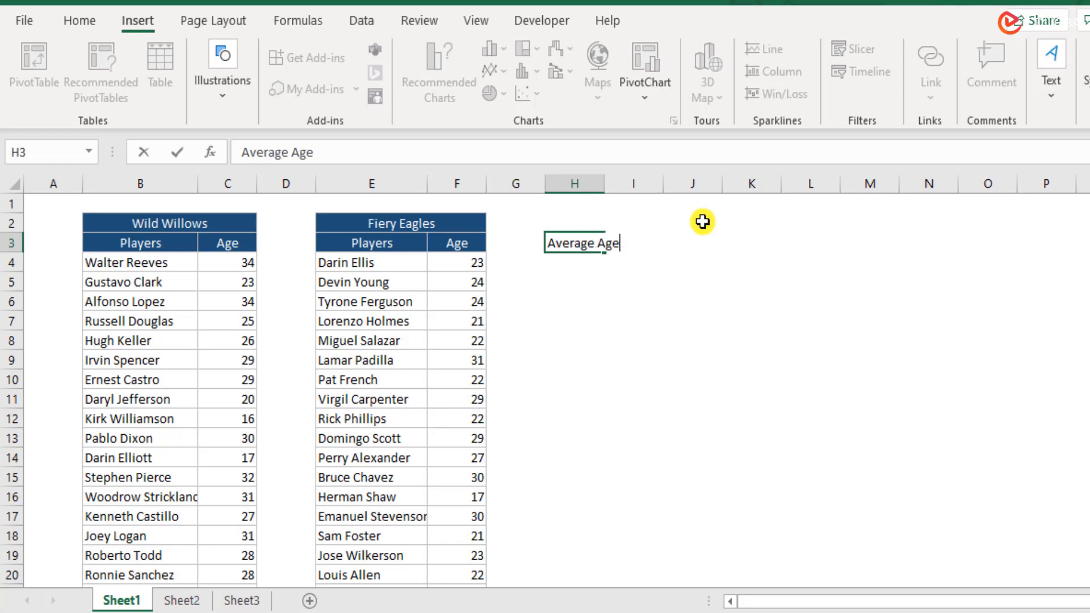
pyautogui.press('Return')
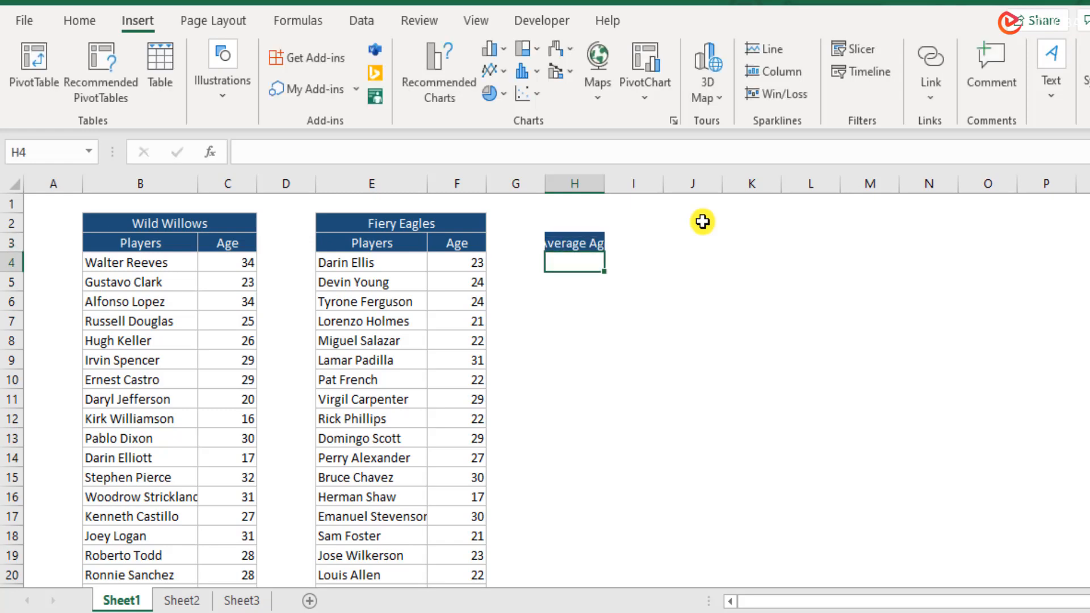
# Enter the row labels Average Age in H4 and Minimum in H5
pyautogui.write('Average Age')
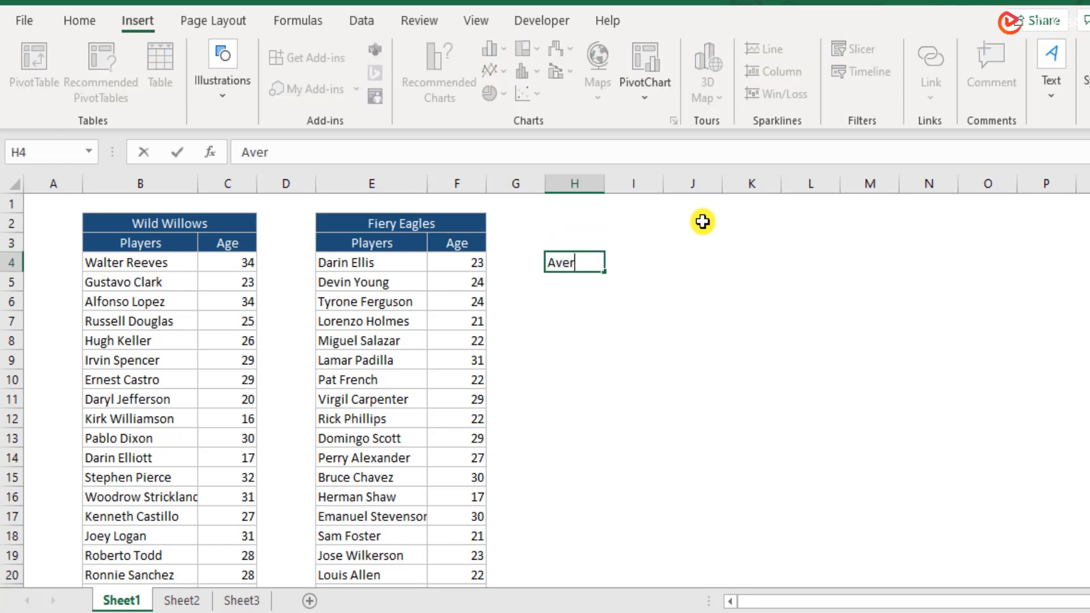
pyautogui.press('Return')
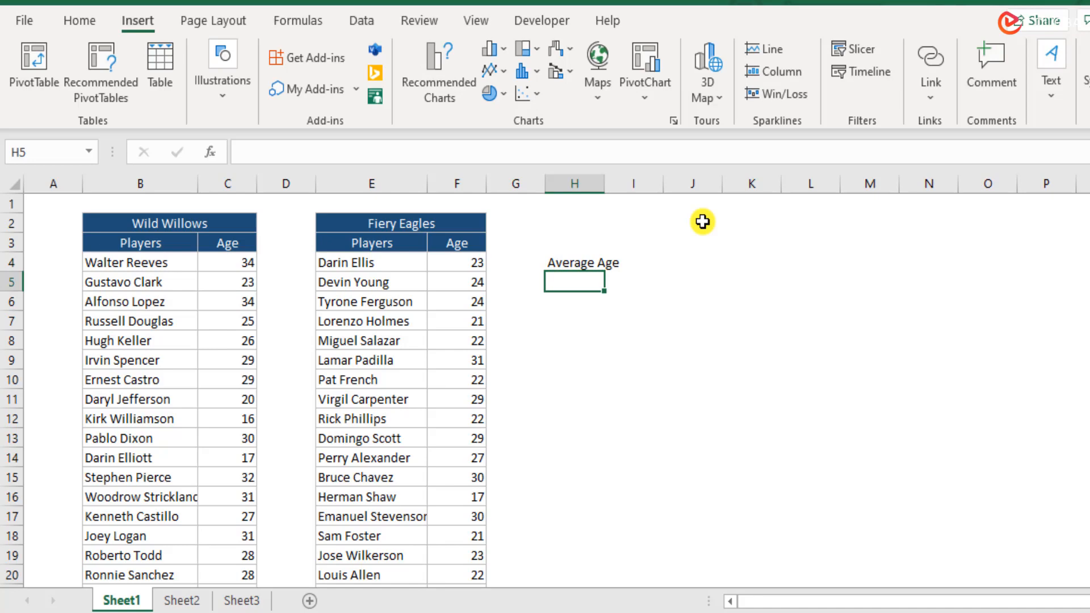
pyautogui.write('Mini')
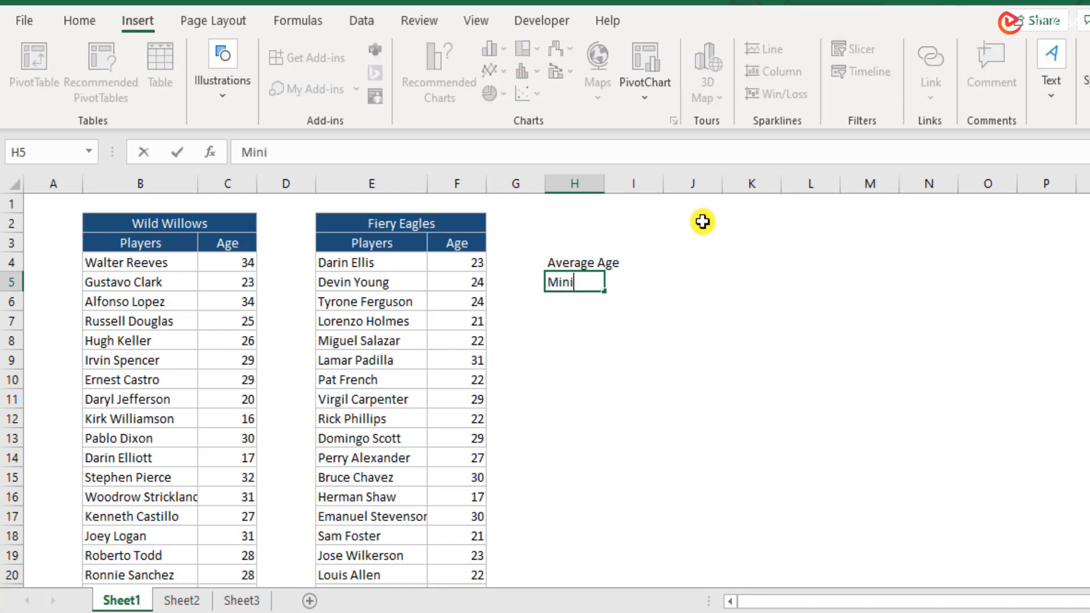
pyautogui.write('mum Value')
pyautogui.press('Return')
pyautogui.press('Up')
pyautogui.press('F2')
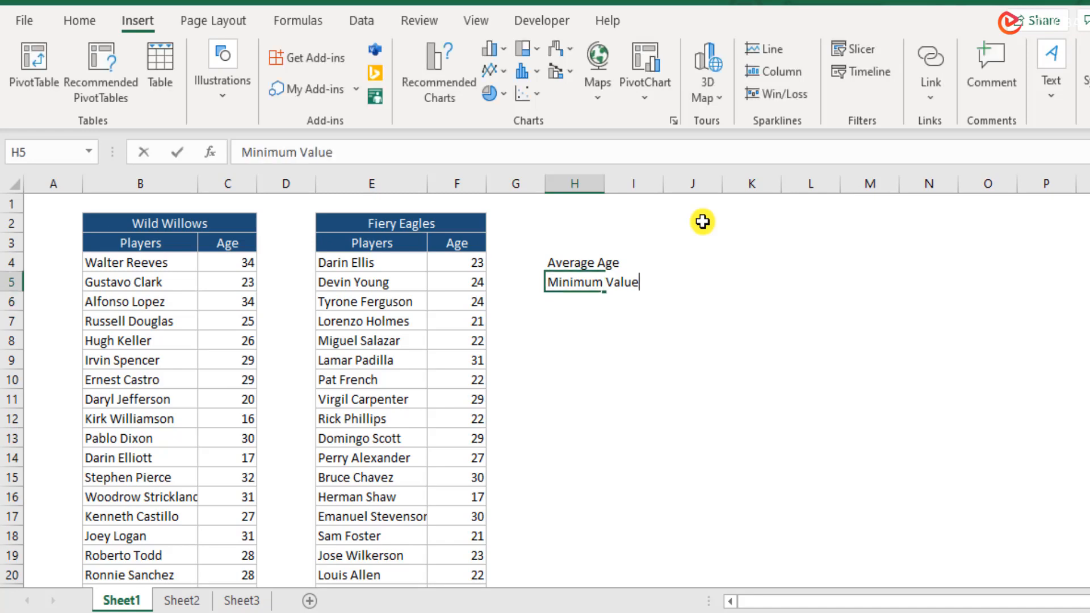
pyautogui.press('BackSpace')
pyautogui.press('BackSpace')
pyautogui.press('BackSpace')
pyautogui.press('BackSpace')
pyautogui.press('BackSpace')
pyautogui.press('BackSpace')
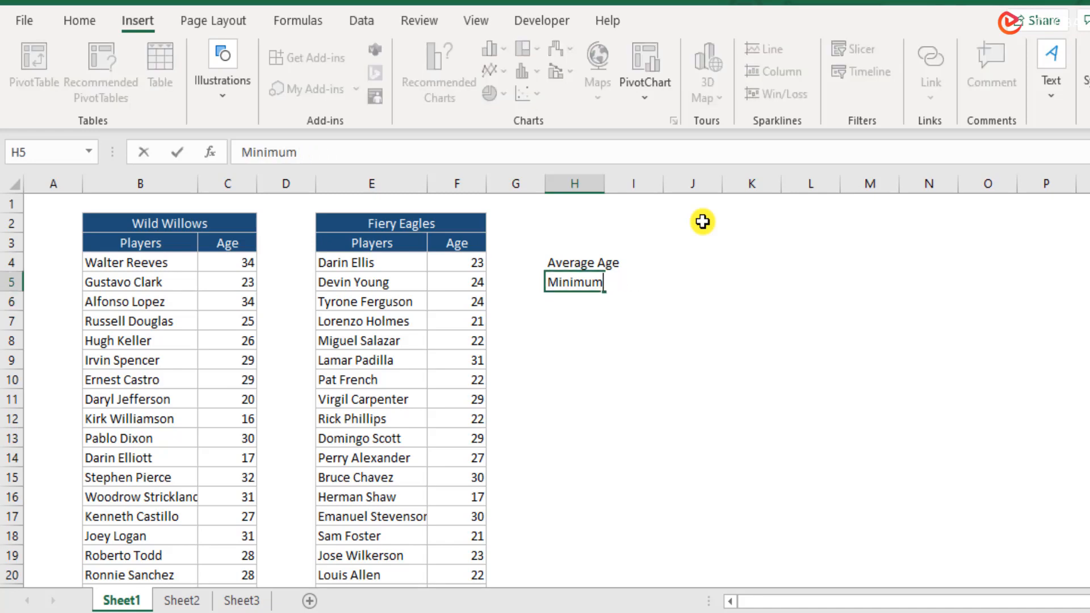
pyautogui.press('Return')
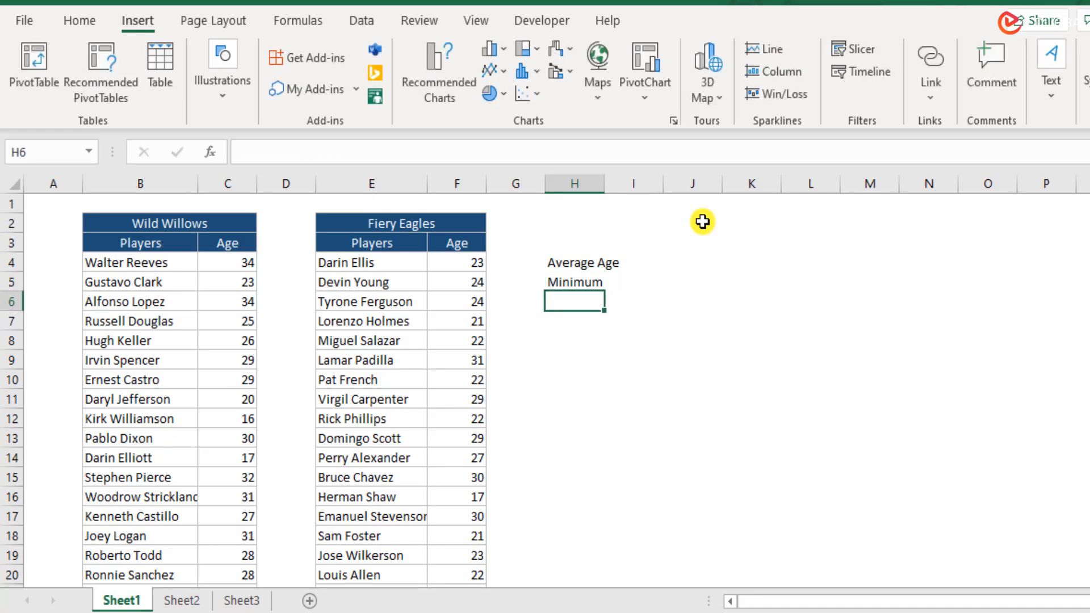
# Add the row labels Quartile 1 in H6 and Mean in H7
pyautogui.write('Q')
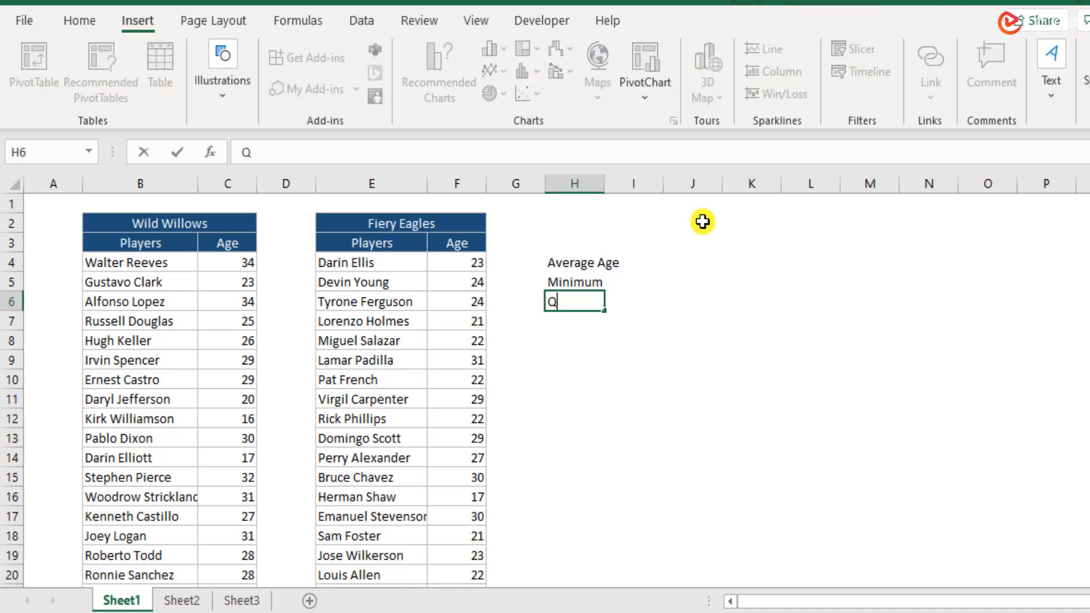
pyautogui.write('uartile 1')
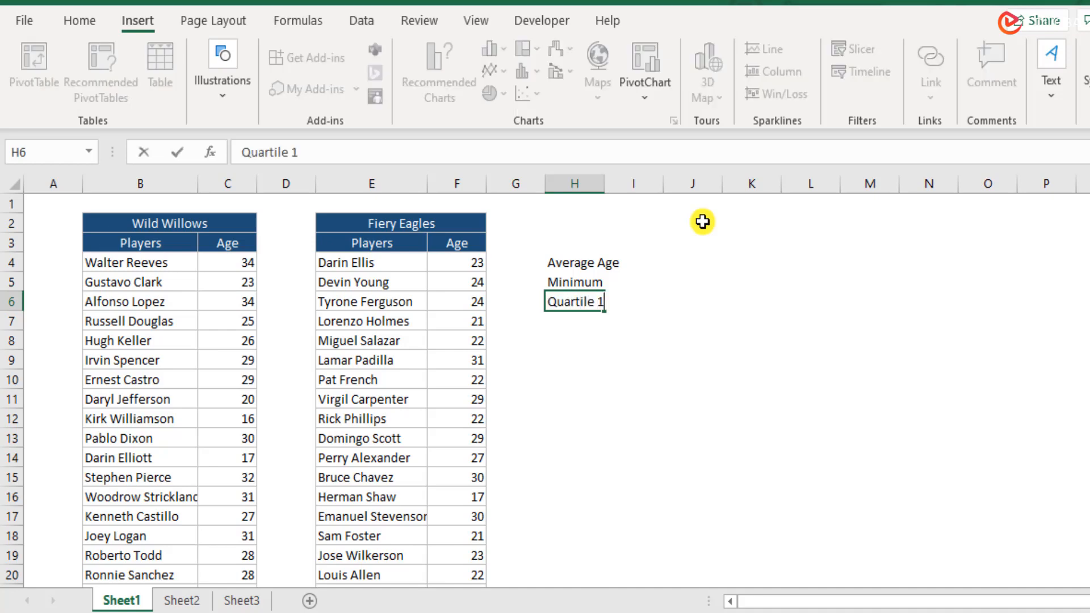
pyautogui.press('Return')
pyautogui.write('Mean')
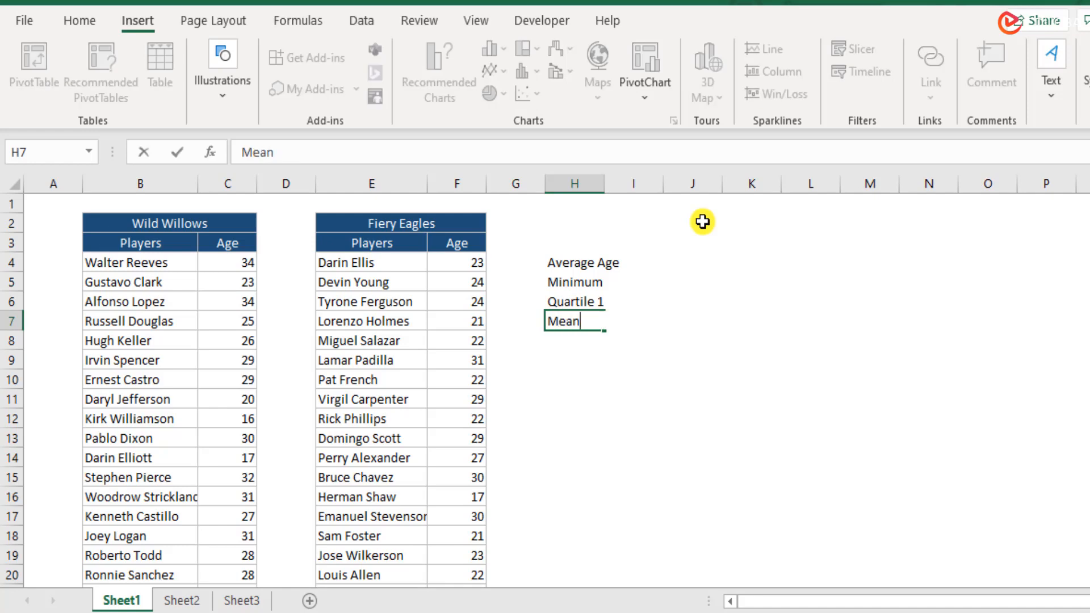
pyautogui.press('Return')
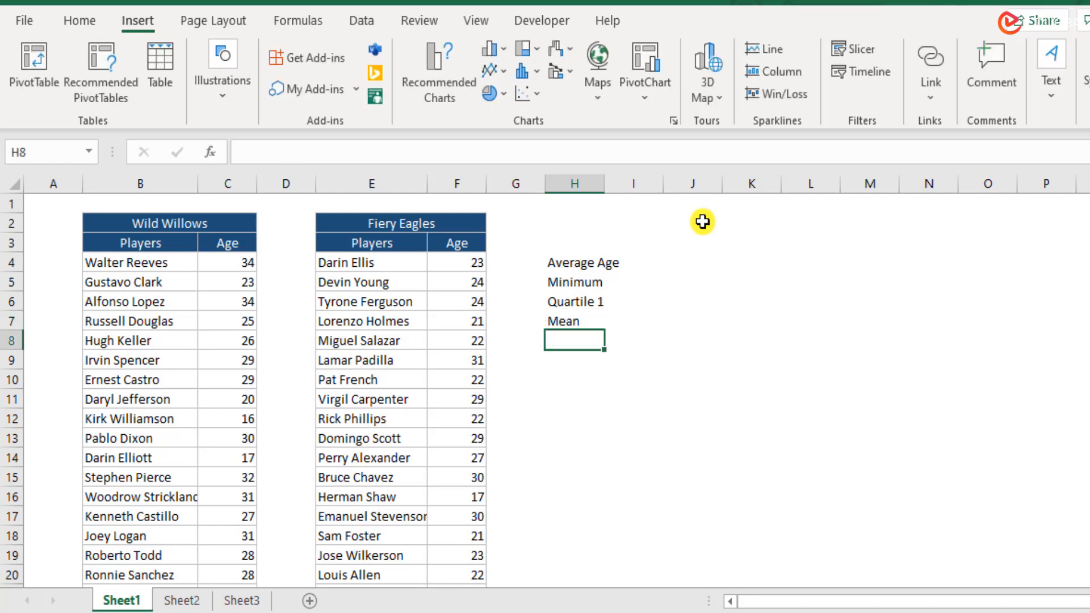
# Complete the row labels with Quartile 3 in H8 and Maximum in H9
pyautogui.write('Quartl')
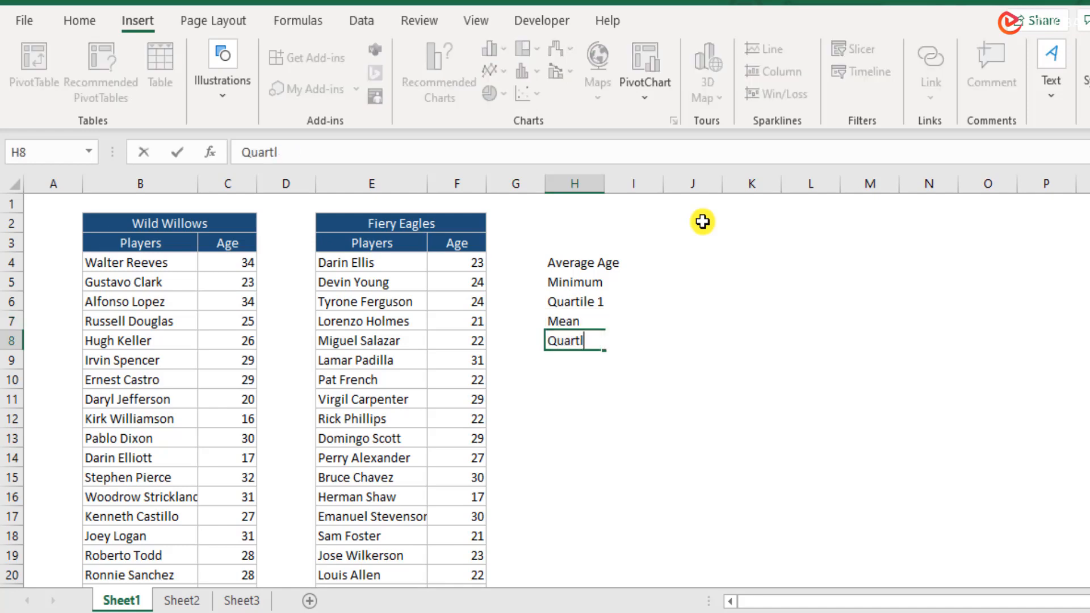
pyautogui.write('ie 3')
pyautogui.press('Return')
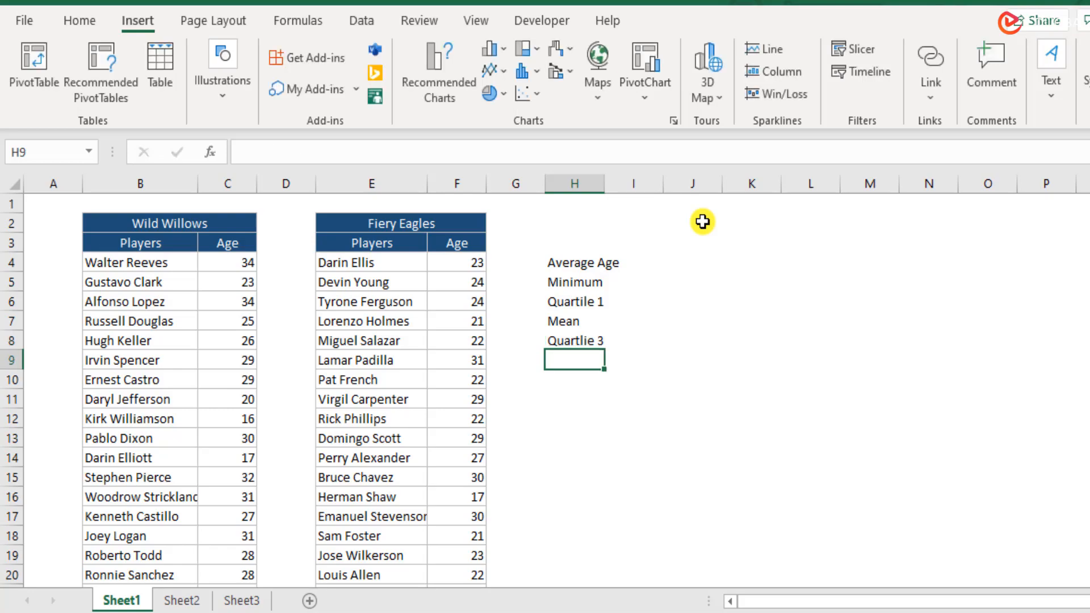
pyautogui.press('Up')
pyautogui.press('F1')
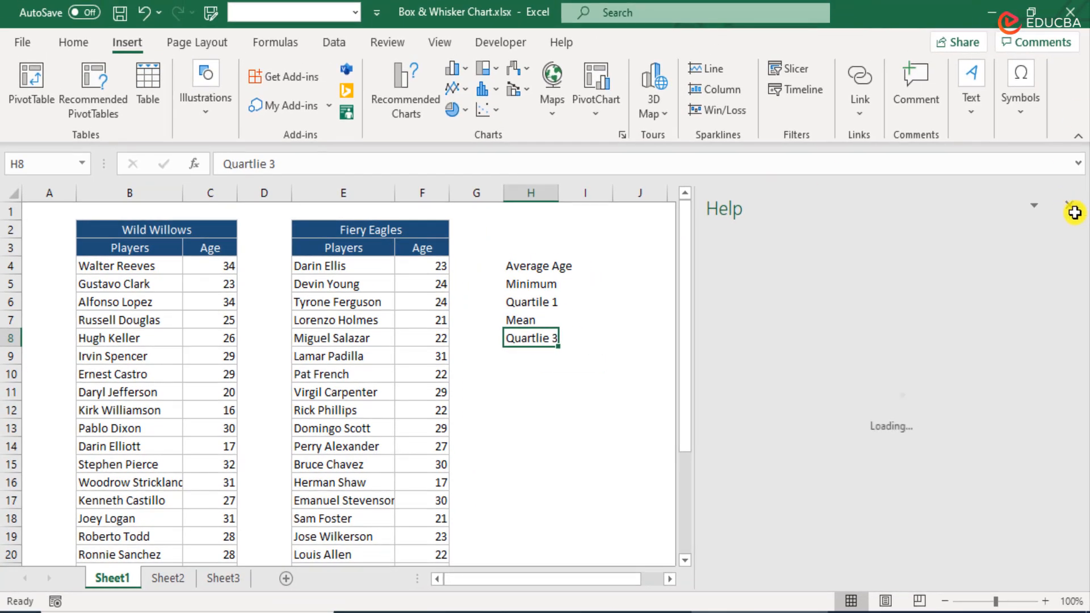
pyautogui.click(1074, 212)
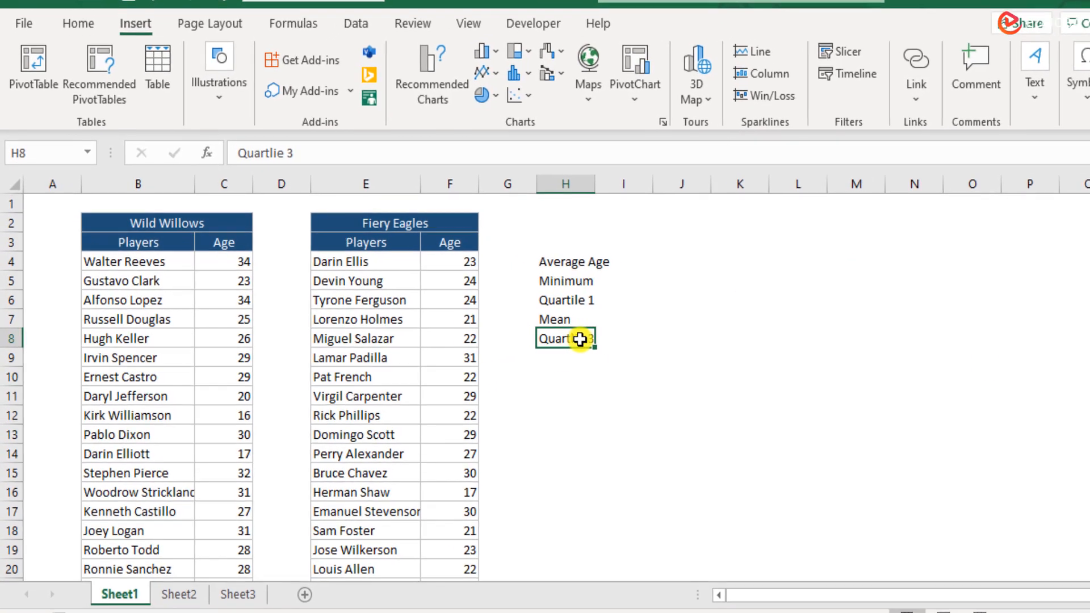
pyautogui.press('Delete')
pyautogui.write('Quarti')
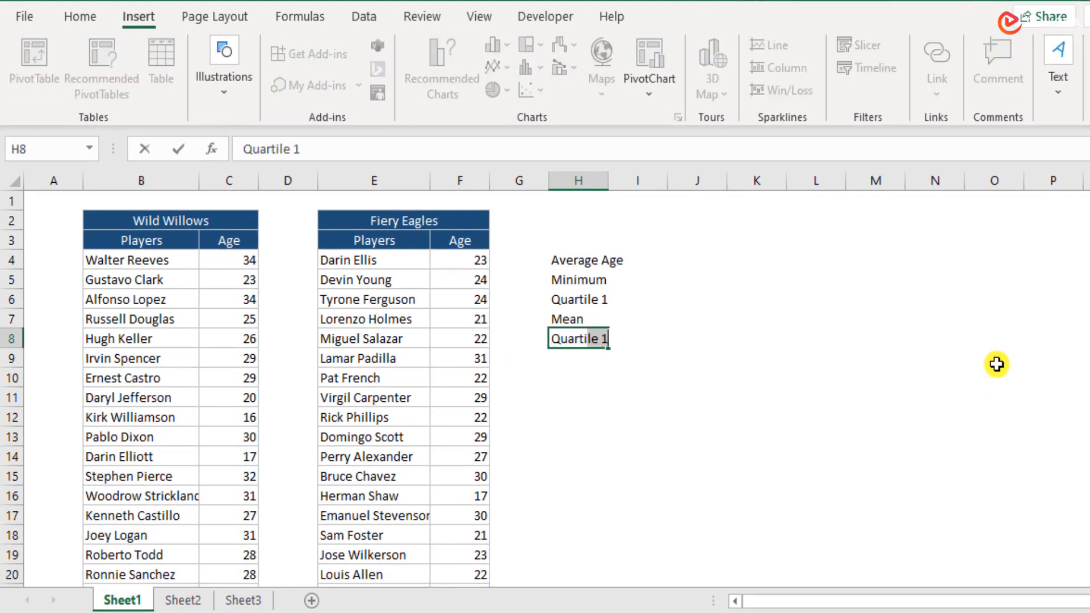
pyautogui.write('le 3')
pyautogui.press('Return')
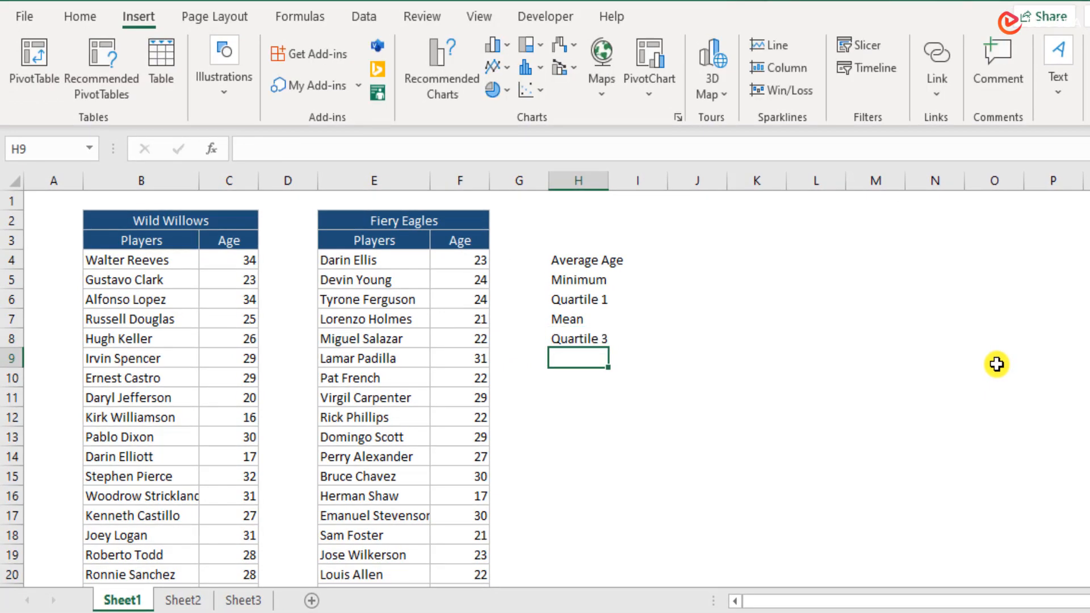
pyautogui.write('Maximum')
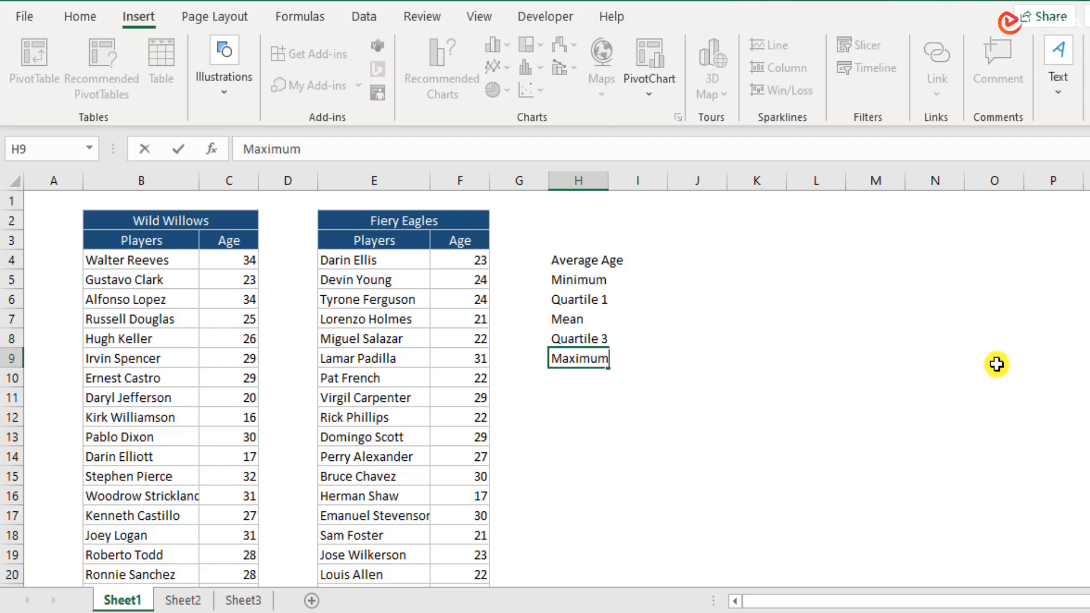
pyautogui.press('Return')
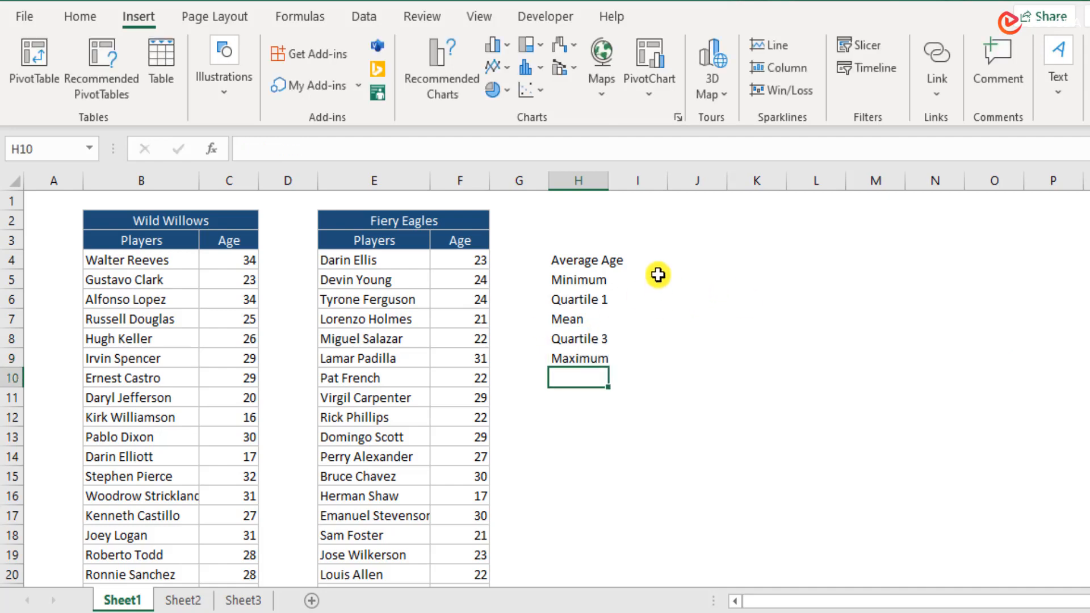
# Enter the team names as column headers, Wild Willows in I3 and Fiery Eagles in J3
pyautogui.click(204, 219)
pyautogui.click(657, 239)
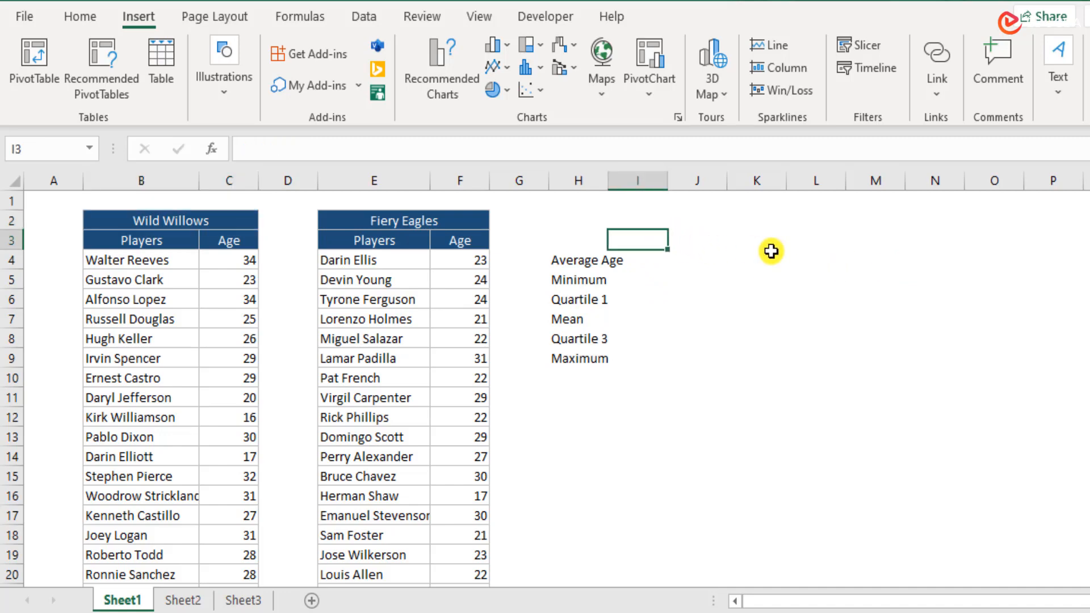
pyautogui.click(703, 243)
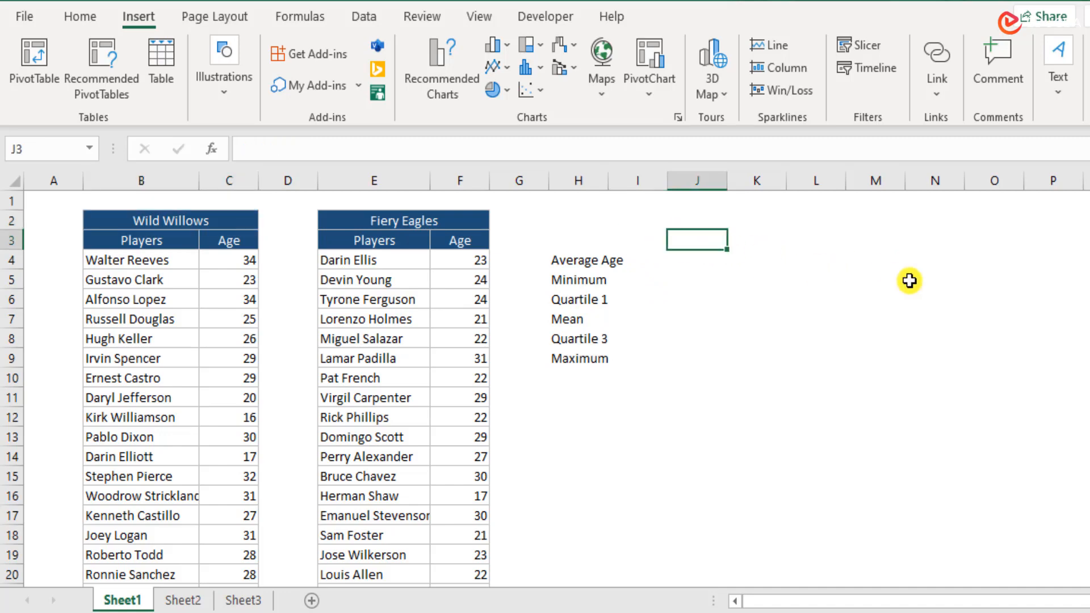
pyautogui.press('Left')
pyautogui.write('Wild Wi')
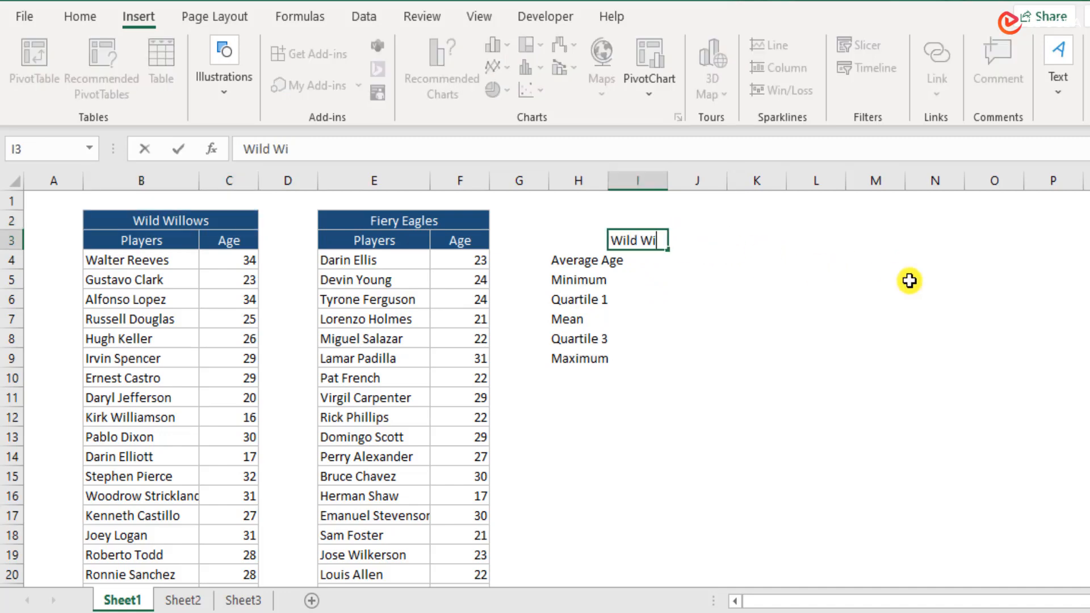
pyautogui.write('llows')
pyautogui.press('Return')
pyautogui.press('Up')
pyautogui.press('Right')
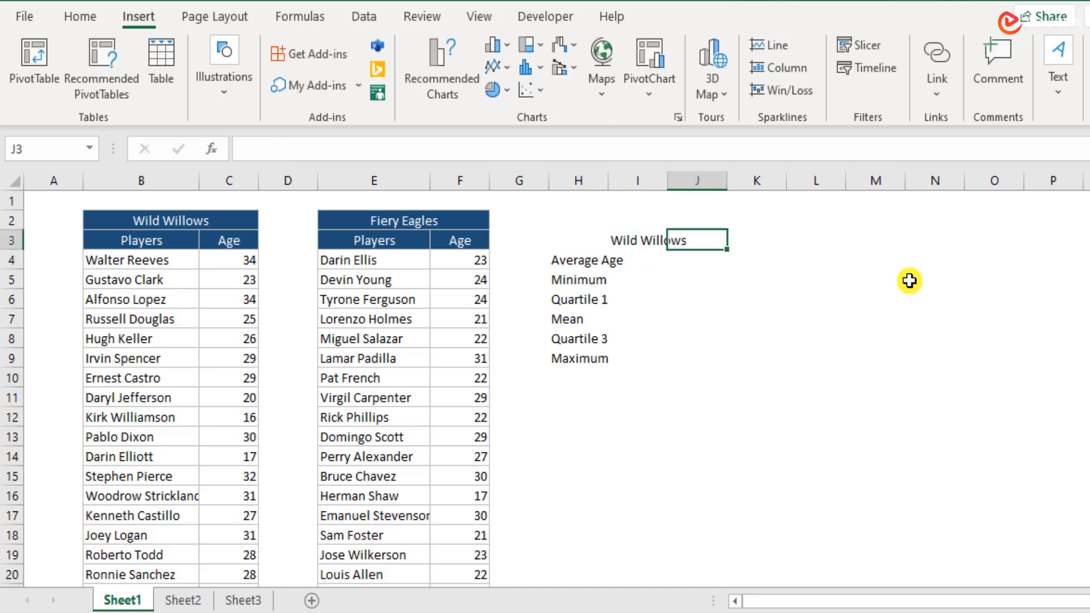
pyautogui.write('Fiery ')
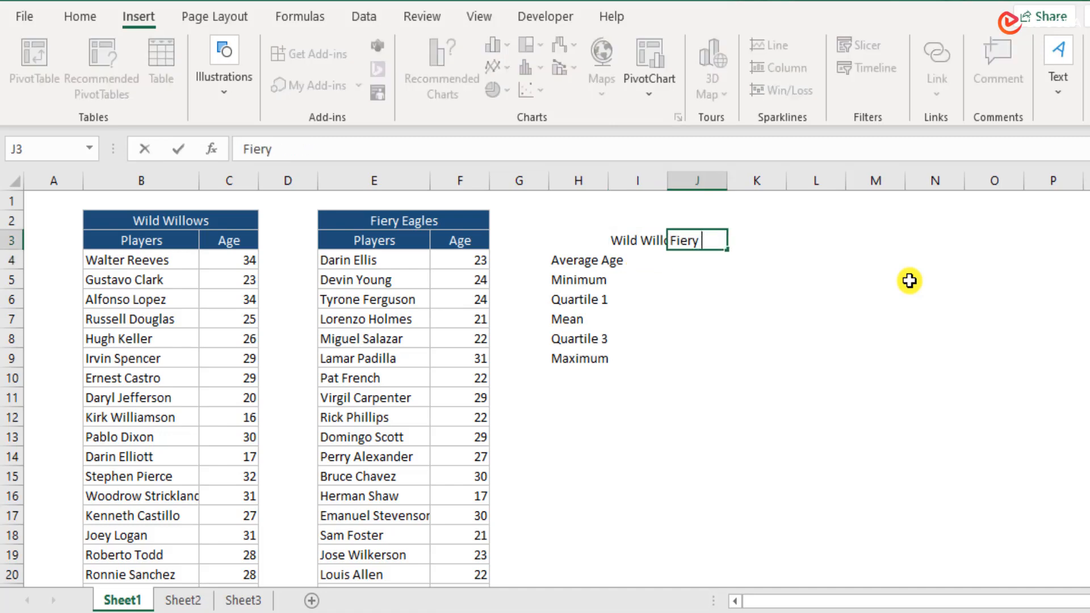
pyautogui.write('Eagles')
pyautogui.press('Return')
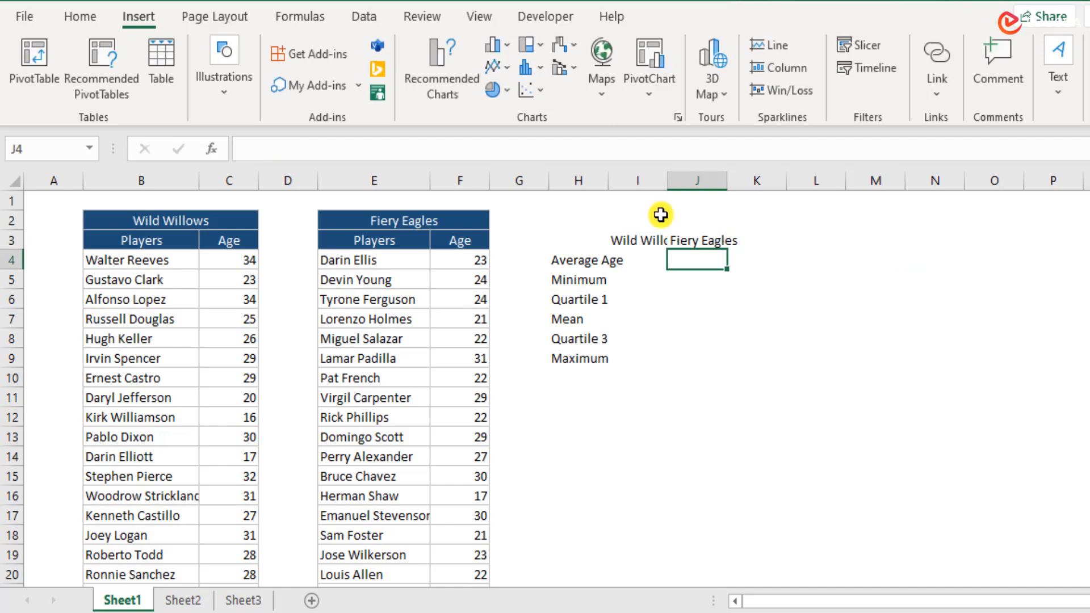
# Autofit the widths of columns H, I and J to their text
pyautogui.doubleClick(674, 180)
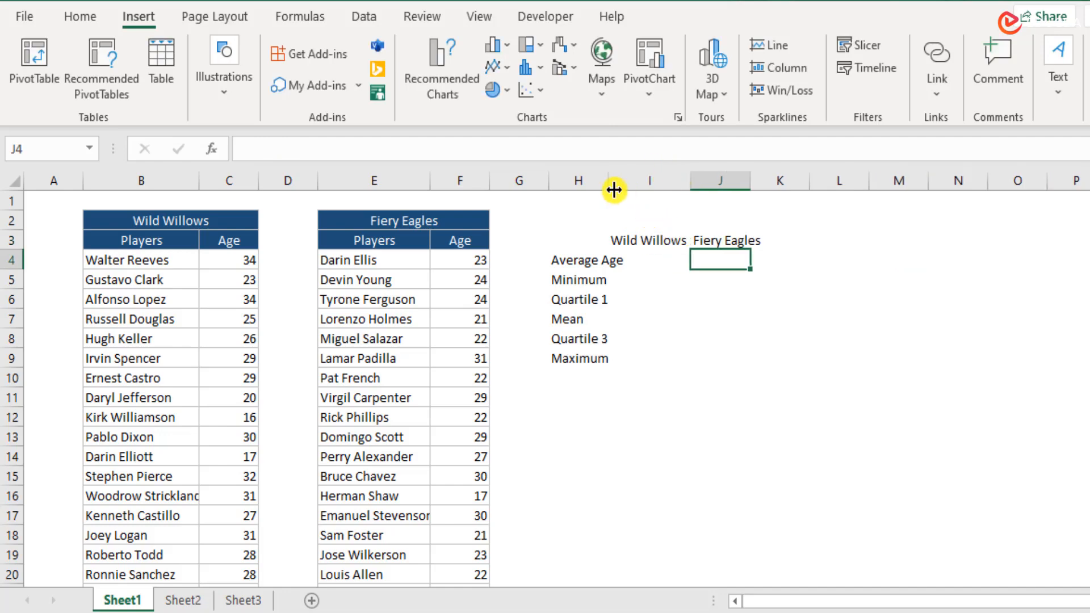
pyautogui.doubleClick(609, 181)
pyautogui.doubleClick(770, 180)
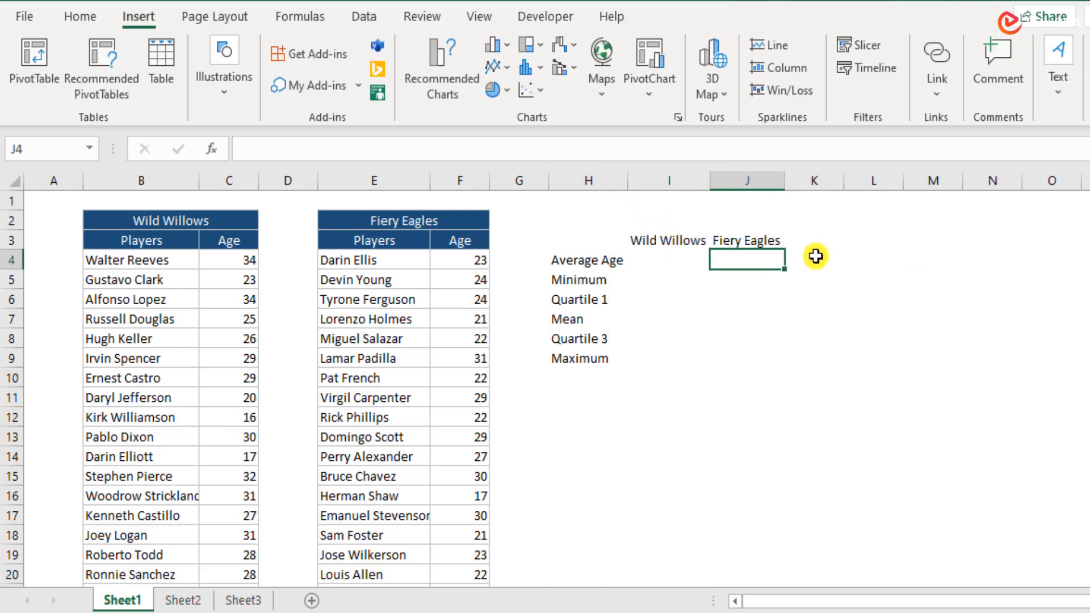
# Apply all borders to the summary table in H3:J9
pyautogui.moveTo(596, 243); pyautogui.dragTo(746, 356)
pyautogui.click(80, 16)
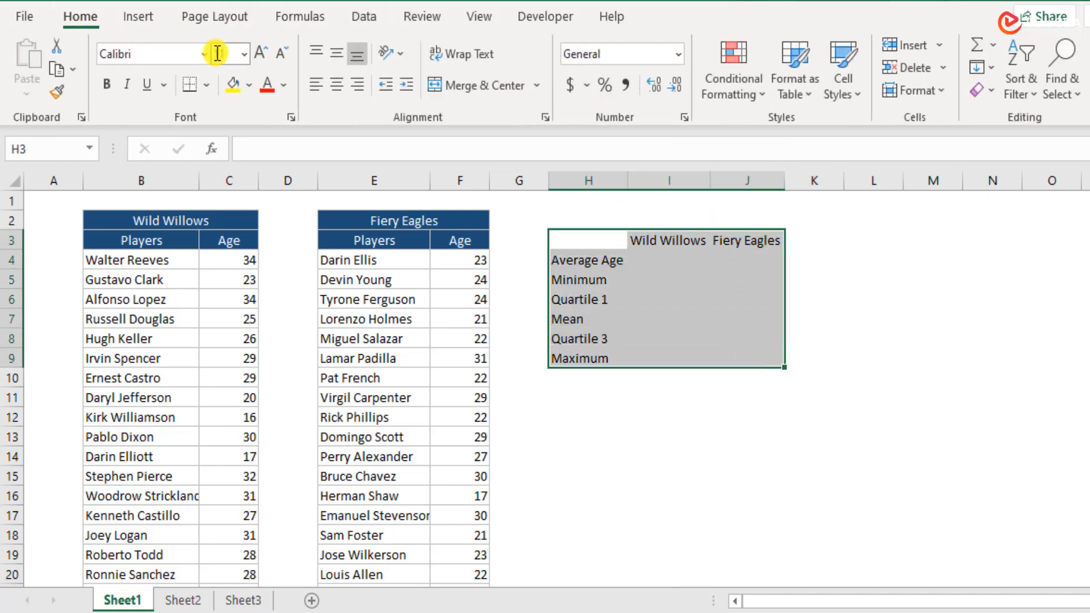
pyautogui.click(208, 85)
pyautogui.click(227, 278)
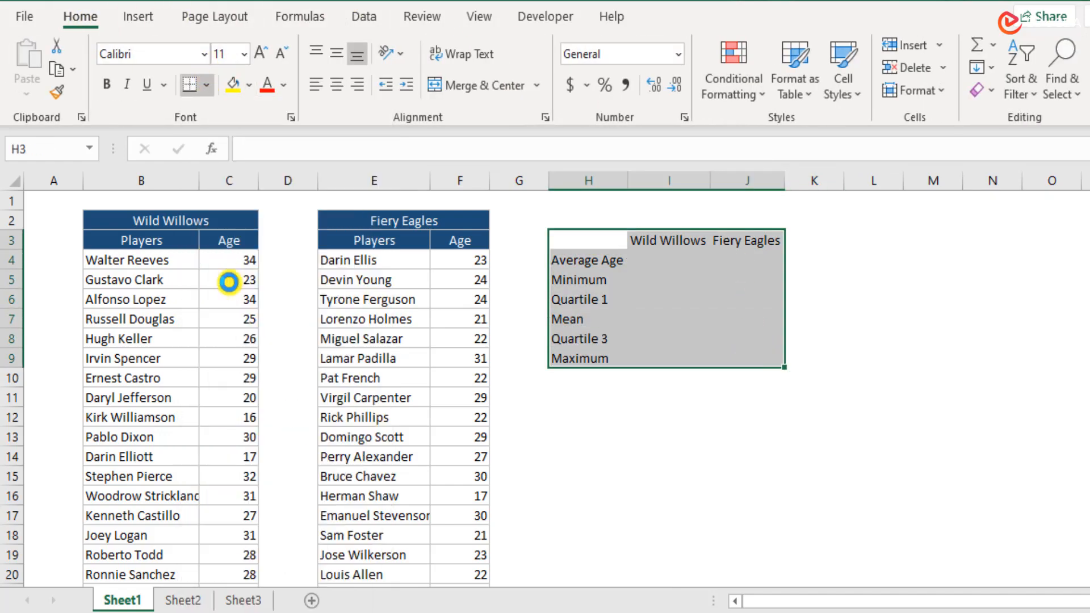
pyautogui.click(655, 339)
# Bold the row labels in H4:H9 and the team name headers in I3:J3
pyautogui.moveTo(604, 262); pyautogui.dragTo(600, 360)
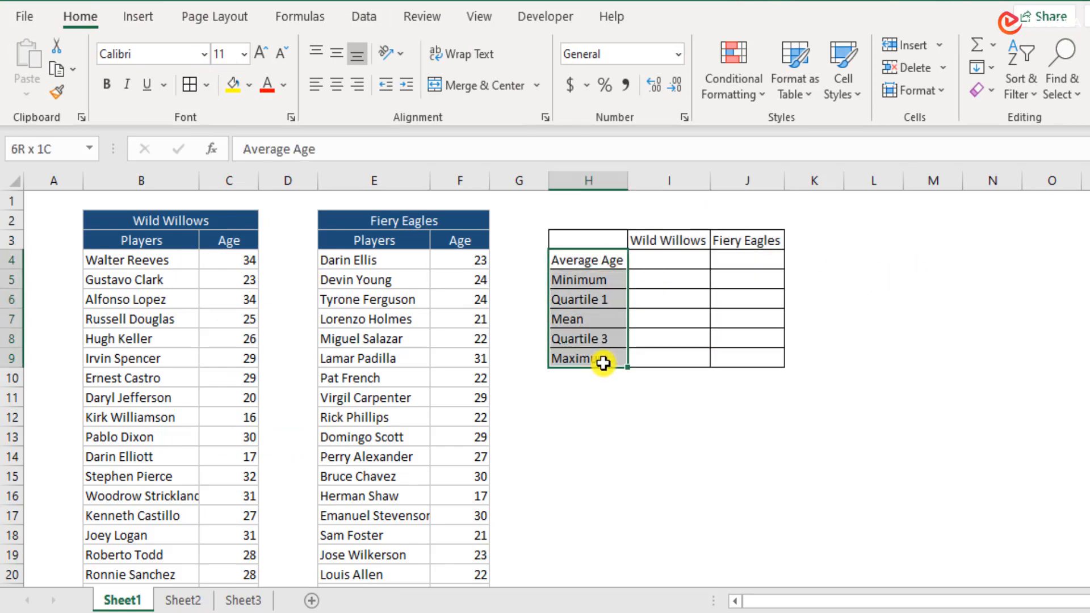
pyautogui.hotkey('ctrl', 'b')
pyautogui.moveTo(658, 241); pyautogui.dragTo(730, 241)
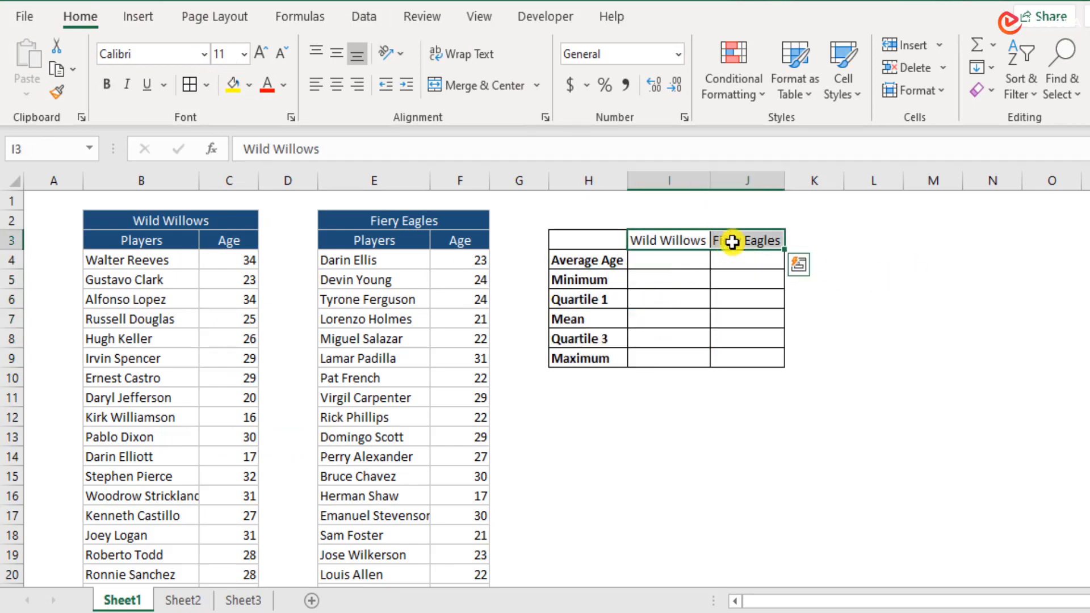
# Calculate the Wild Willows average age in I4 with =AVERAGE(C4:C28)
pyautogui.click(663, 262)
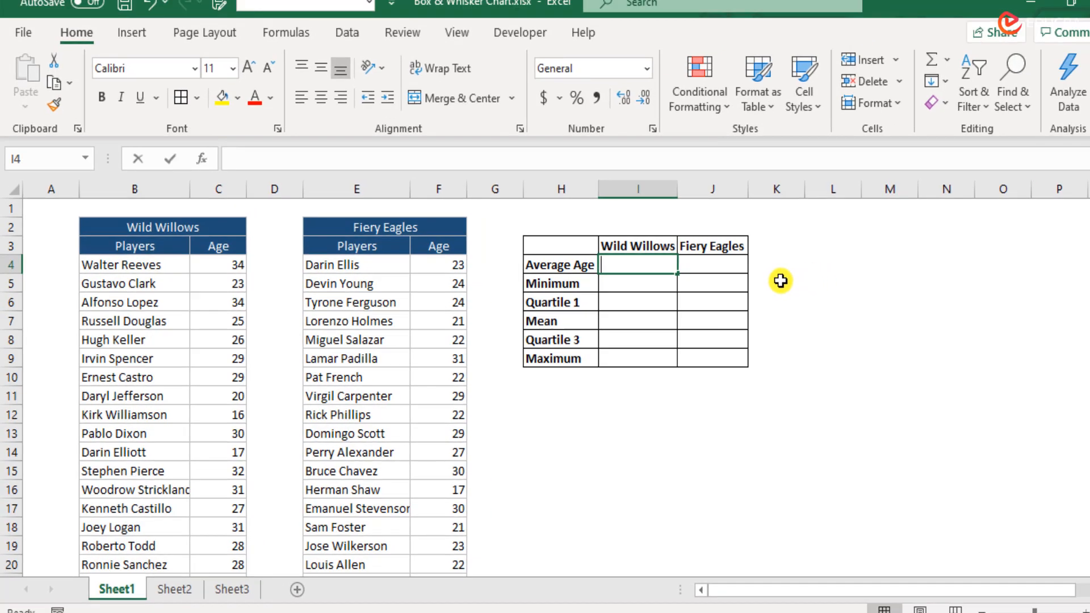
pyautogui.write('=aver')
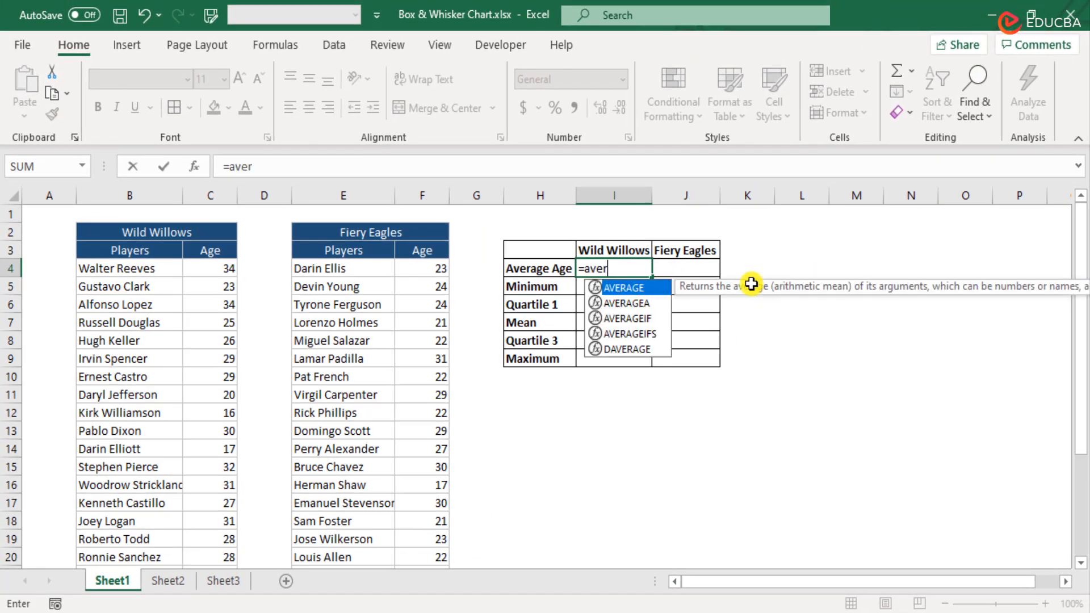
pyautogui.write('ag')
pyautogui.press('Tab')
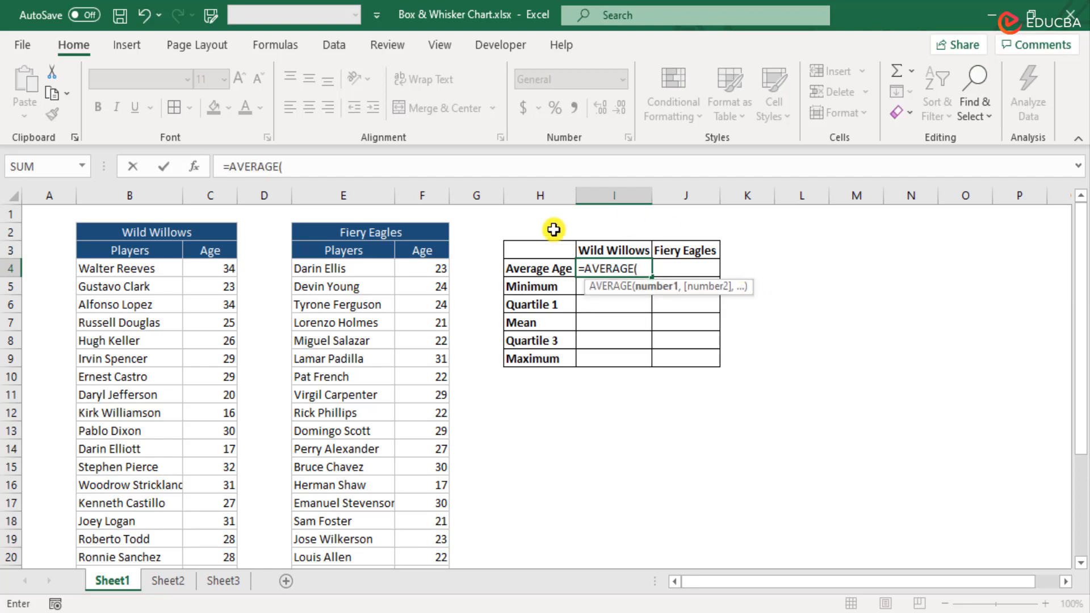
pyautogui.click(213, 267)
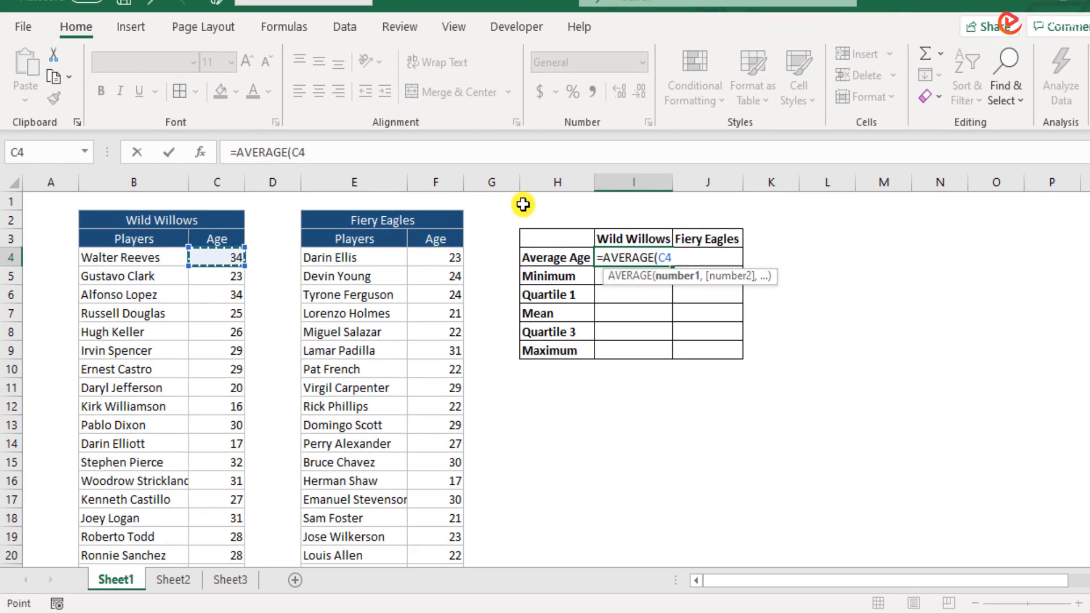
pyautogui.hotkey('ctrl', 'shift', 'Down')
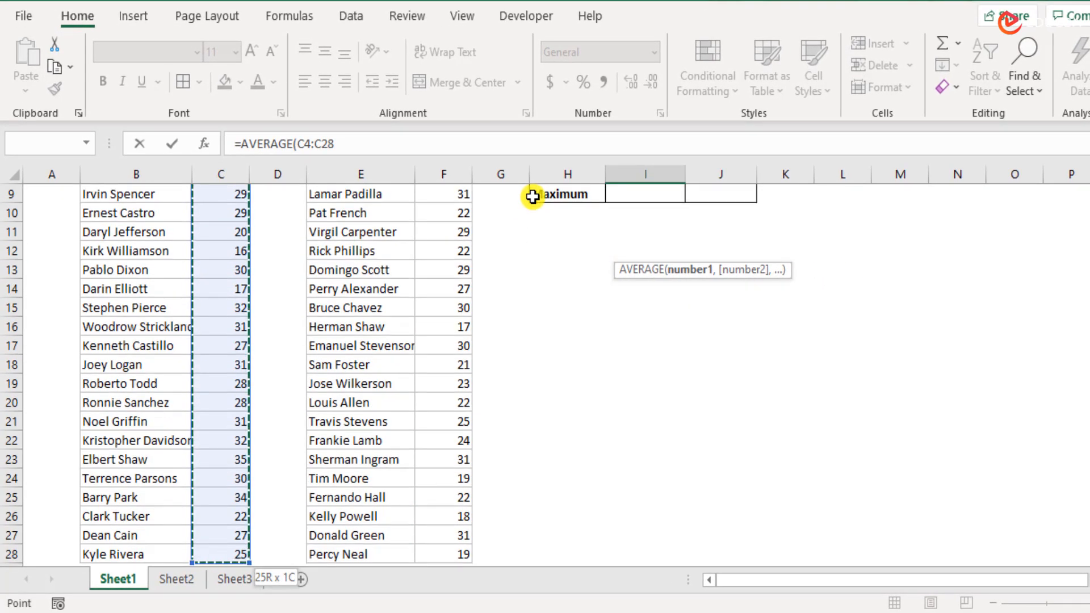
pyautogui.press('Return')
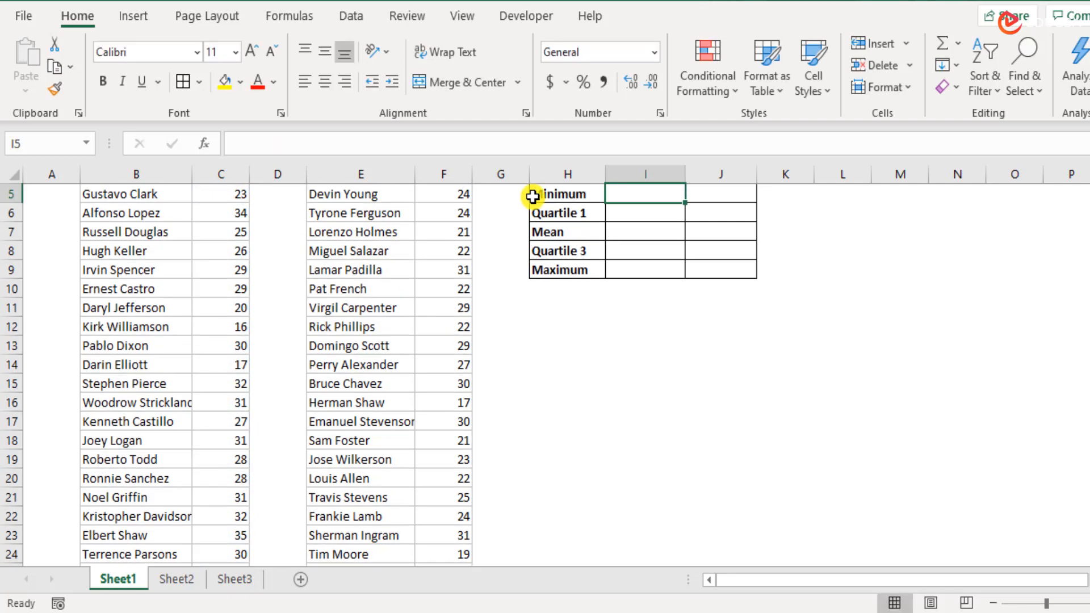
# Calculate the Fiery Eagles average age in J4 with =AVERAGE(F4:F28)
pyautogui.press('Up')
pyautogui.press('Up')
pyautogui.press('Down')
pyautogui.press('Right')
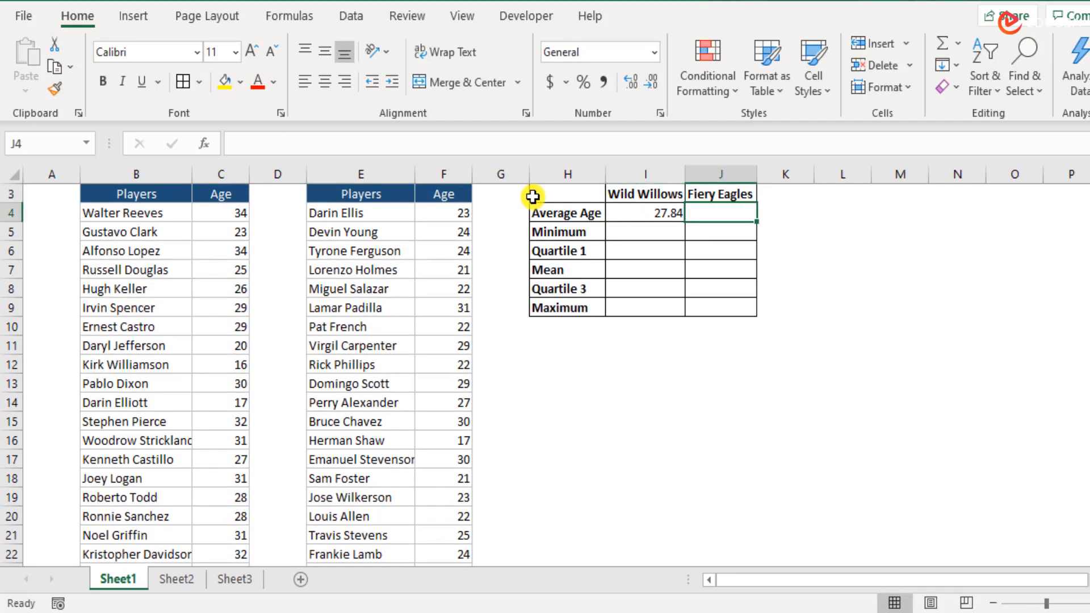
pyautogui.write('=average(')
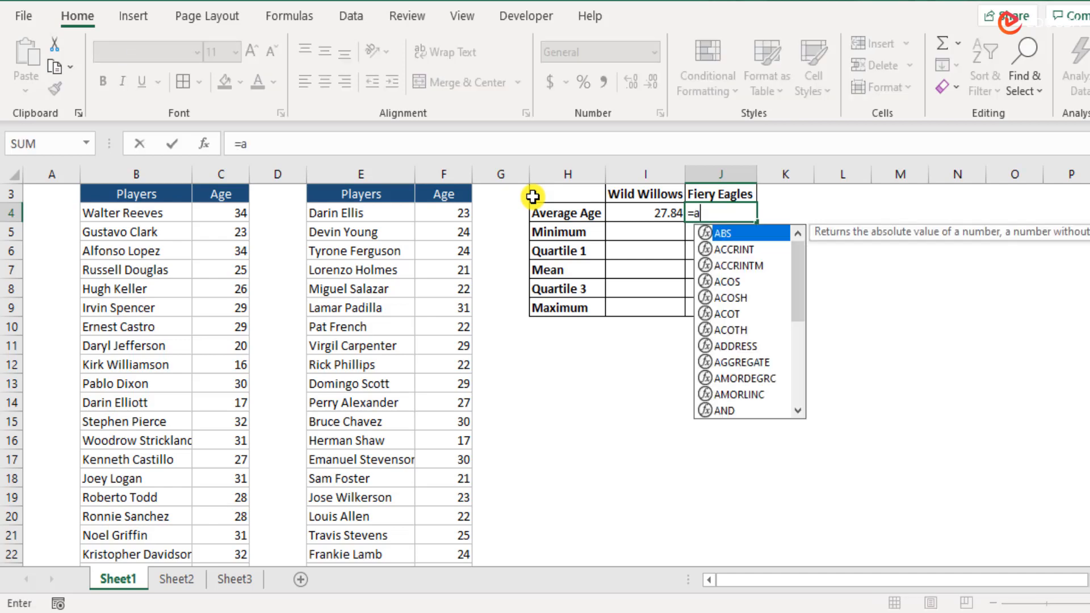
pyautogui.press('Left')
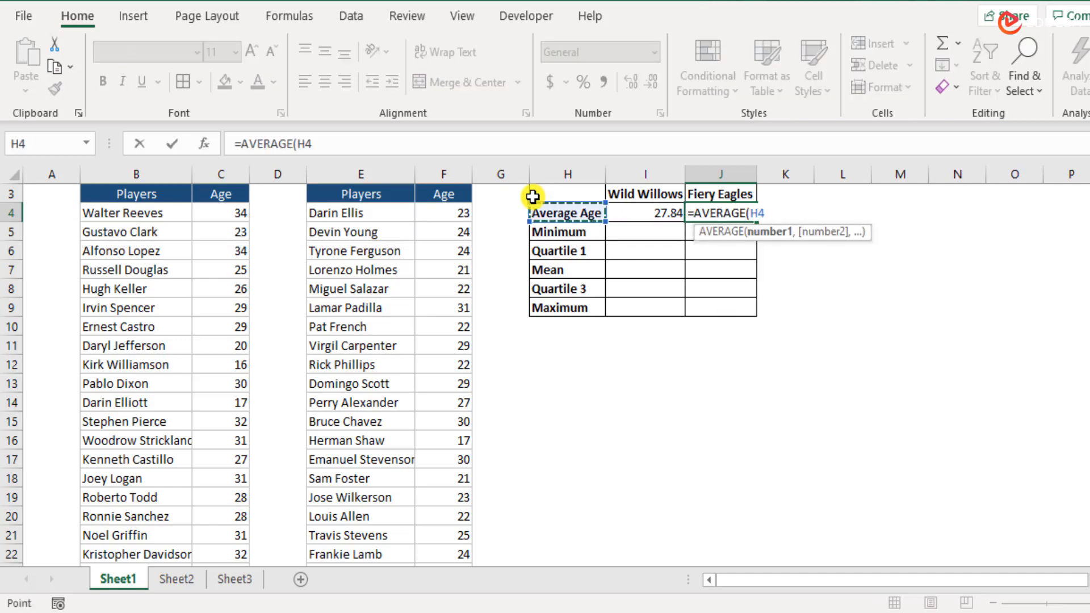
pyautogui.press('Left')
pyautogui.press('Left')
pyautogui.press('Left')
pyautogui.hotkey('ctrl', 'shift', 'Down')
pyautogui.press('Return')
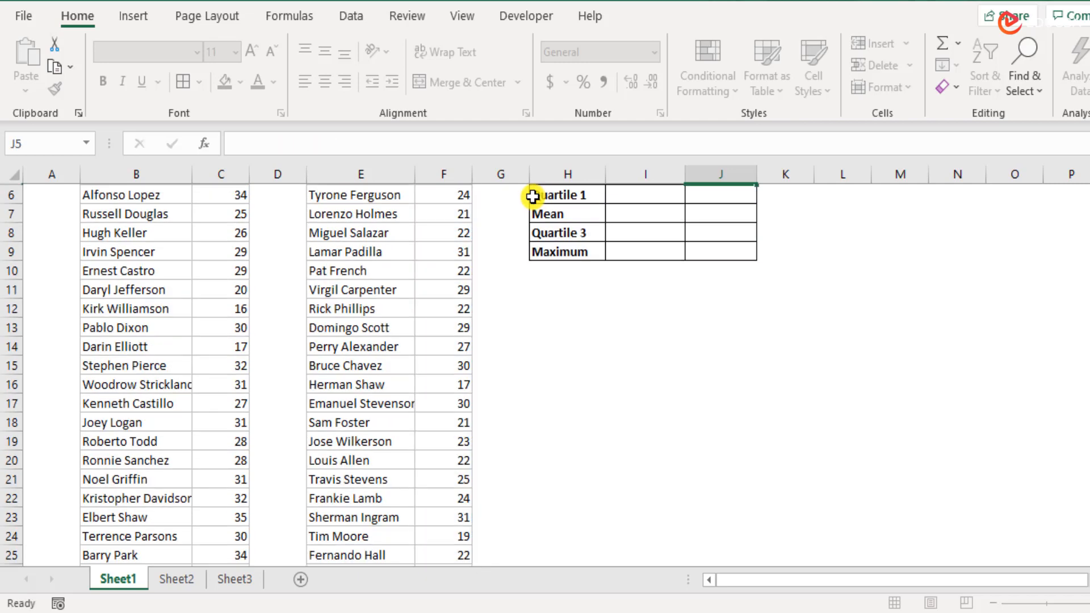
pyautogui.press('Up')
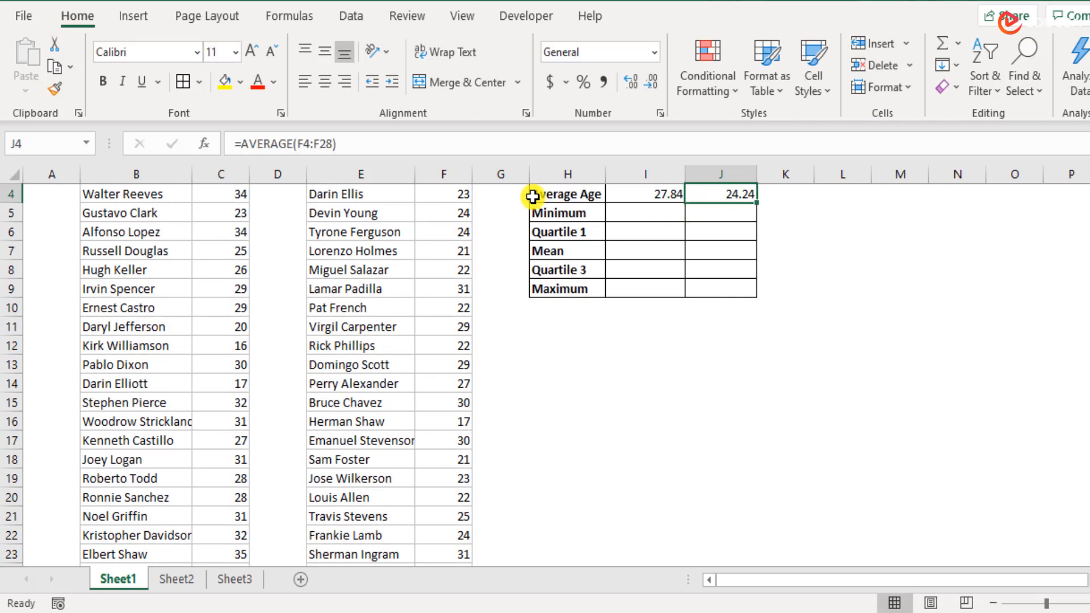
pyautogui.scroll(1, 532, 197)
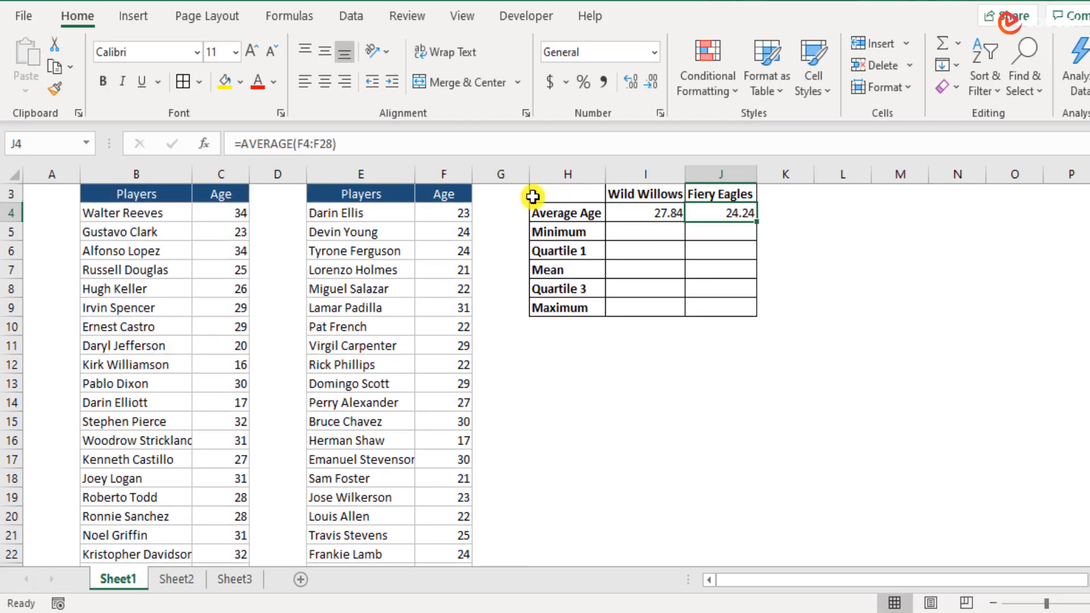
pyautogui.press('Left')
pyautogui.press('Left')
pyautogui.press('Up')
pyautogui.hotkey('shift', 'Right')
pyautogui.hotkey('shift', 'Right')
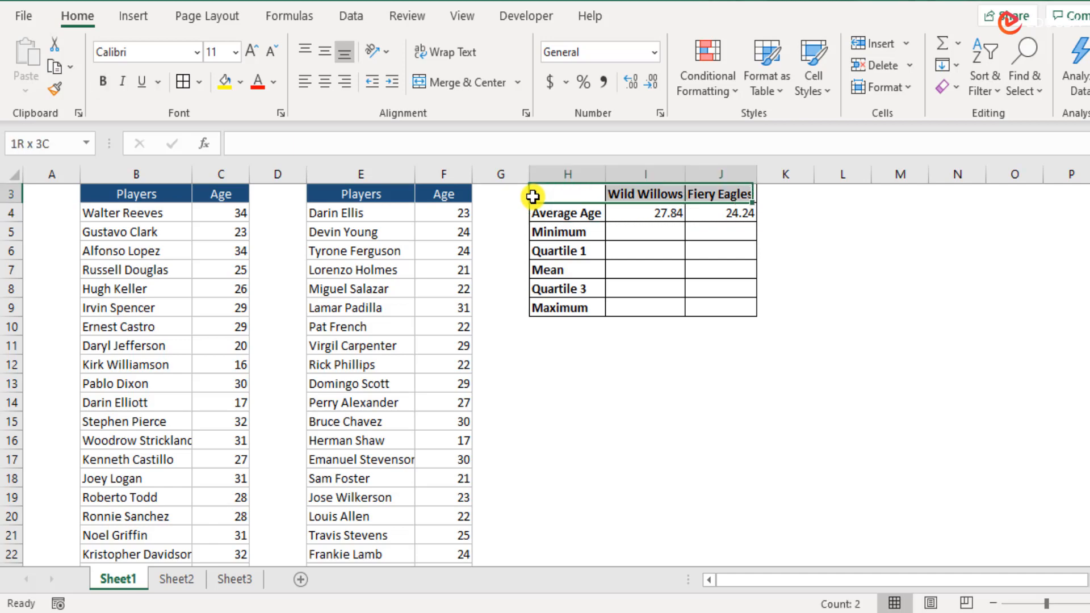
pyautogui.hotkey('shift', 'Down')
pyautogui.hotkey('ctrl', 'shift', 'Down')
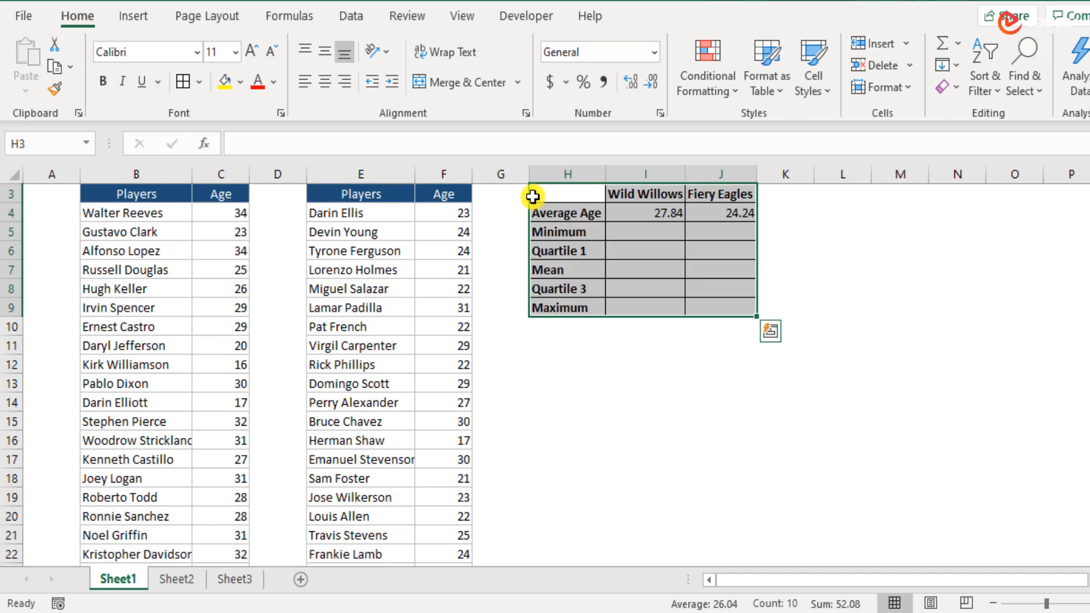
# Calculate the Wild Willows minimum age in I5 with =MIN(C4:C28)
pyautogui.press('Down')
pyautogui.press('Down')
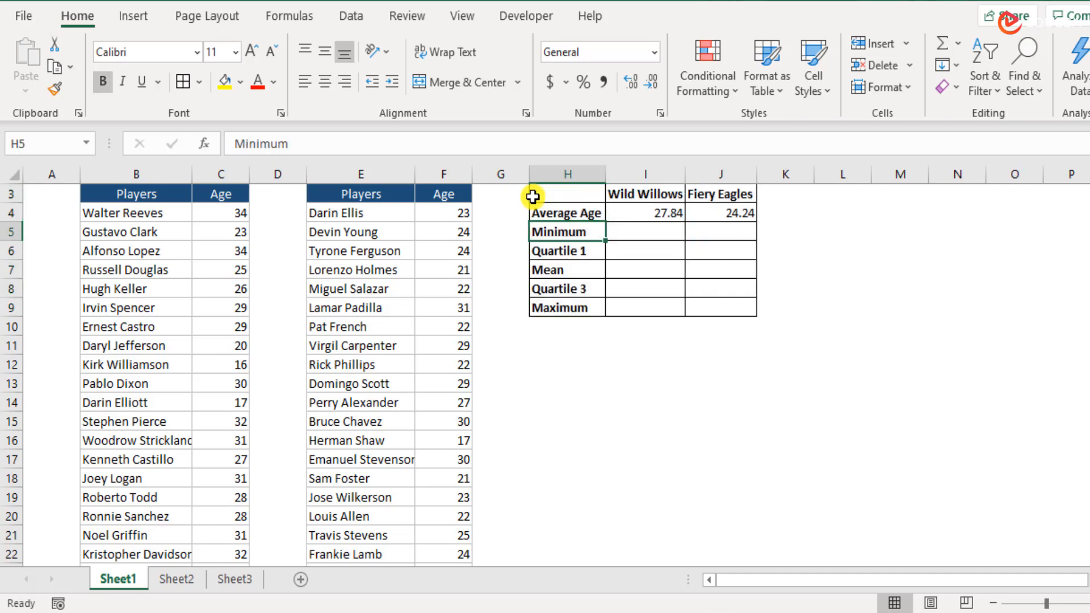
pyautogui.press('Right')
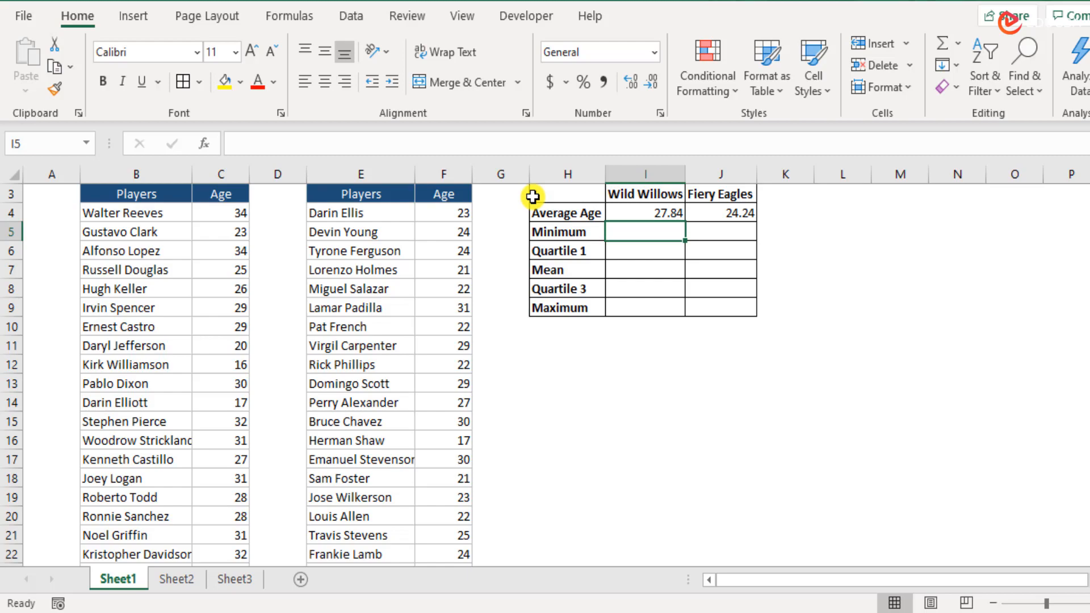
pyautogui.write('=min')
pyautogui.press('Tab')
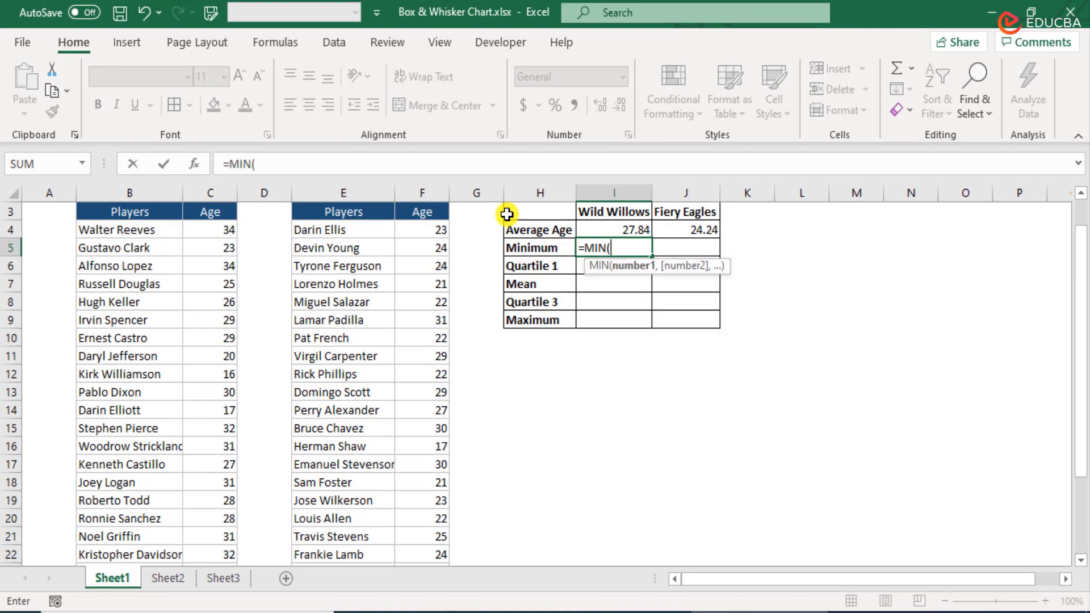
pyautogui.press('Left')
pyautogui.press('Left')
pyautogui.press('Left')
pyautogui.press('Left')
pyautogui.press('Left')
pyautogui.press('Left')
pyautogui.press('Up')
pyautogui.hotkey('ctrl', 'shift', 'Down')
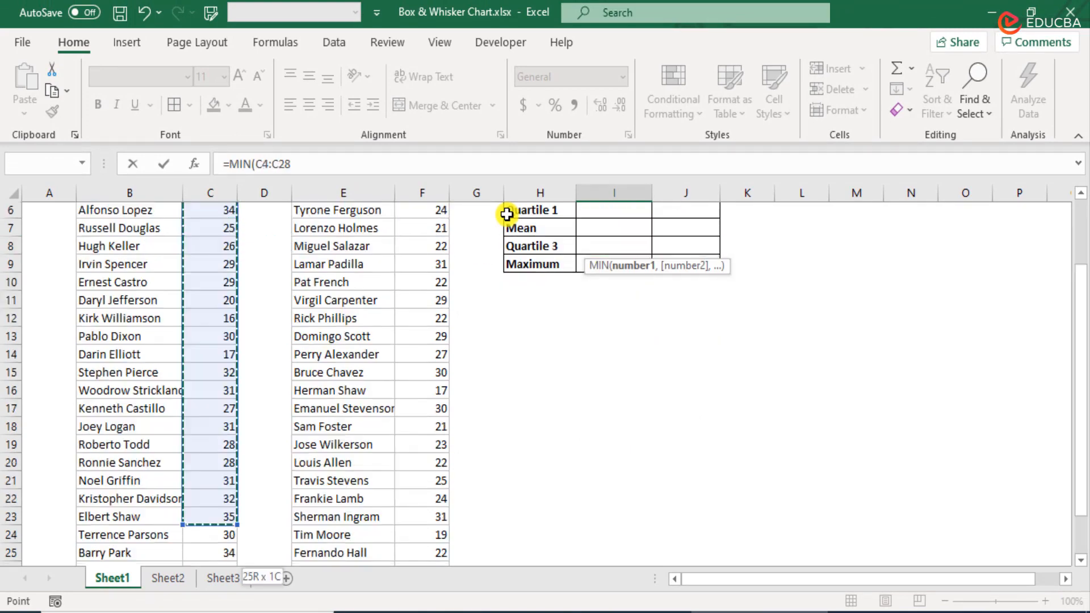
pyautogui.write(')')
pyautogui.press('Tab')
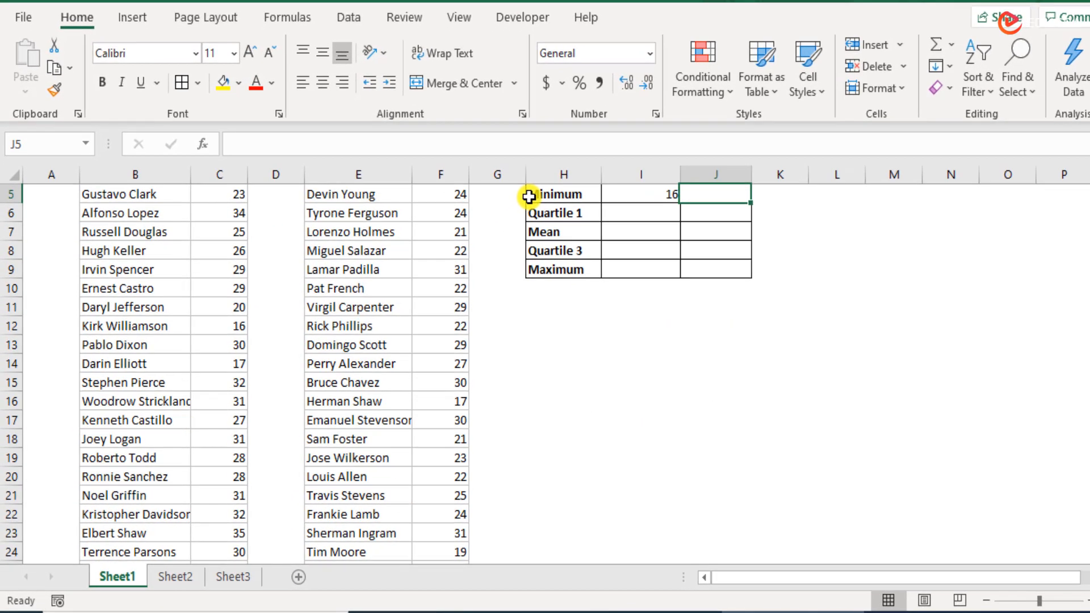
# Calculate the Fiery Eagles minimum age in J5 with =MIN(F4:F28)
pyautogui.press('Up')
pyautogui.press('Down')
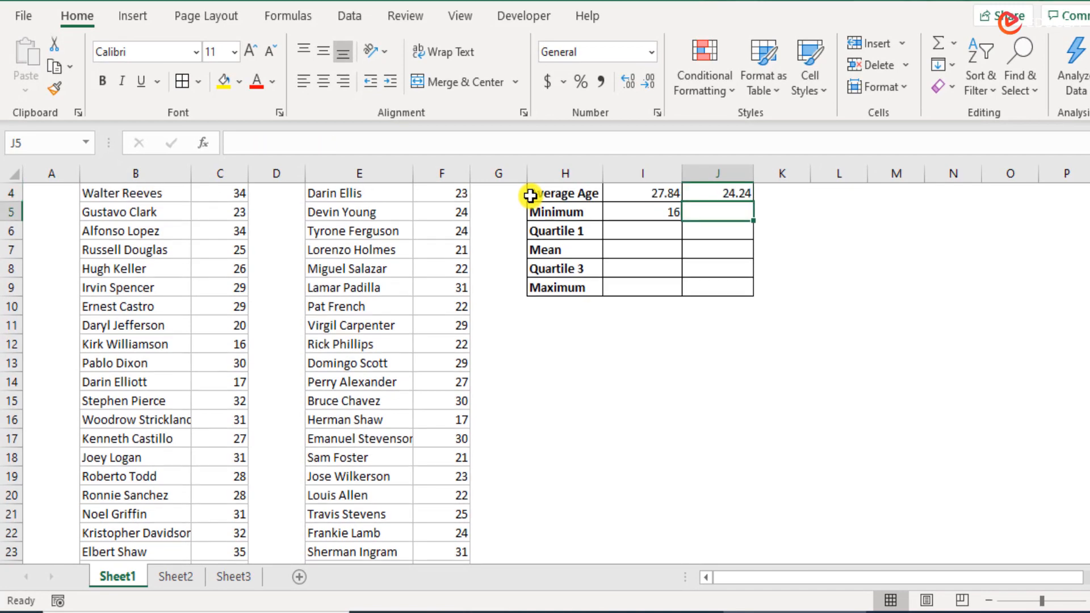
pyautogui.write('=')
pyautogui.write('min(')
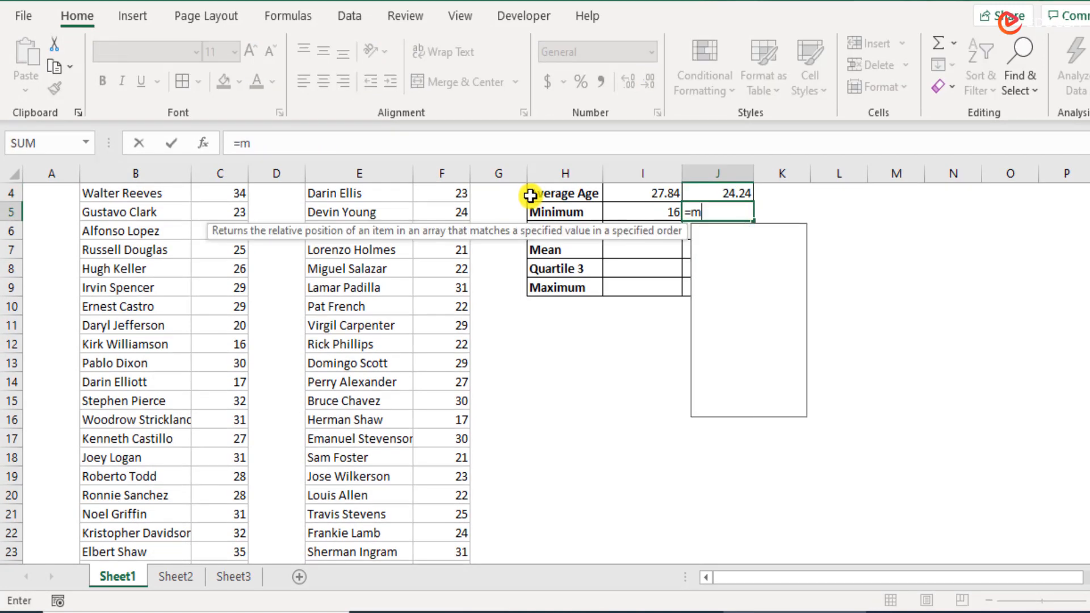
pyautogui.press('Left')
pyautogui.press('Left')
pyautogui.press('Left')
pyautogui.press('Left')
pyautogui.press('Up')
pyautogui.press('Up')
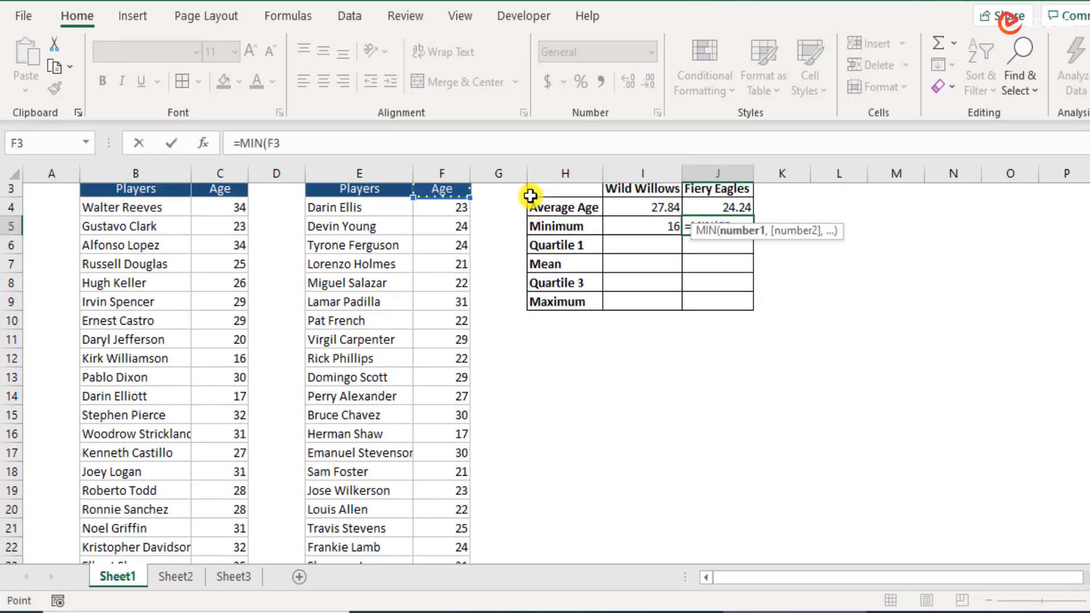
pyautogui.press('Down')
pyautogui.hotkey('ctrl', 'shift', 'Down')
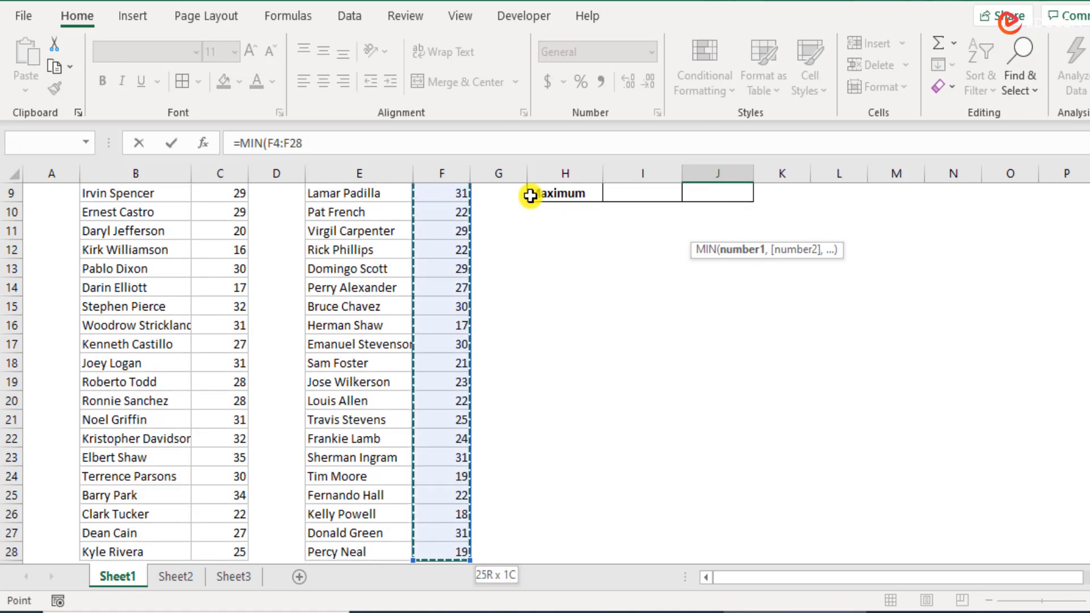
pyautogui.press('Return')
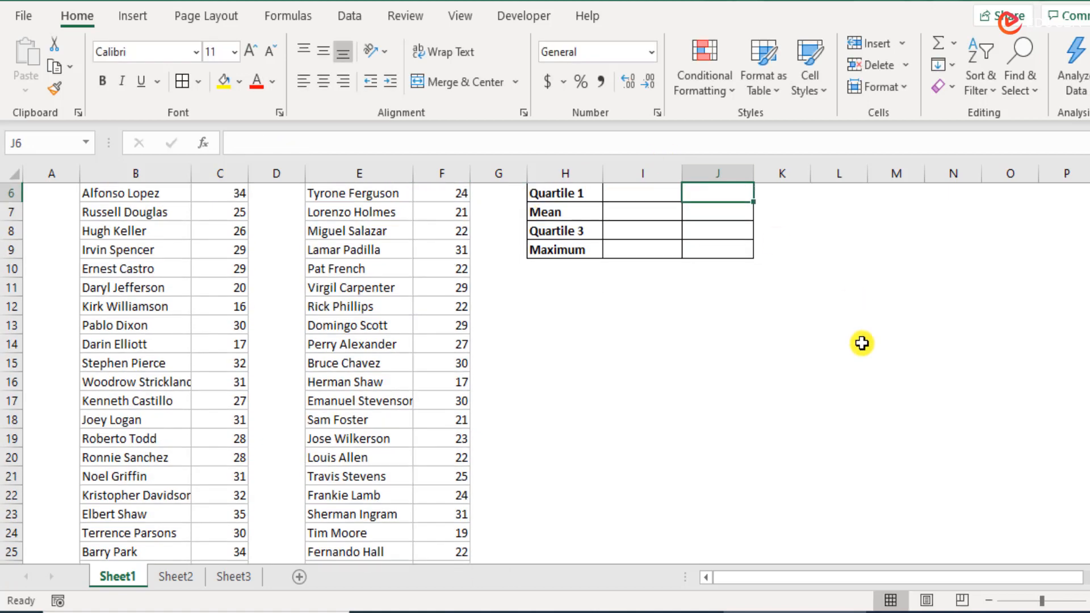
pyautogui.scroll(2, 862, 343)
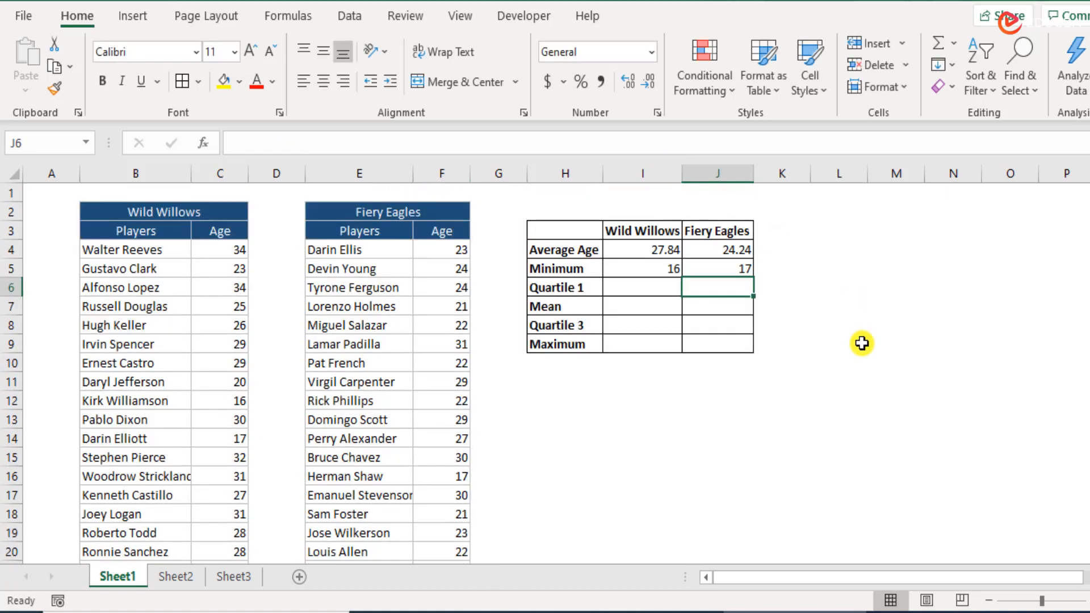
pyautogui.click(648, 290)
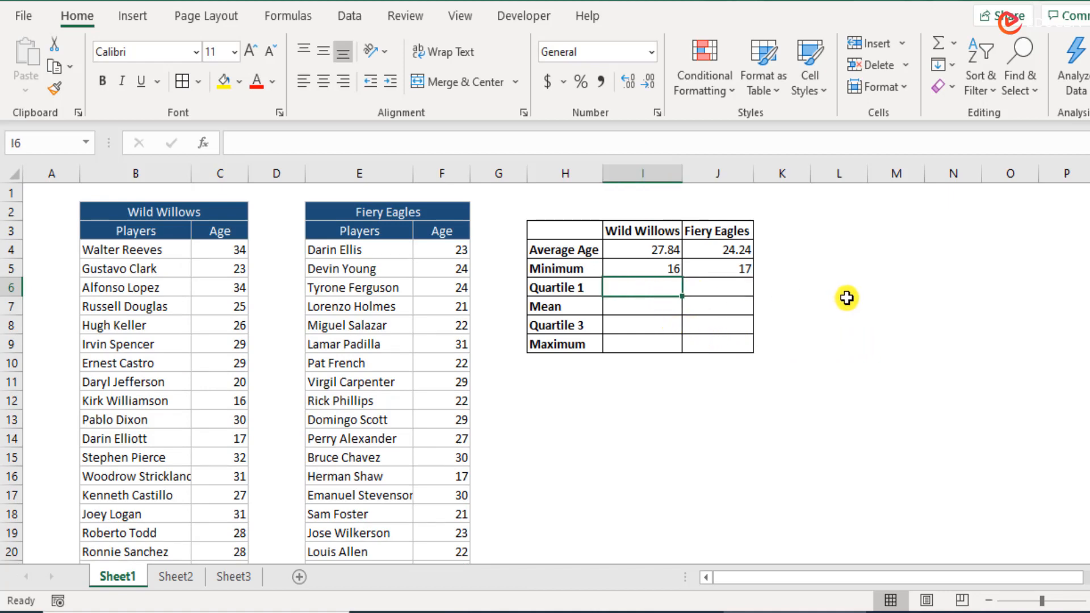
pyautogui.click(639, 304)
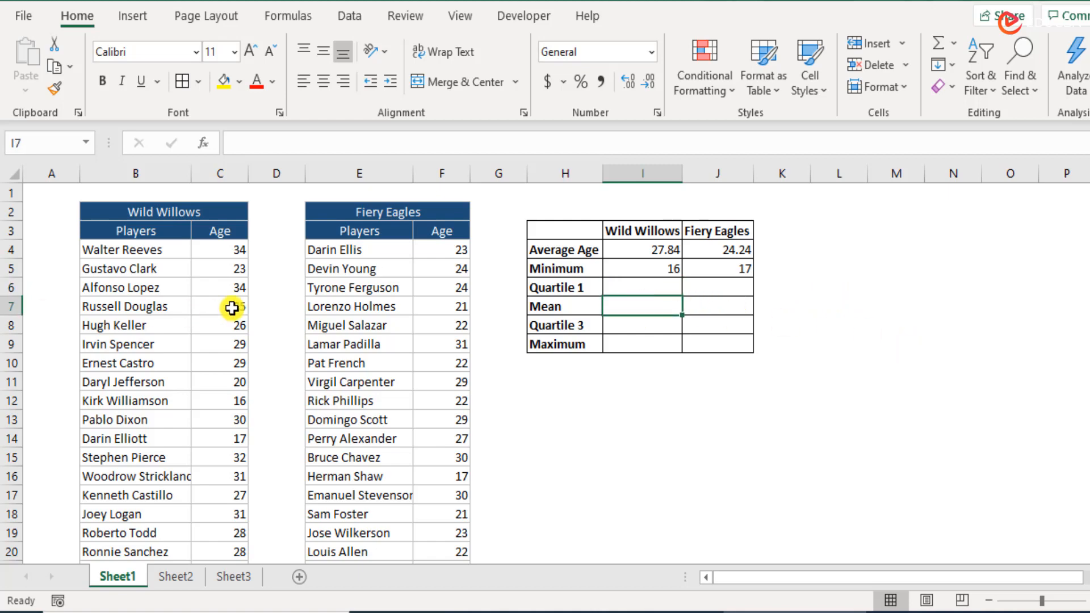
pyautogui.scroll(-4, 244, 315)
pyautogui.scroll(4, 220, 454)
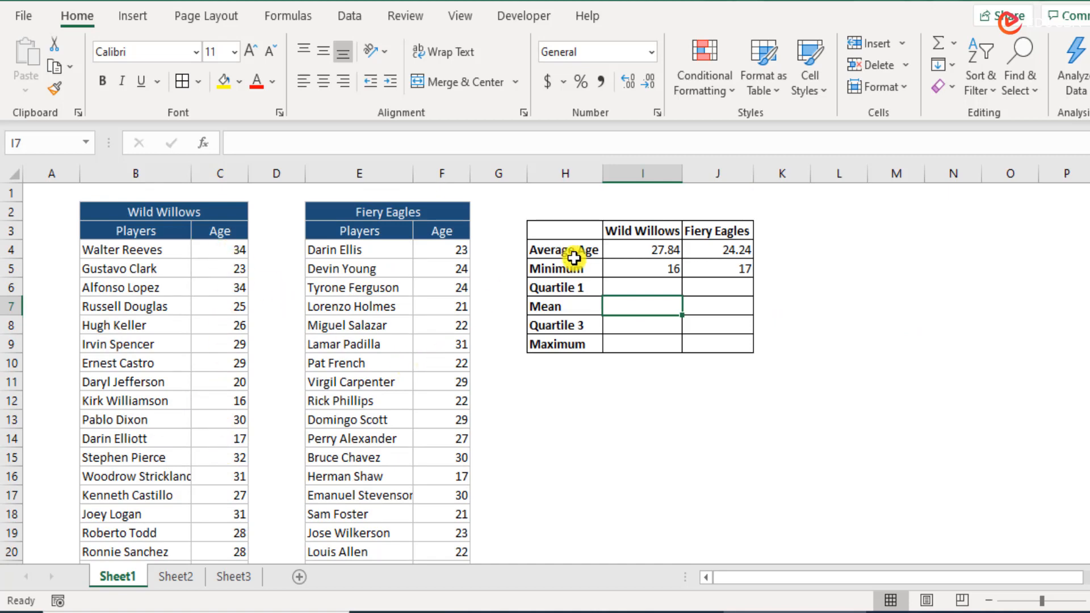
# Change the row label in H7 to Median
pyautogui.click(573, 306)
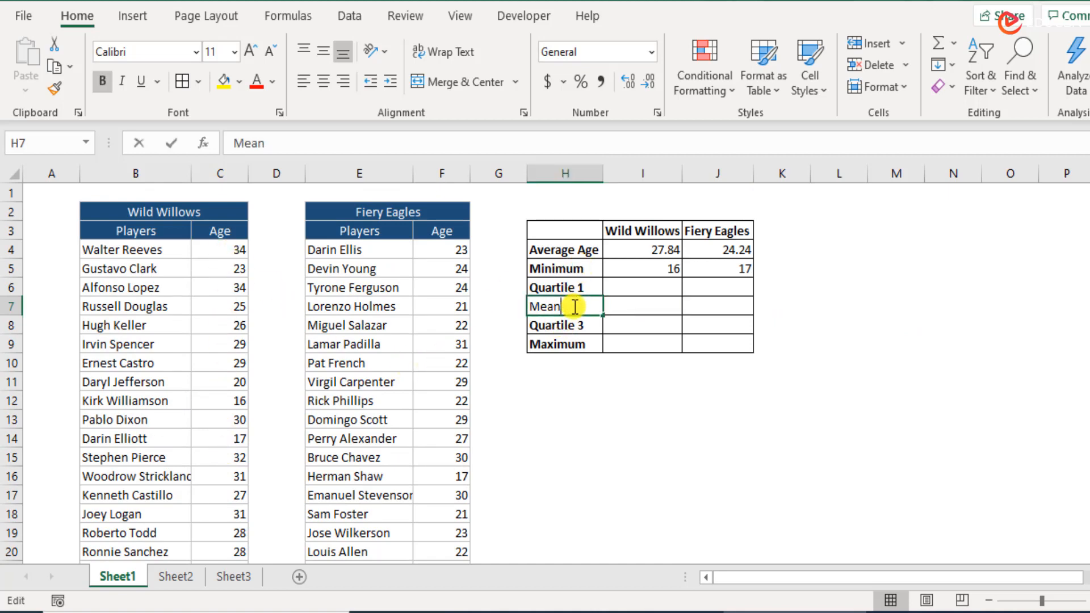
pyautogui.write('Medi')
pyautogui.press('Return')
pyautogui.press('Up')
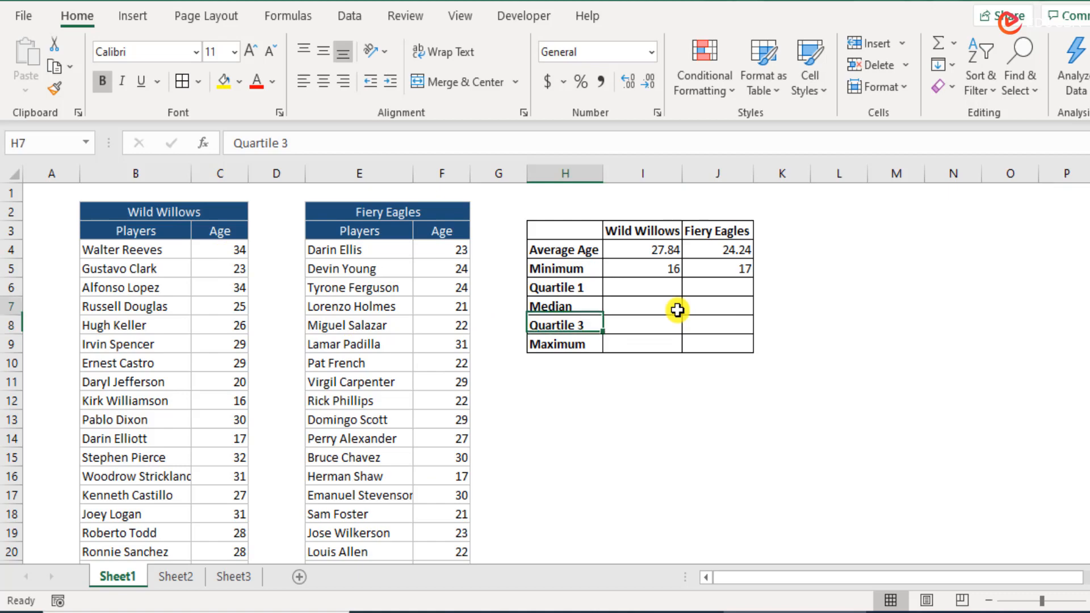
pyautogui.click(677, 309)
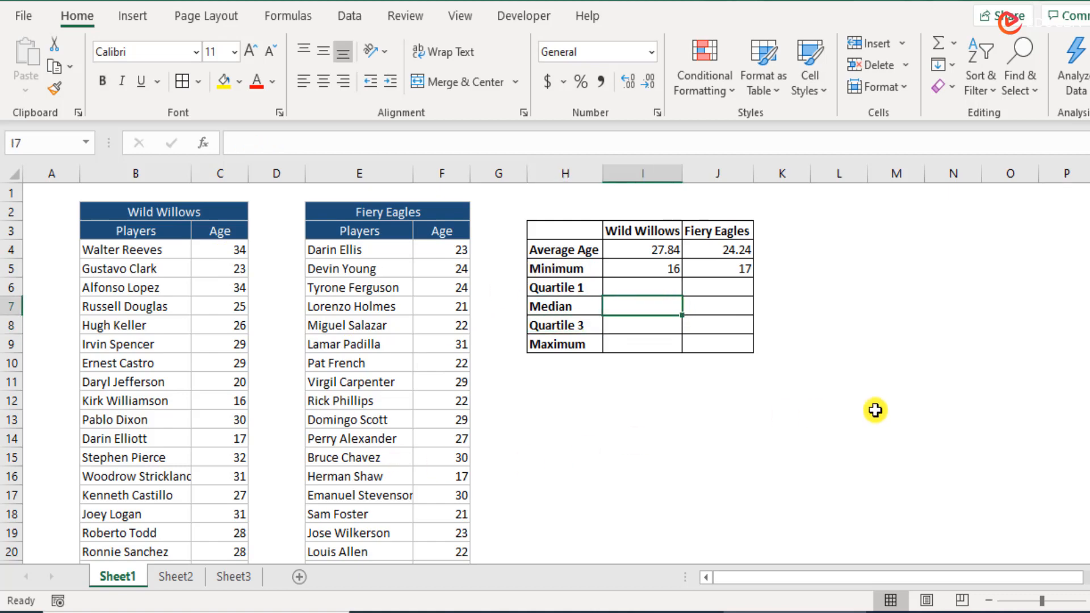
# Select the Wild Willows ages in C4:C28 and look over the whole range
pyautogui.click(237, 249)
pyautogui.moveTo(247, 377); pyautogui.dragTo(212, 534)
pyautogui.scroll(3, 219, 440)
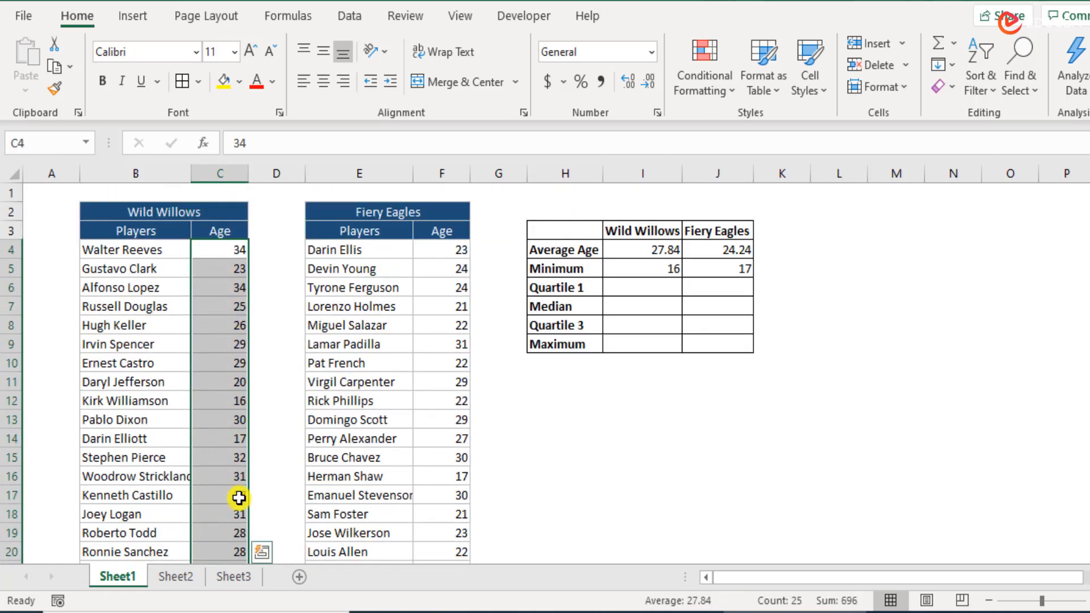
pyautogui.scroll(-3, 234, 482)
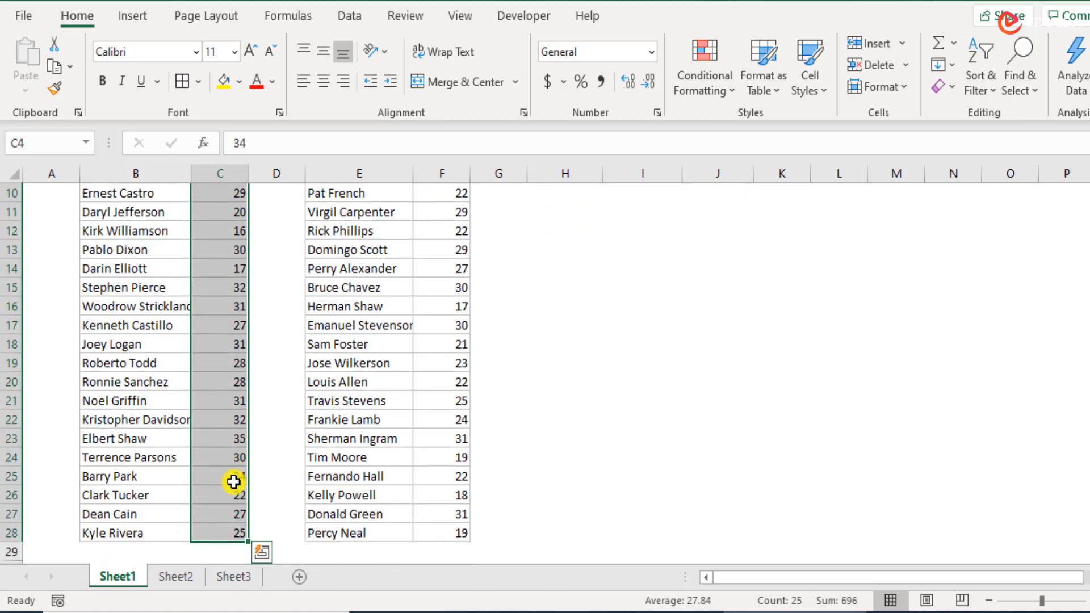
# Copy the Wild Willows ages in C4:C28 and paste them as values starting at L4
pyautogui.scroll(3, 230, 482)
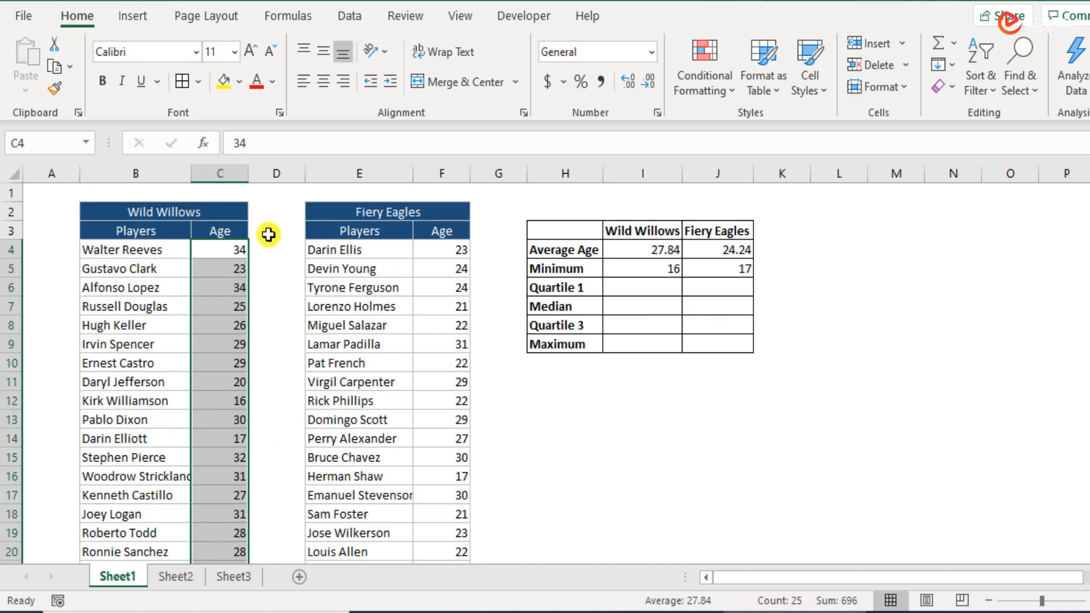
pyautogui.hotkey('ctrl', 'c')
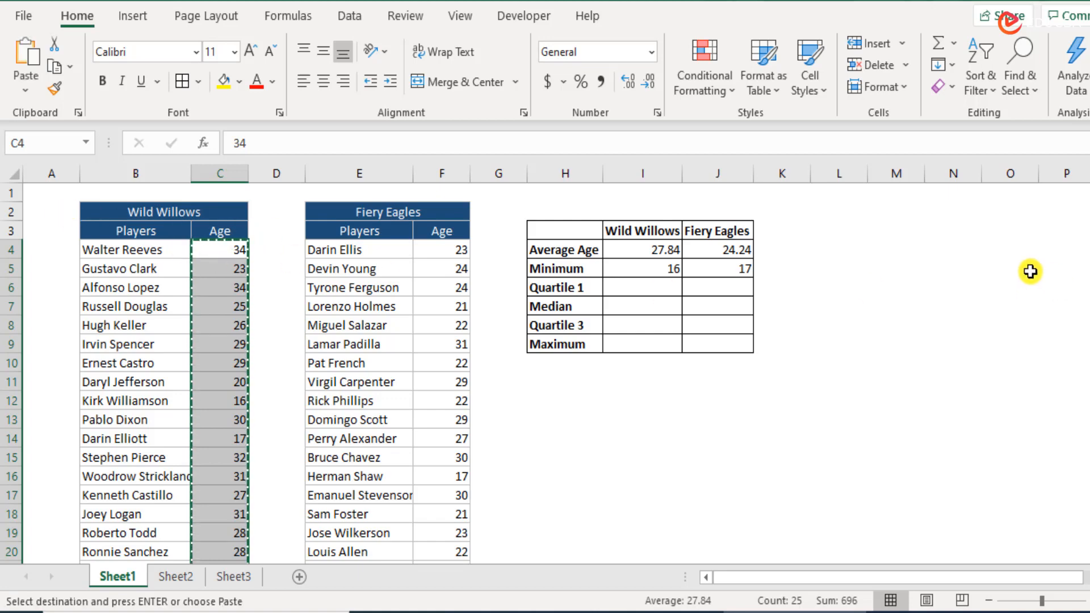
pyautogui.rightClick(866, 249)
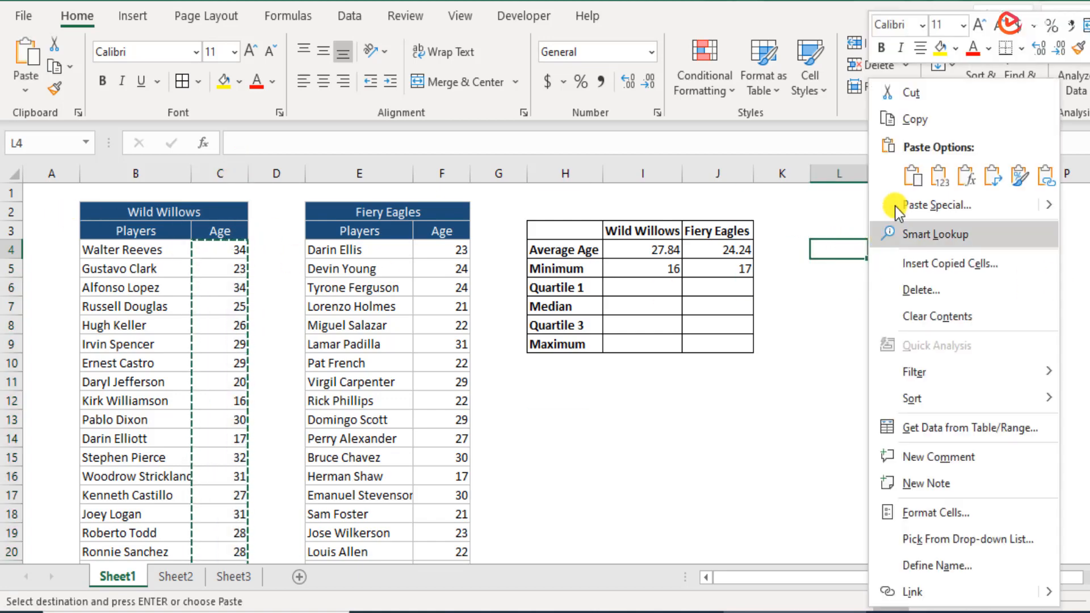
pyautogui.click(939, 177)
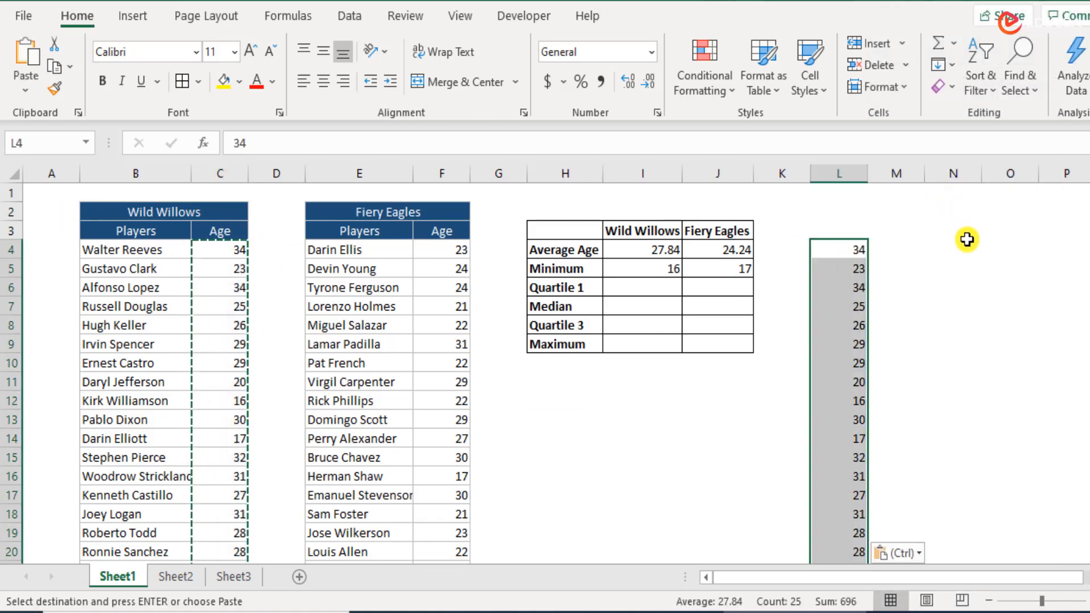
pyautogui.scroll(-5, 849, 404)
pyautogui.scroll(5, 849, 406)
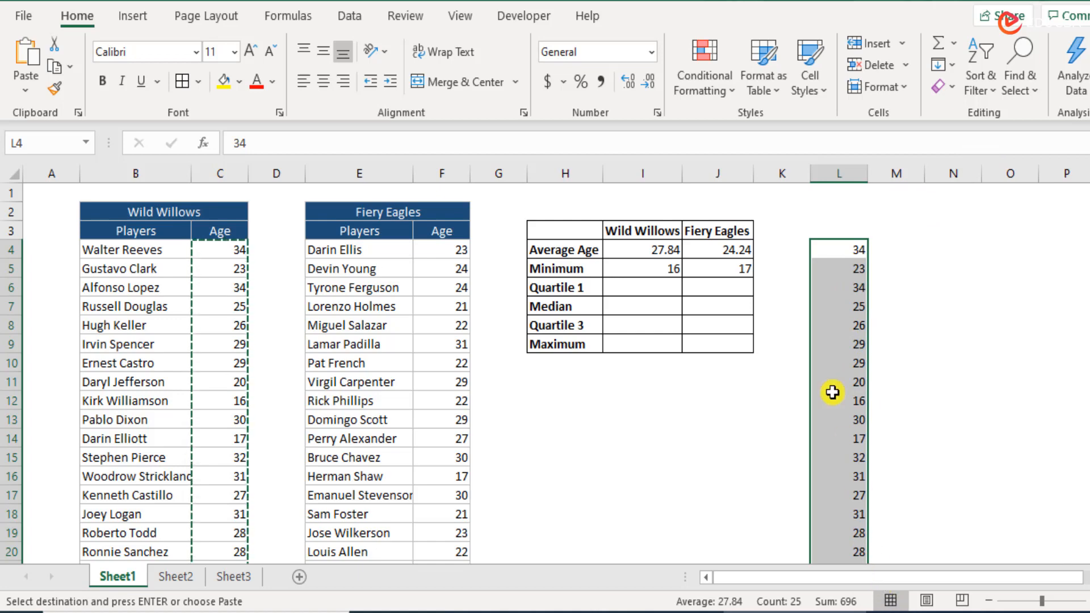
# Sort the pasted Wild Willows ages in column L from smallest to largest and look through the sorted list
pyautogui.click(986, 75)
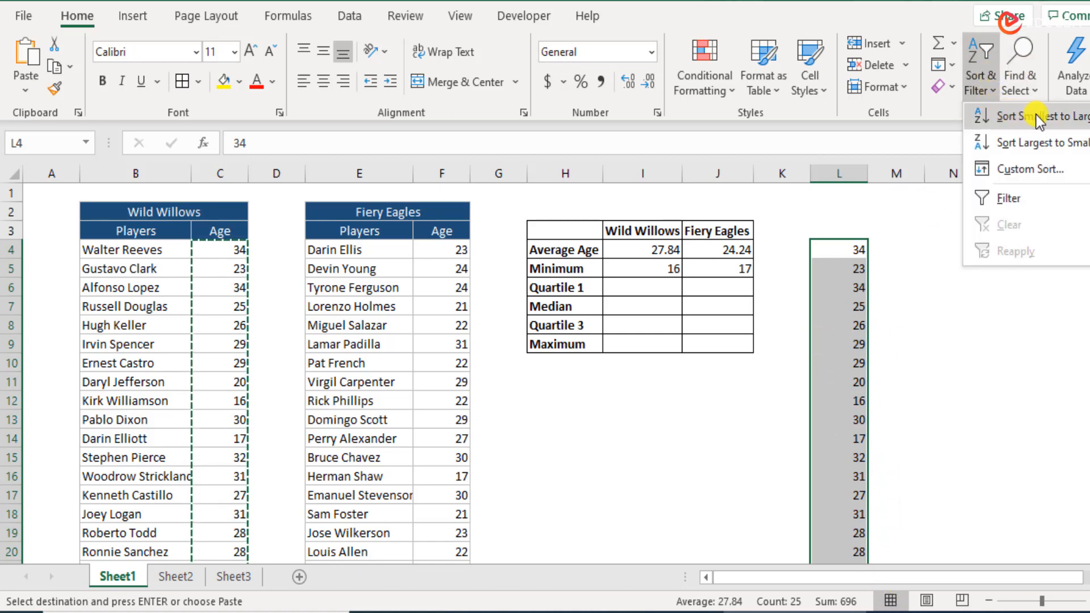
pyautogui.click(1037, 116)
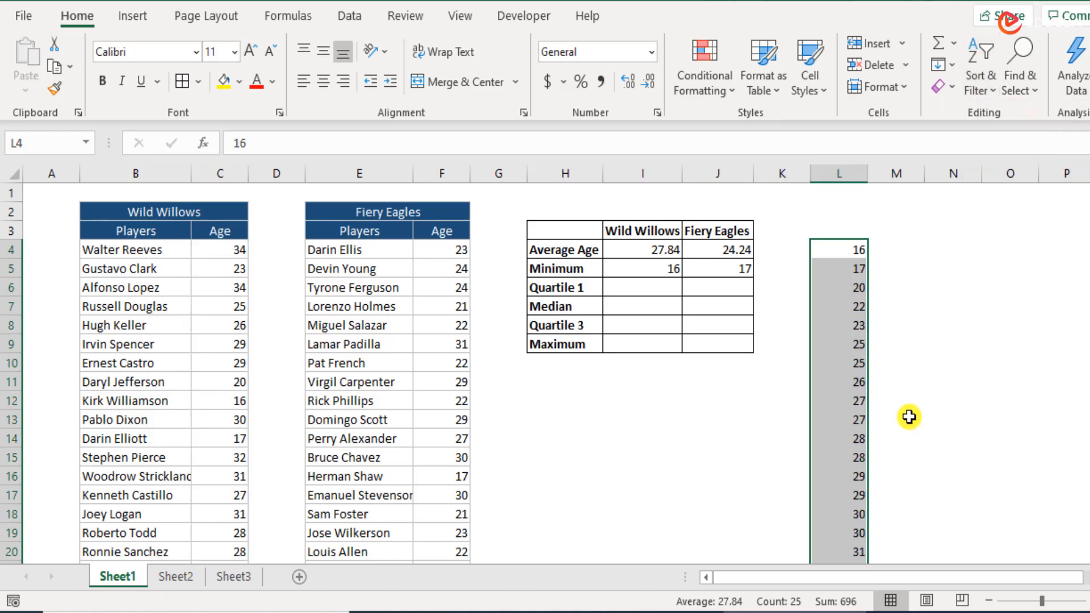
pyautogui.click(844, 287)
pyautogui.scroll(-5, 845, 285)
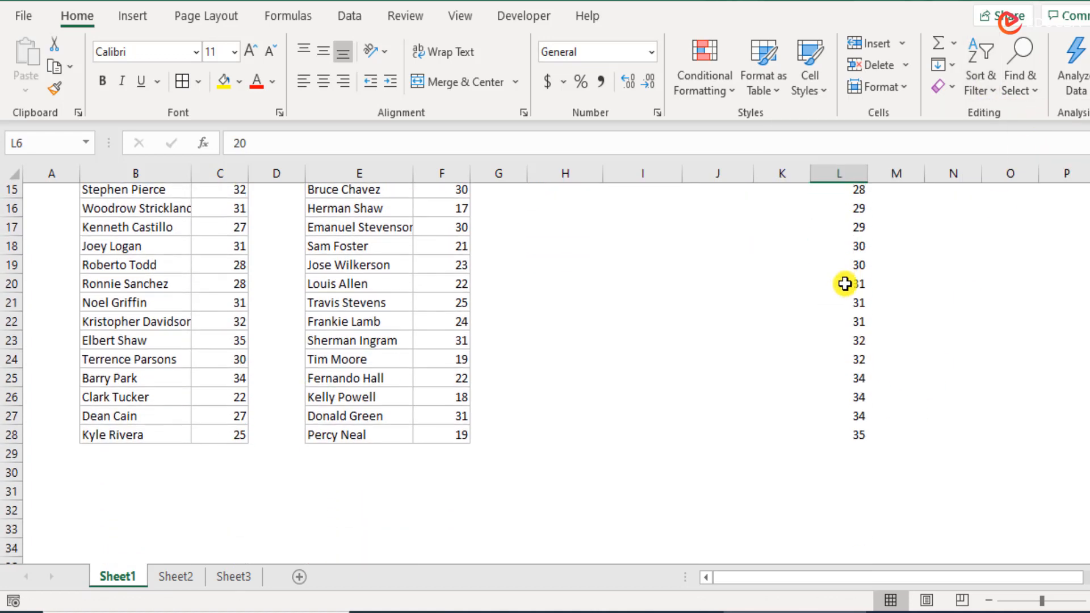
pyautogui.scroll(6, 843, 283)
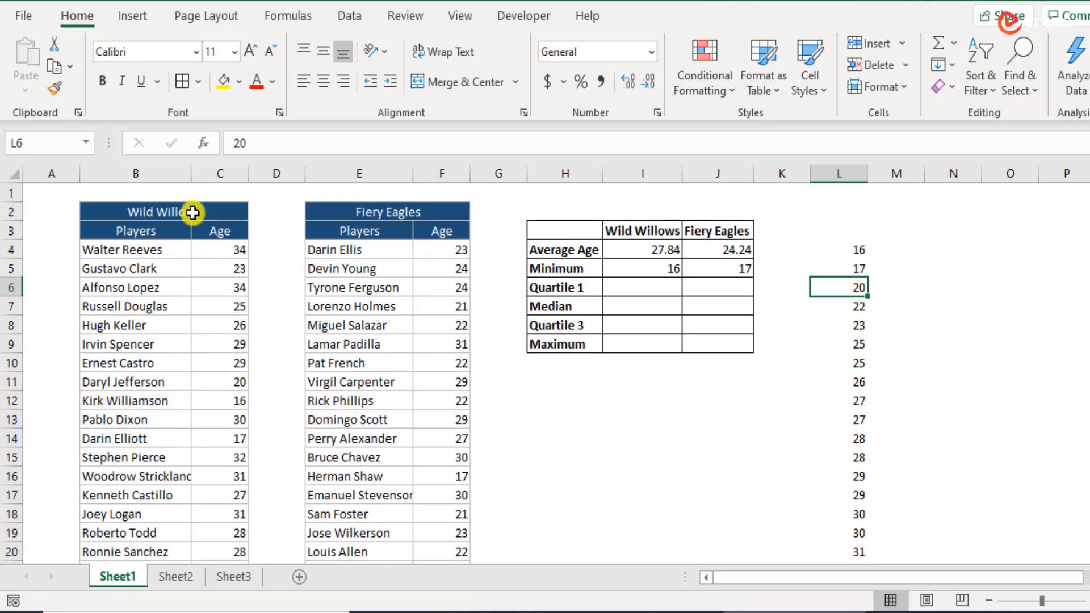
pyautogui.scroll(-2, 752, 250)
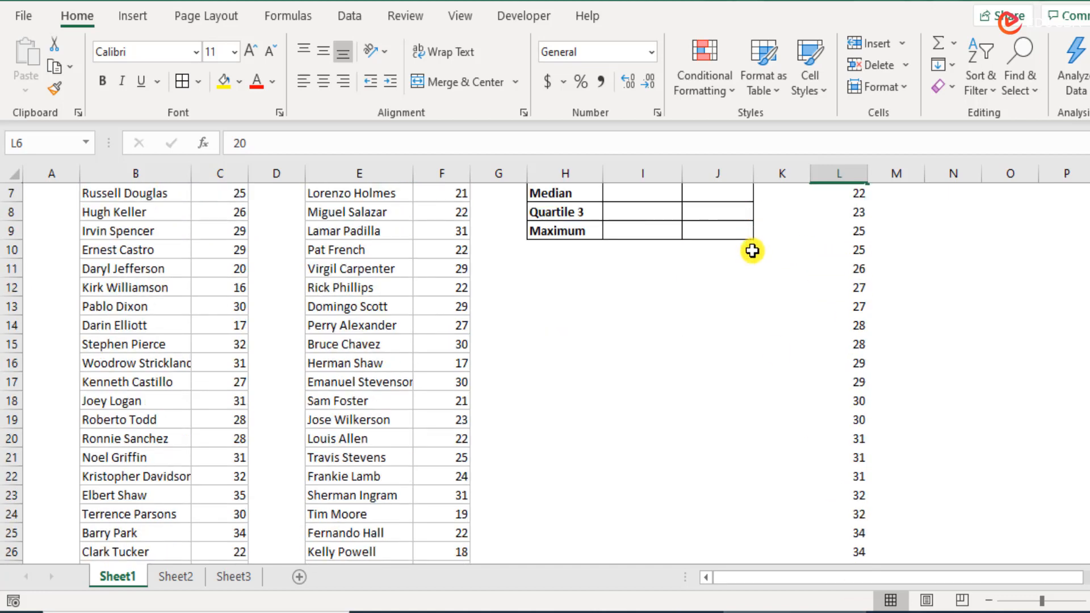
pyautogui.scroll(2, 752, 250)
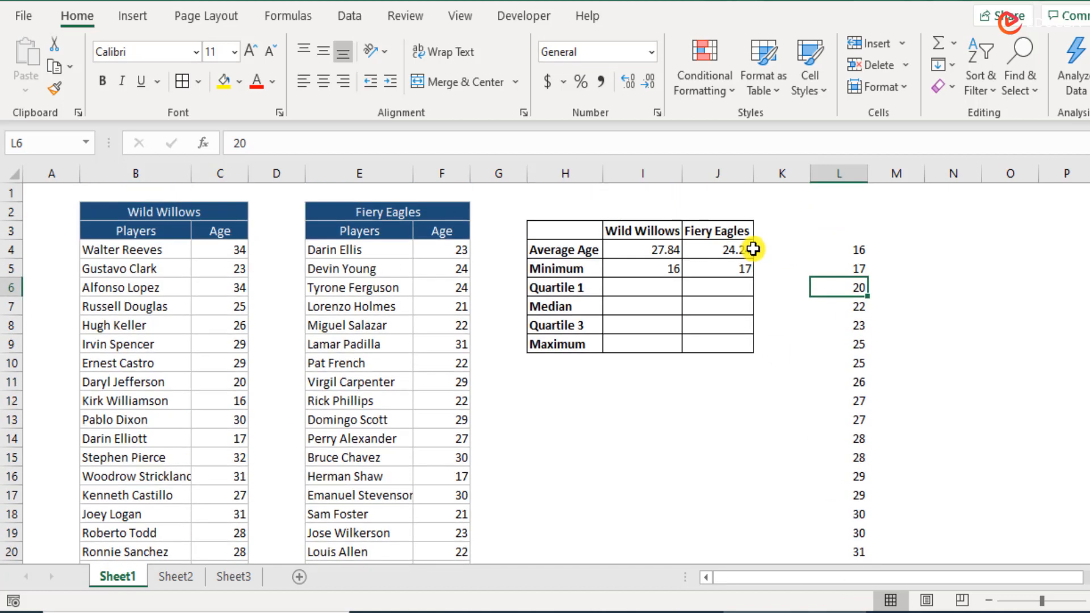
# Copy the Fiery Eagles ages in F4:F28 and paste them as values starting at M4
pyautogui.click(453, 248)
pyautogui.scroll(-1, 480, 397)
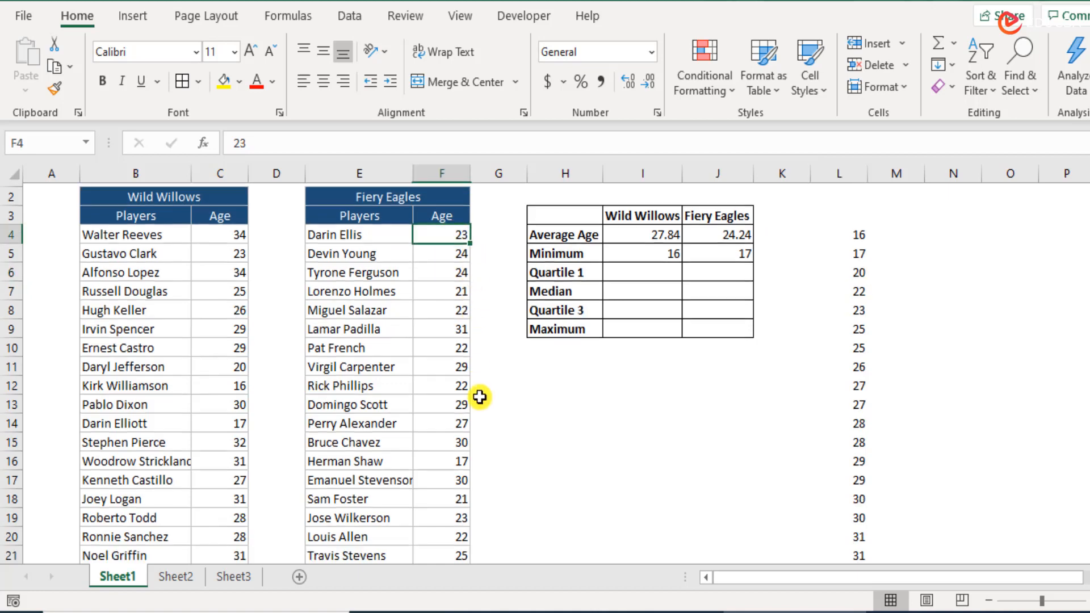
pyautogui.scroll(-5, 480, 397)
pyautogui.keyDown('shift'); pyautogui.click(455, 420); pyautogui.keyUp('shift')
pyautogui.hotkey('ctrl', 'c')
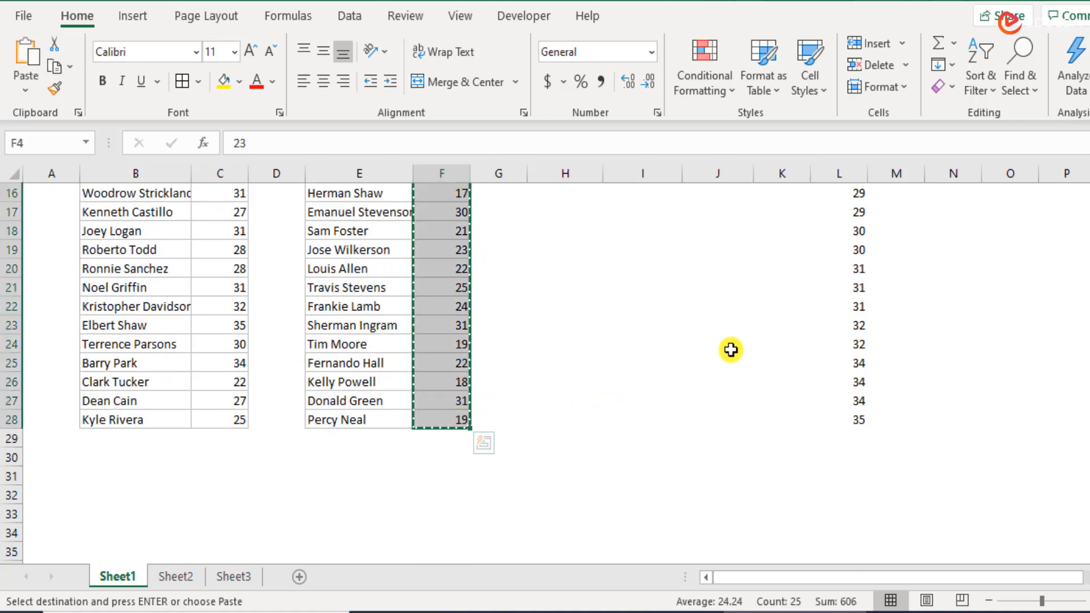
pyautogui.scroll(5, 731, 350)
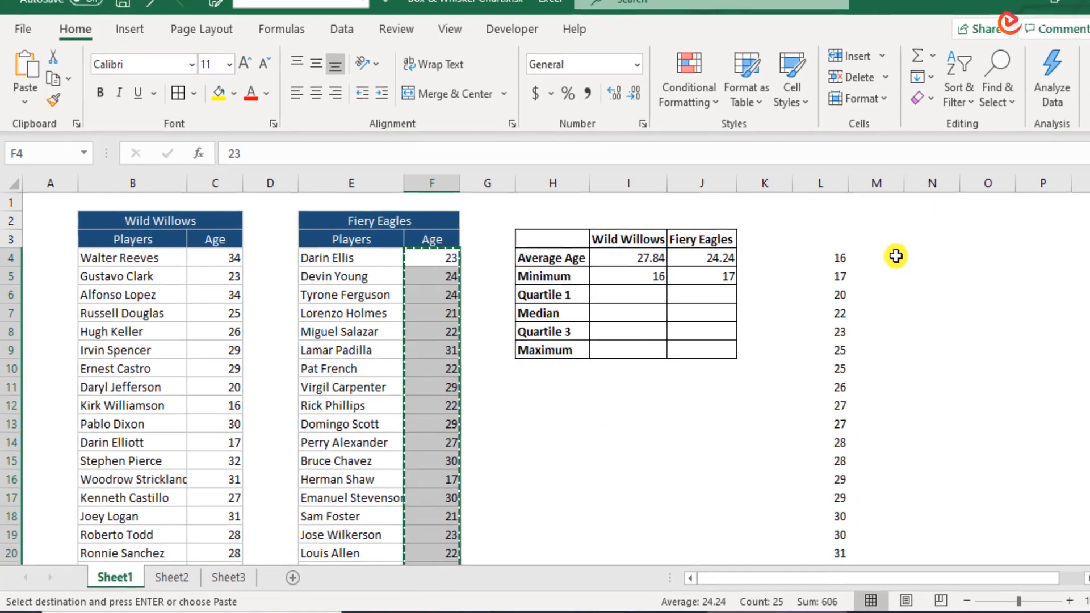
pyautogui.rightClick(895, 253)
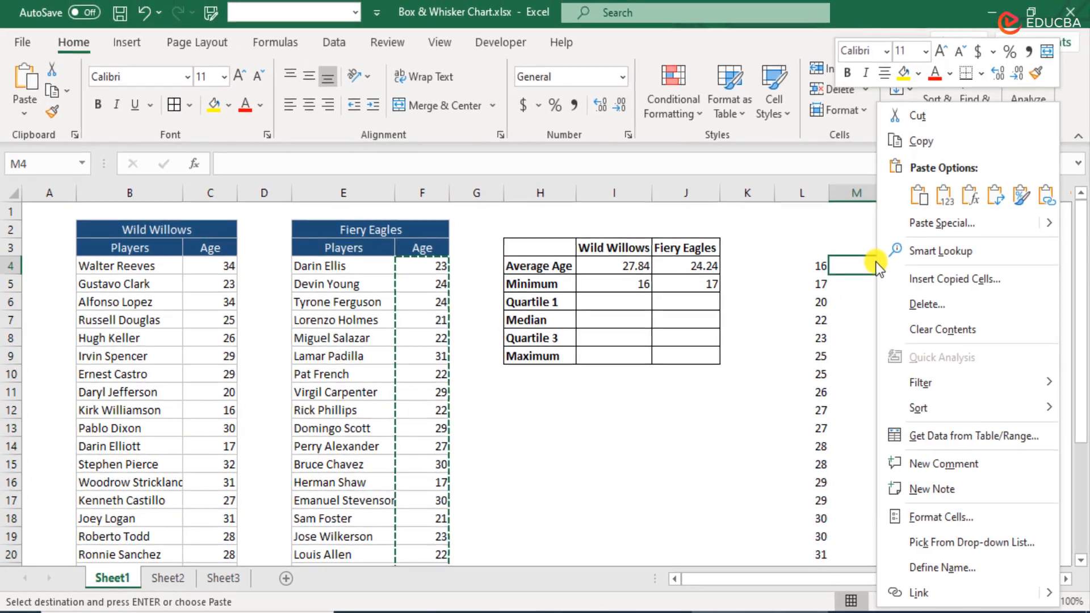
pyautogui.click(944, 194)
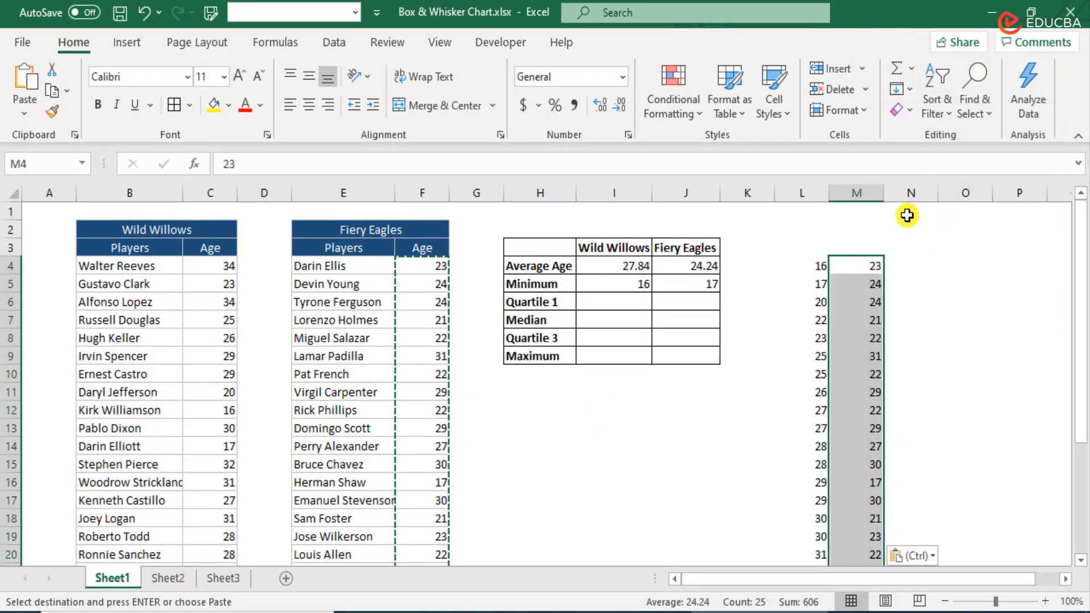
# Sort the pasted ages in column M from smallest to largest, continuing with the current selection only
pyautogui.click(937, 97)
pyautogui.click(947, 139)
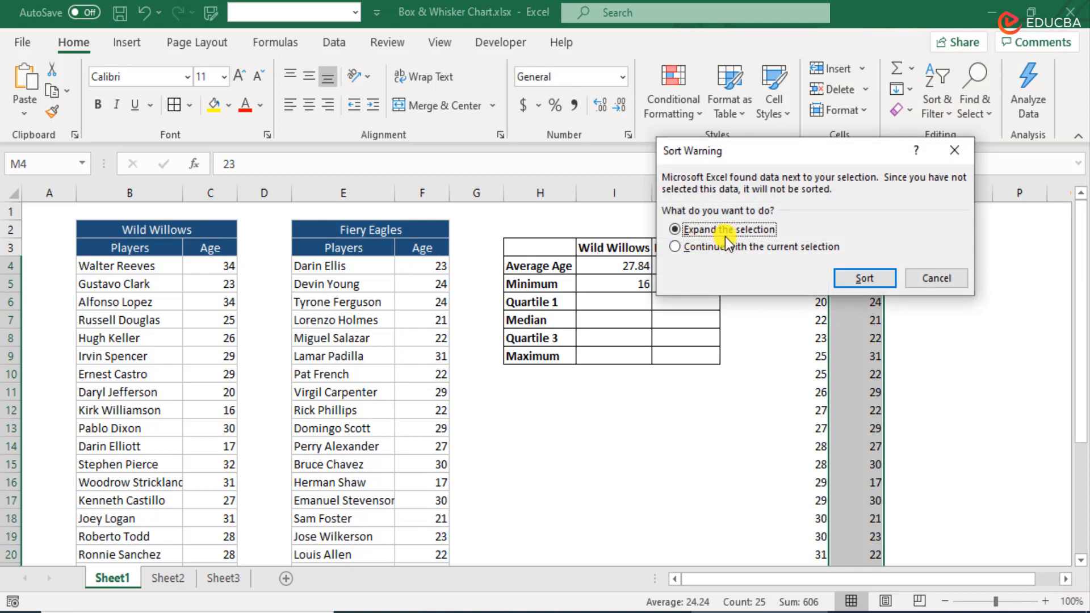
pyautogui.click(820, 247)
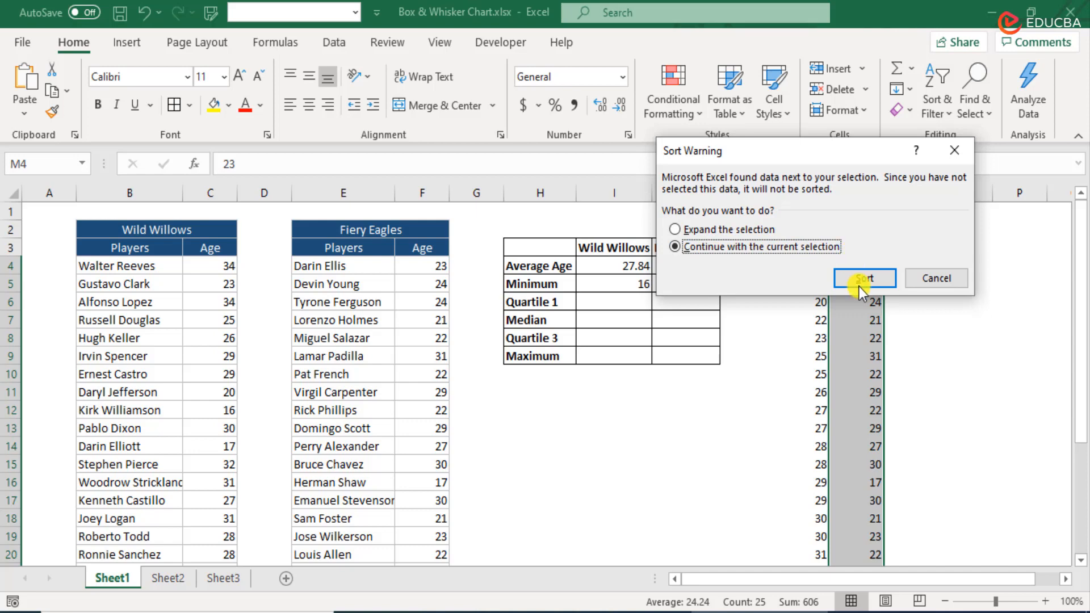
pyautogui.click(881, 280)
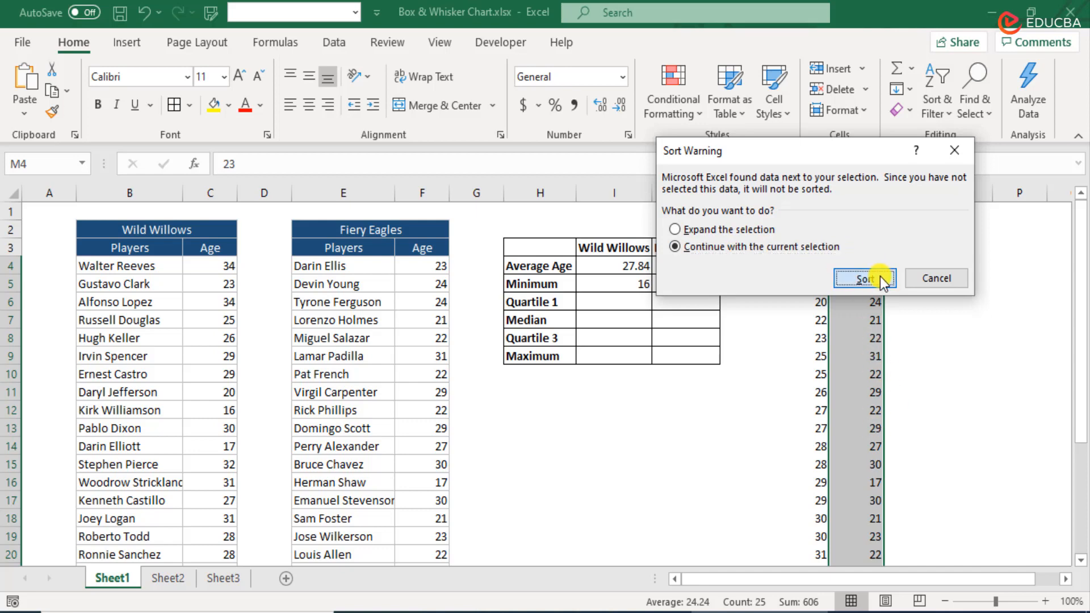
pyautogui.click(861, 335)
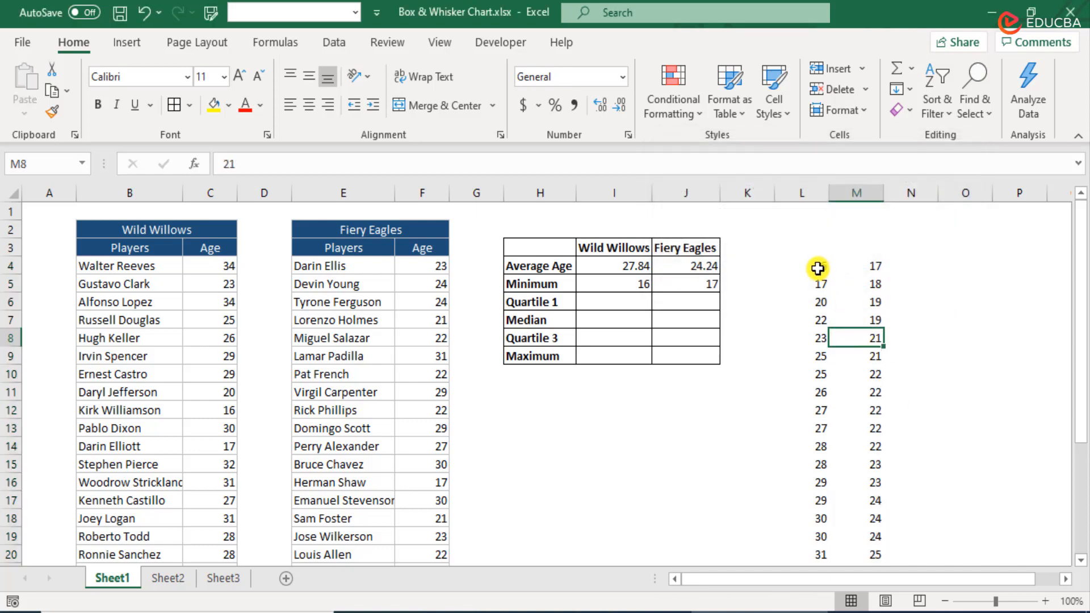
# Highlight the middle values of both sorted lists, L16:M16, with a yellow fill
pyautogui.click(821, 267)
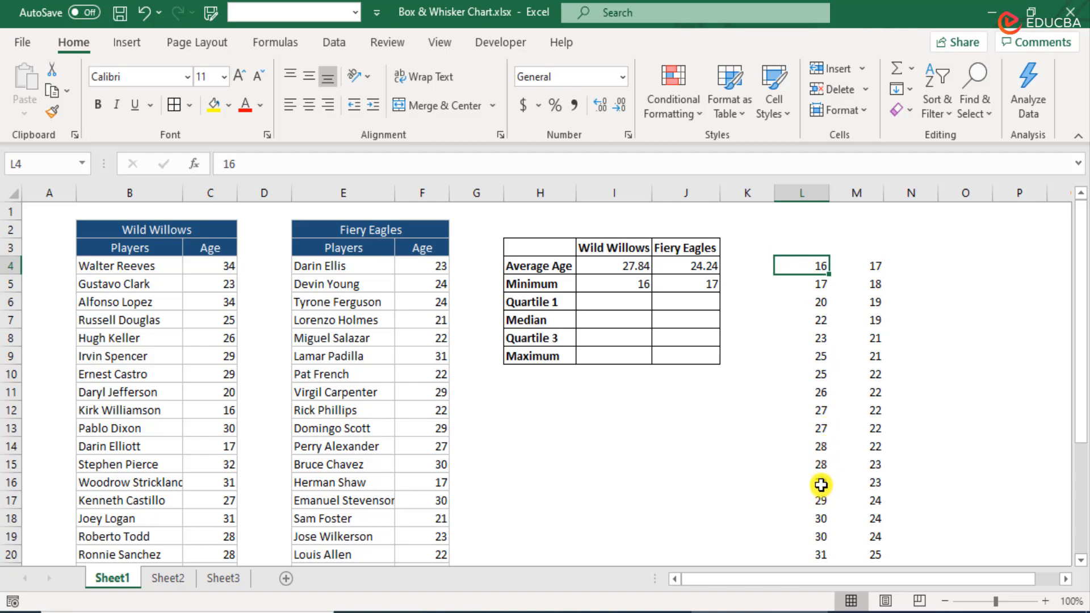
pyautogui.moveTo(821, 484); pyautogui.dragTo(877, 482)
pyautogui.click(214, 105)
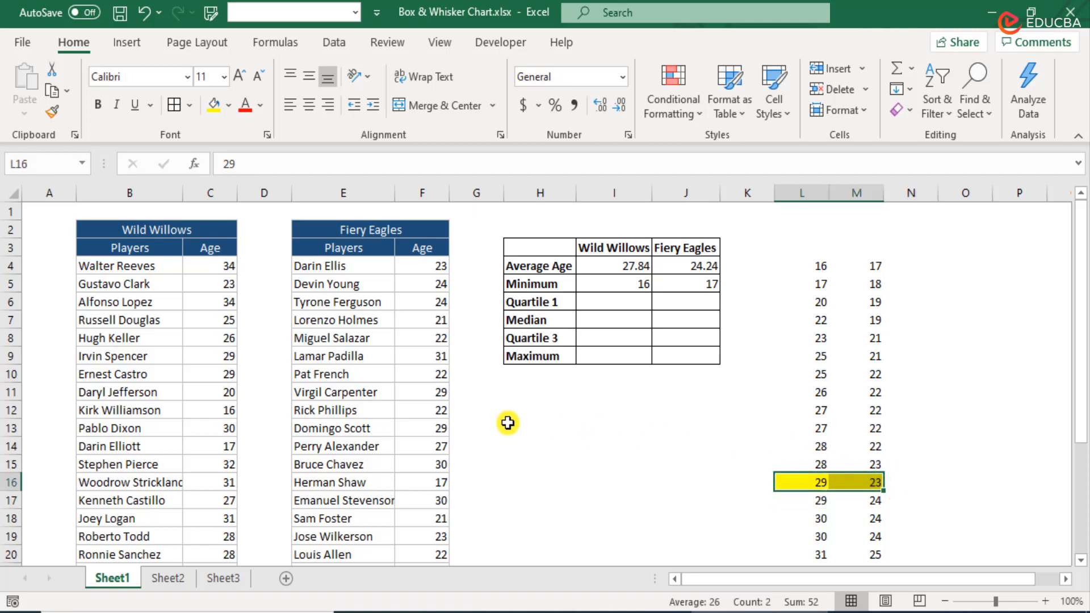
# Calculate the Wild Willows median age in I7 with =MEDIAN(C4:C28)
pyautogui.click(633, 319)
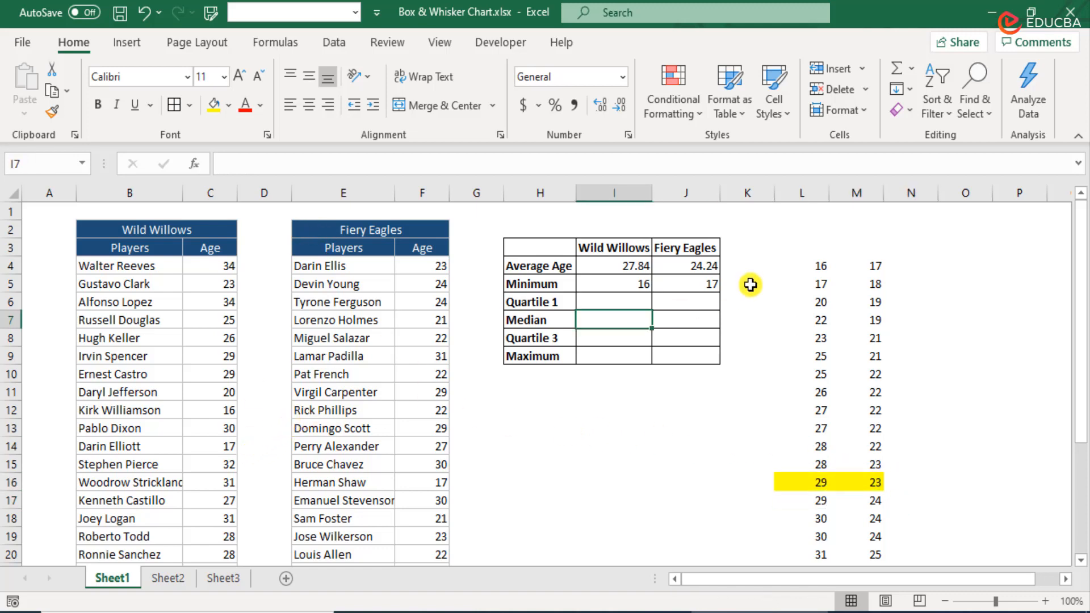
pyautogui.write('=me')
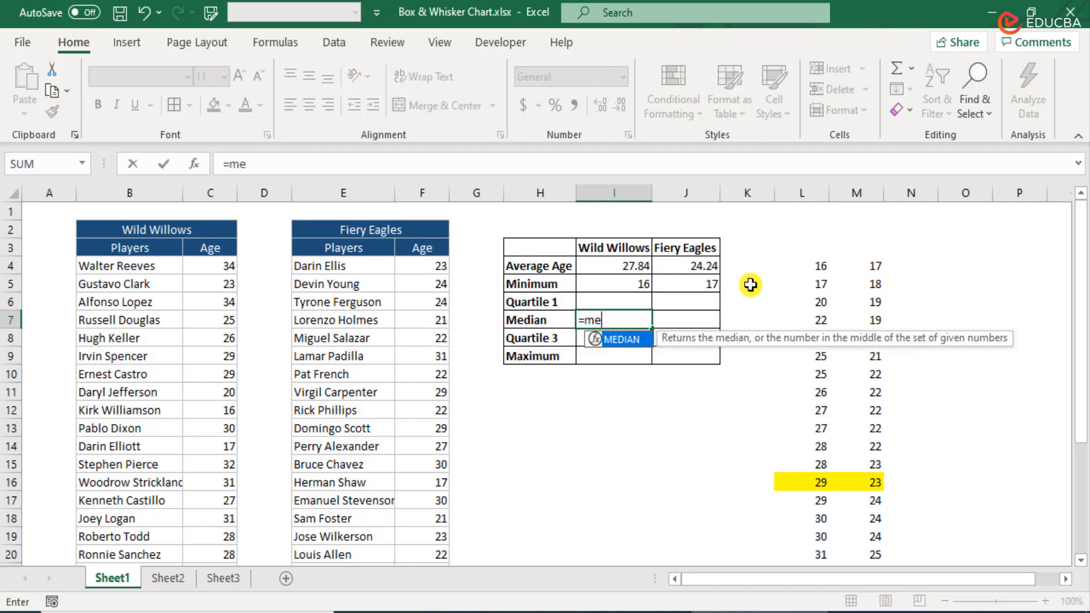
pyautogui.write('dia')
pyautogui.press('Tab')
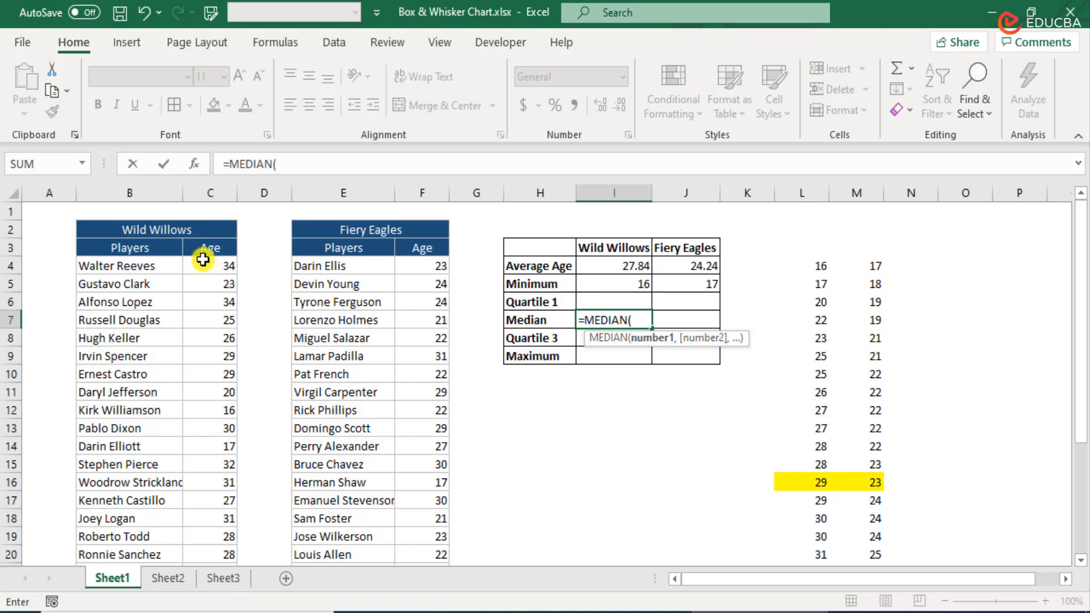
pyautogui.click(211, 265)
pyautogui.hotkey('ctrl', 'shift', 'Down')
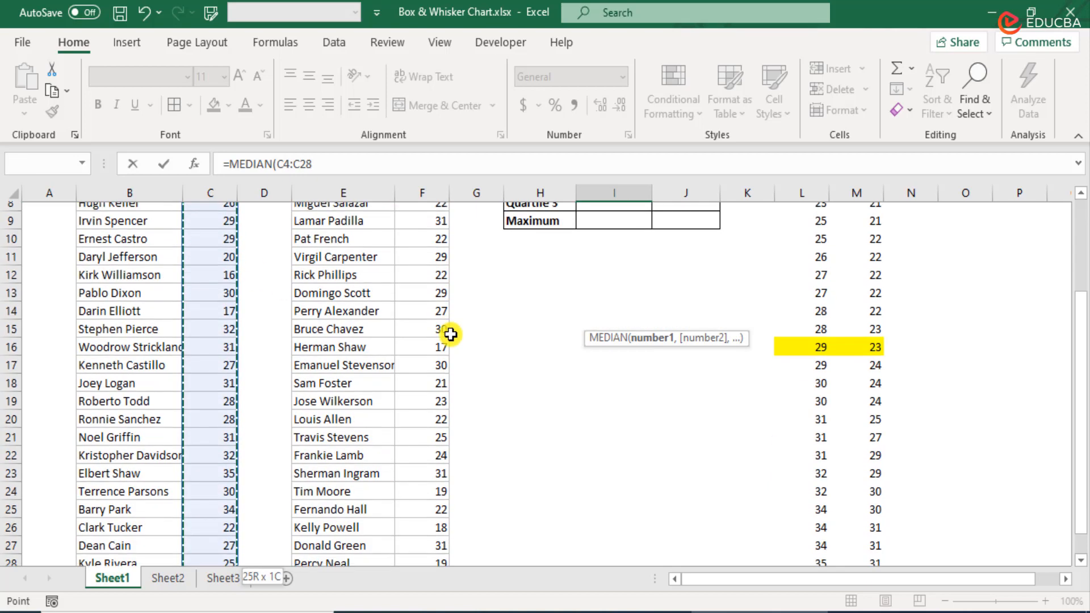
pyautogui.write(')')
pyautogui.press('Return')
pyautogui.press('Up')
pyautogui.press('Up')
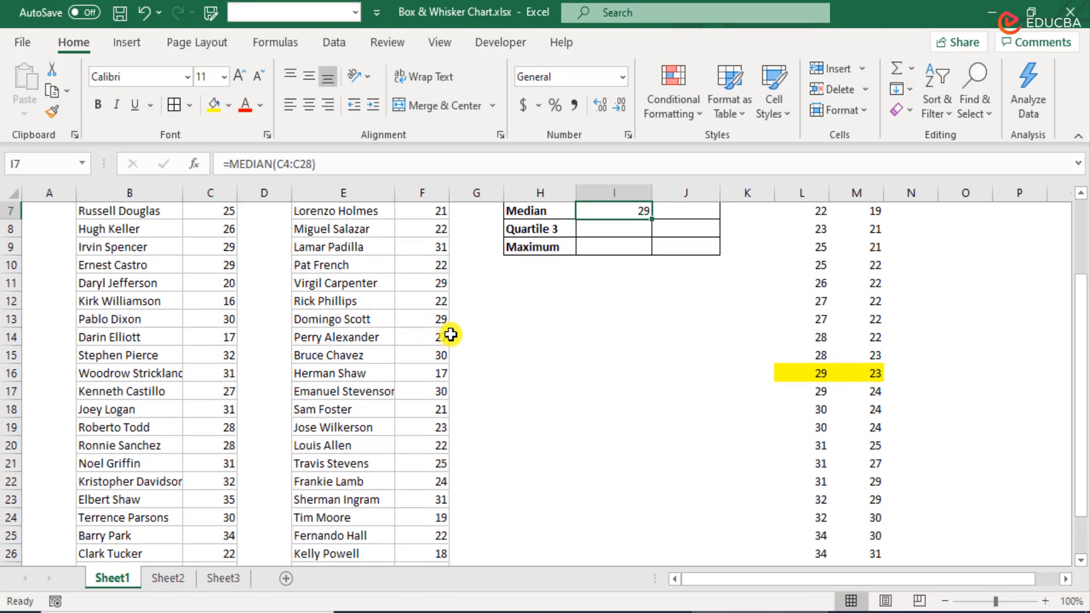
pyautogui.press('Down')
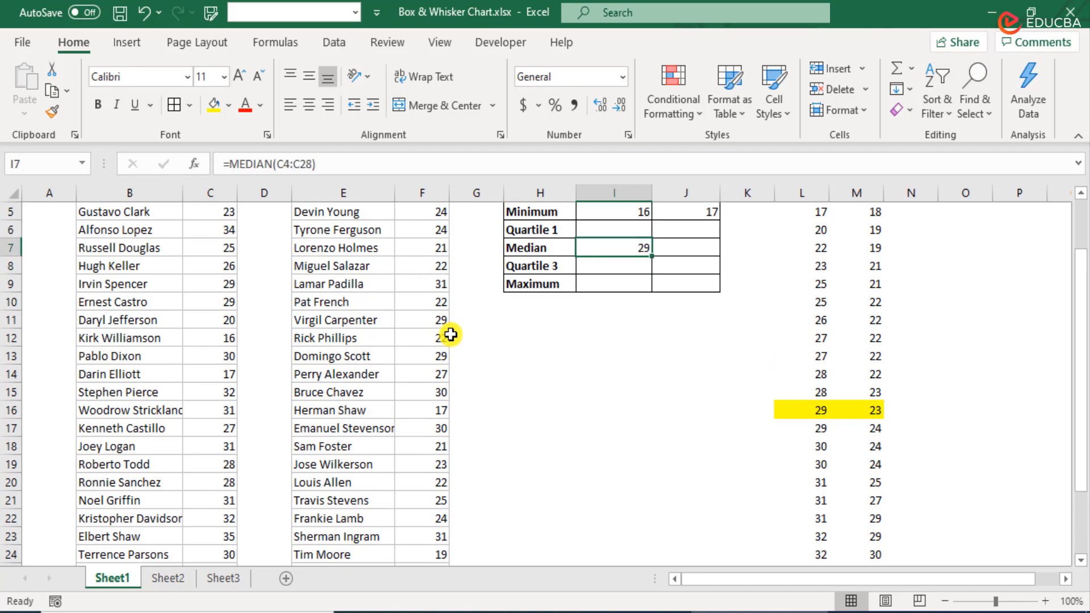
# Calculate the Fiery Eagles median age in J7 with =MEDIAN(F4:F28)
pyautogui.press('Right')
pyautogui.write('=')
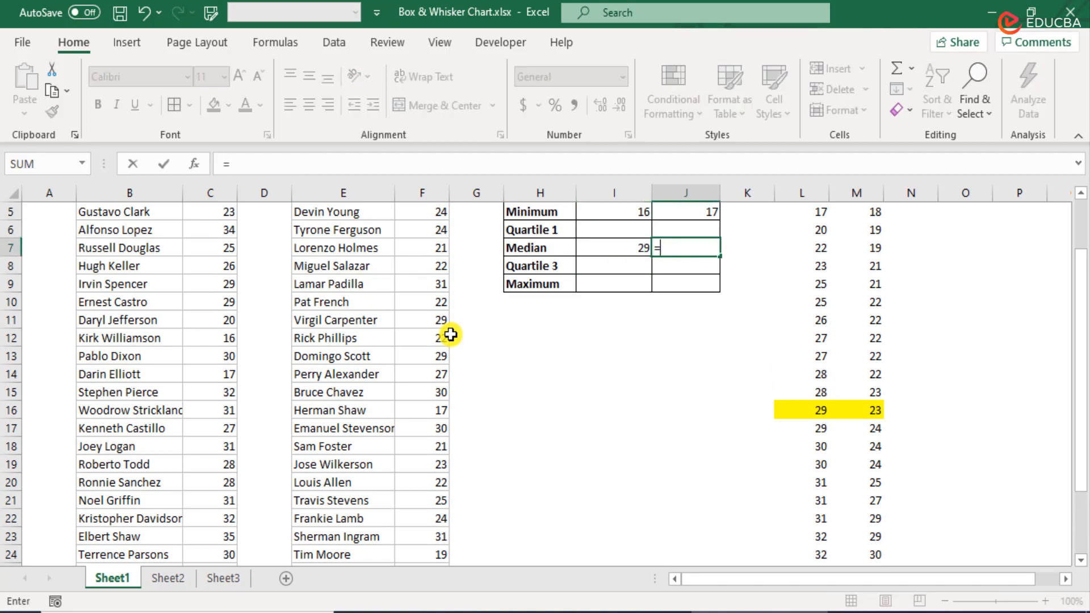
pyautogui.write('medi')
pyautogui.press('Tab')
pyautogui.press('Left')
pyautogui.press('Left')
pyautogui.press('Left')
pyautogui.press('Left')
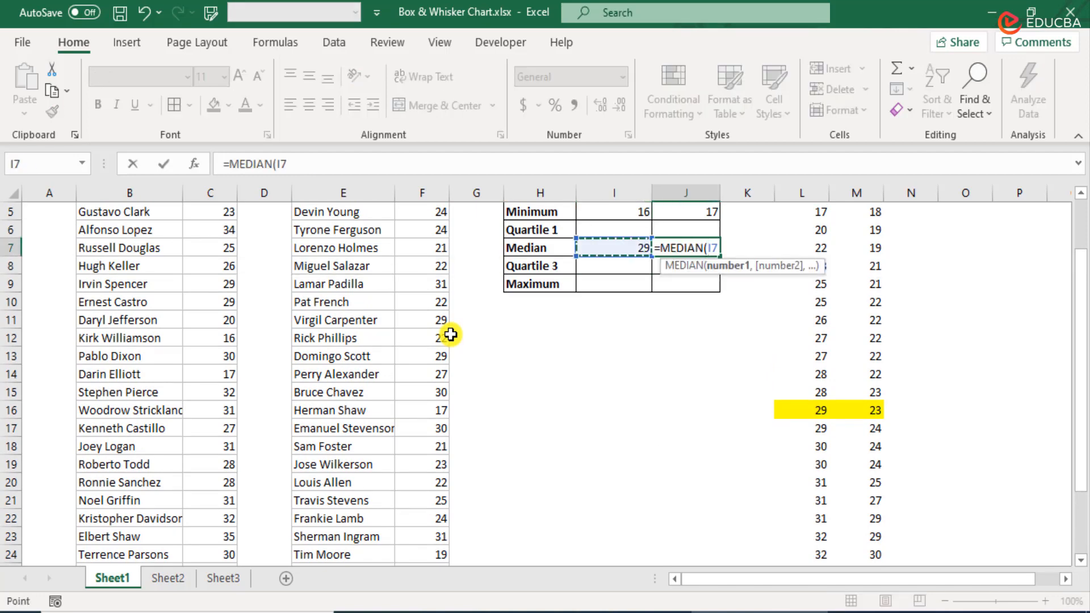
pyautogui.press('Up')
pyautogui.press('Up')
pyautogui.press('Up')
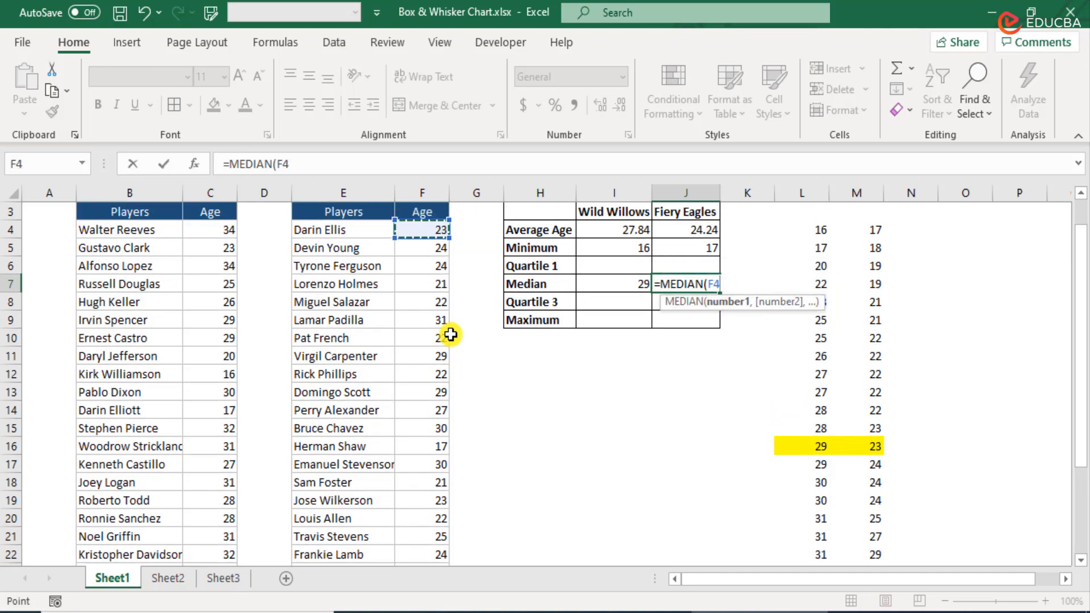
pyautogui.hotkey('ctrl', 'shift', 'Down')
pyautogui.write(')')
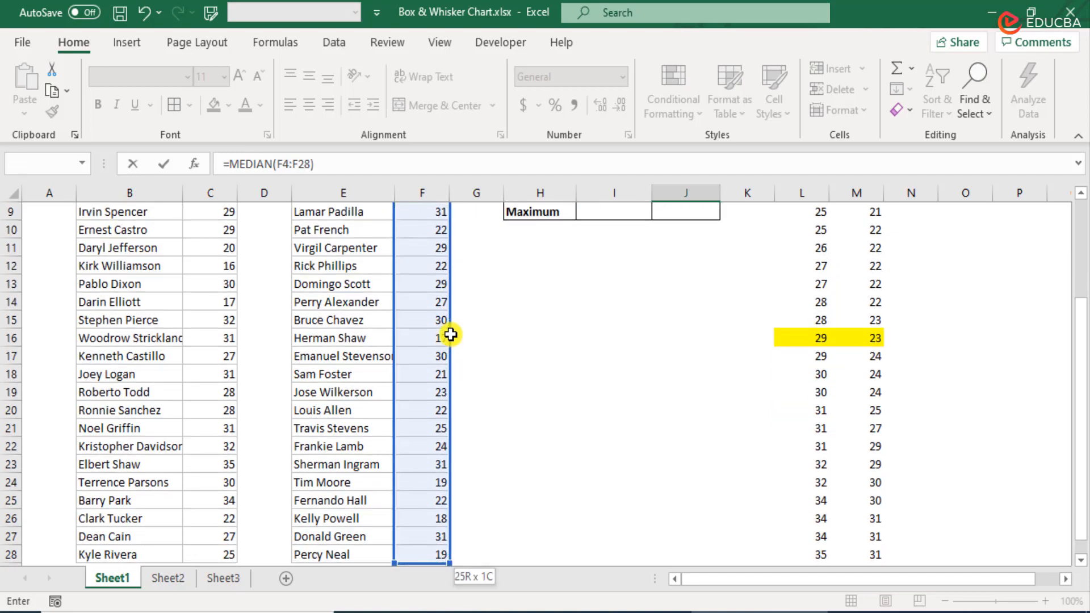
pyautogui.press('Return')
pyautogui.scroll(3, 450, 335)
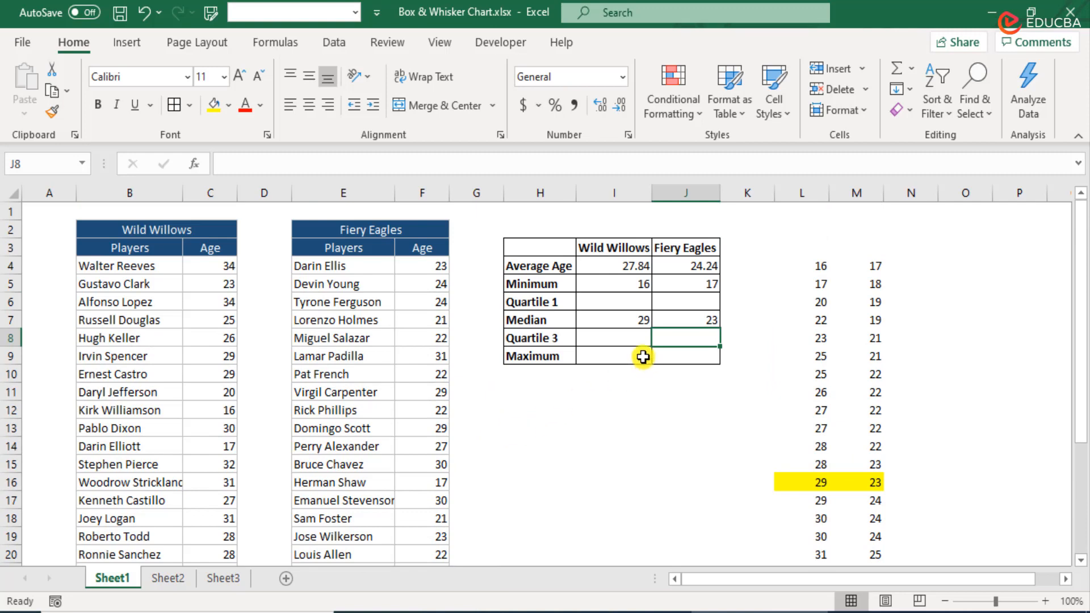
# Compare the medians in I7:J7 with the sorted Wild Willows ages, selecting L4:L20
pyautogui.moveTo(613, 322); pyautogui.dragTo(681, 322)
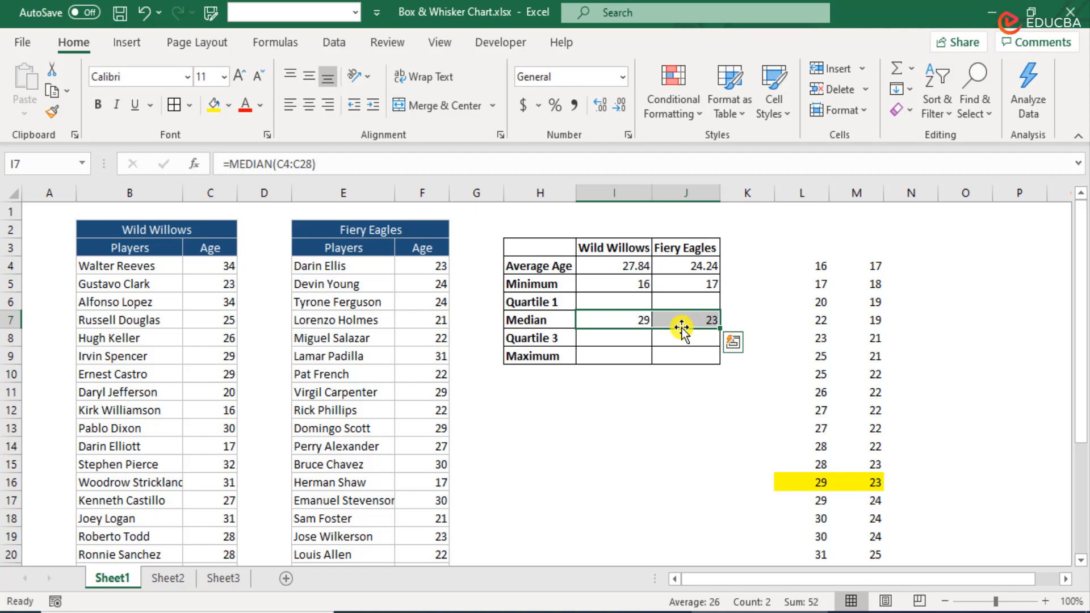
pyautogui.moveTo(806, 265); pyautogui.dragTo(801, 554)
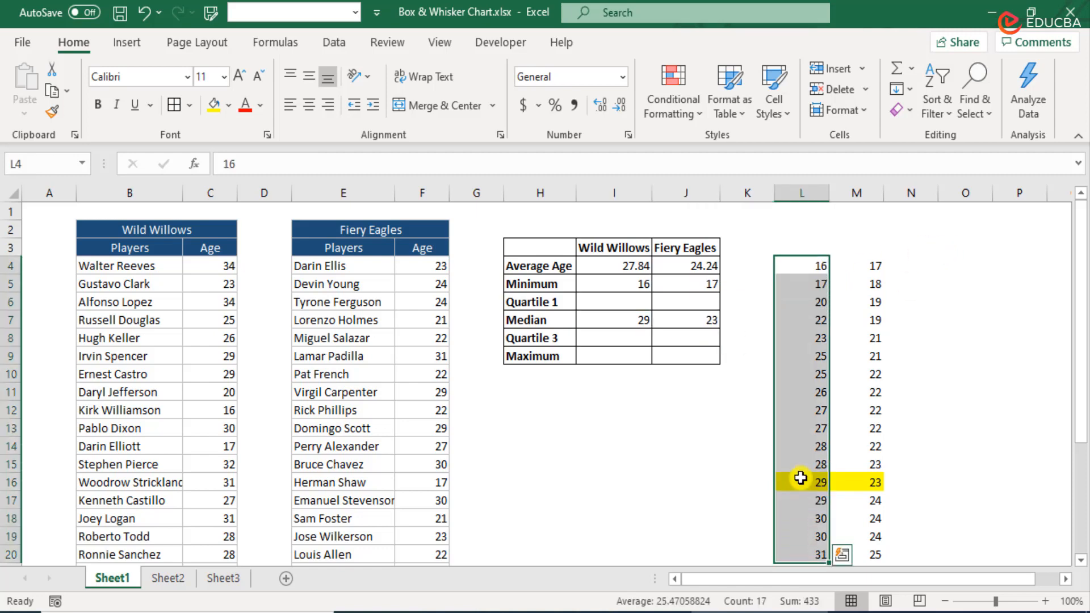
# Review the full sorted Wild Willows ages in L4:L28 and the highlighted middle values in L16:M16
pyautogui.scroll(-3, 800, 478)
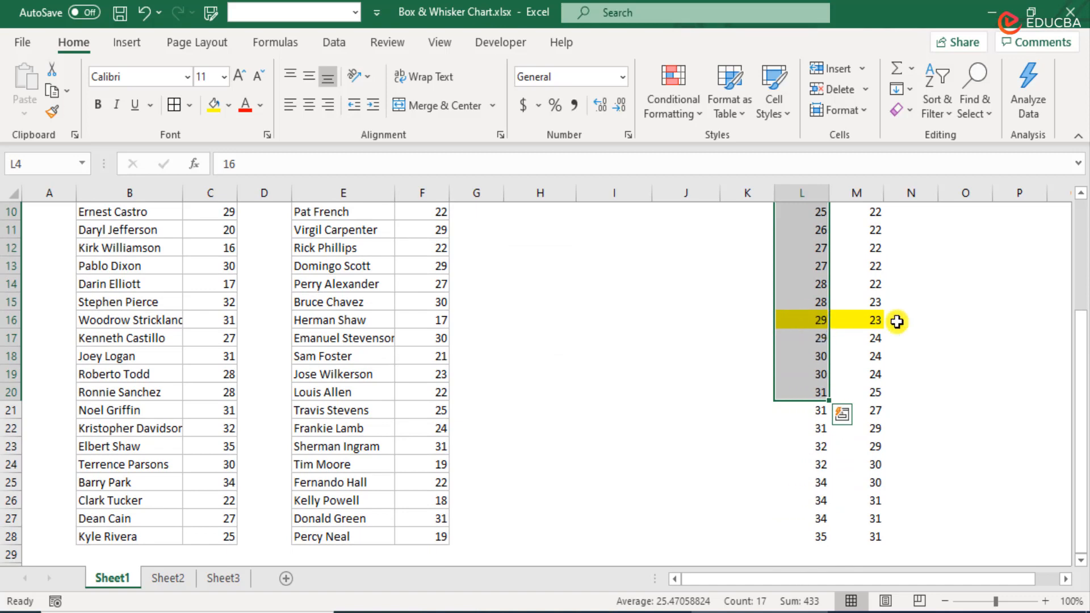
pyautogui.keyDown('shift'); pyautogui.click(823, 536); pyautogui.keyUp('shift')
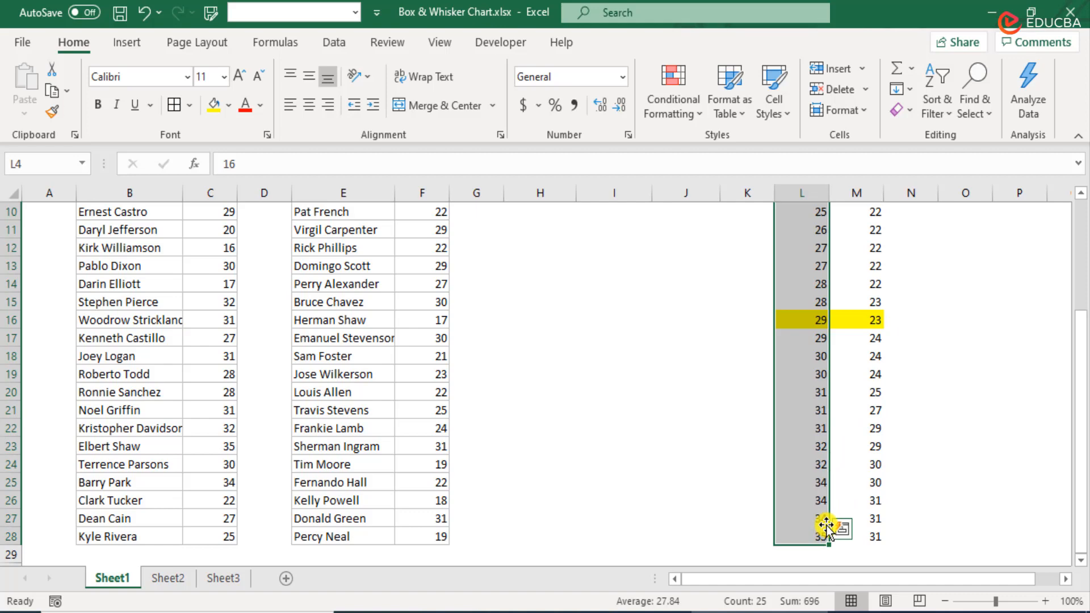
pyautogui.scroll(3, 825, 525)
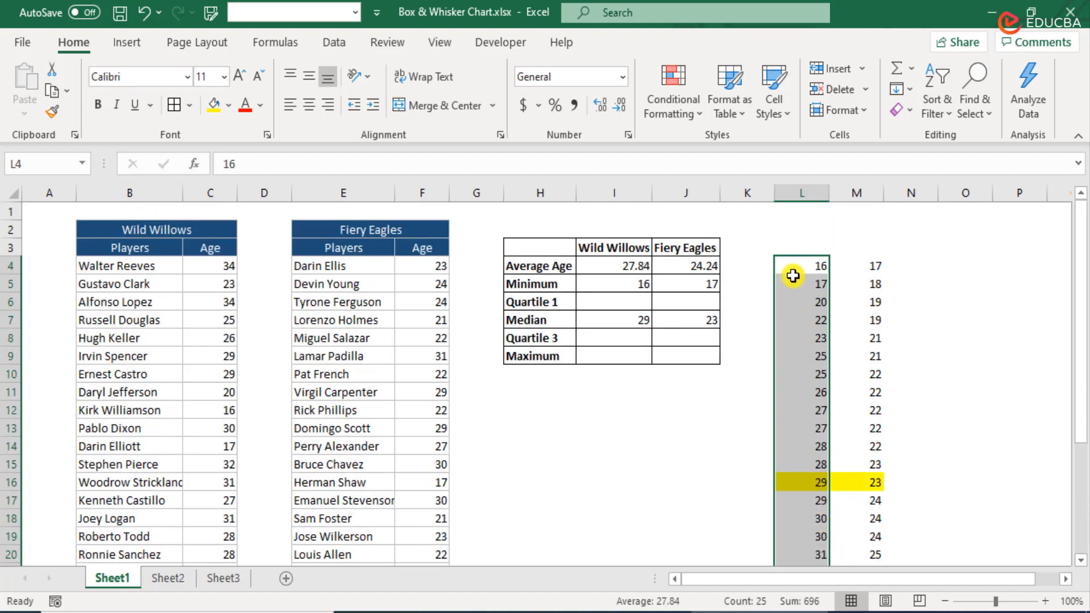
pyautogui.moveTo(795, 264); pyautogui.dragTo(854, 482)
pyautogui.click(821, 482)
pyautogui.scroll(-2, 812, 420)
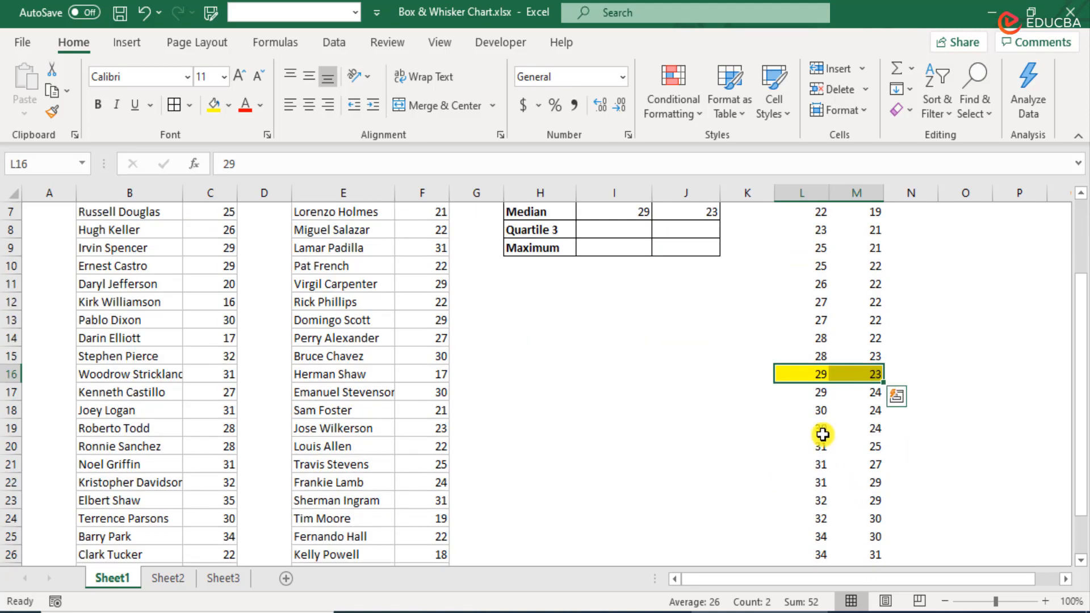
# Clear the last values of both sorted lists, L28:M28, to leave an even number of ages
pyautogui.moveTo(810, 392); pyautogui.dragTo(870, 516)
pyautogui.click(853, 450)
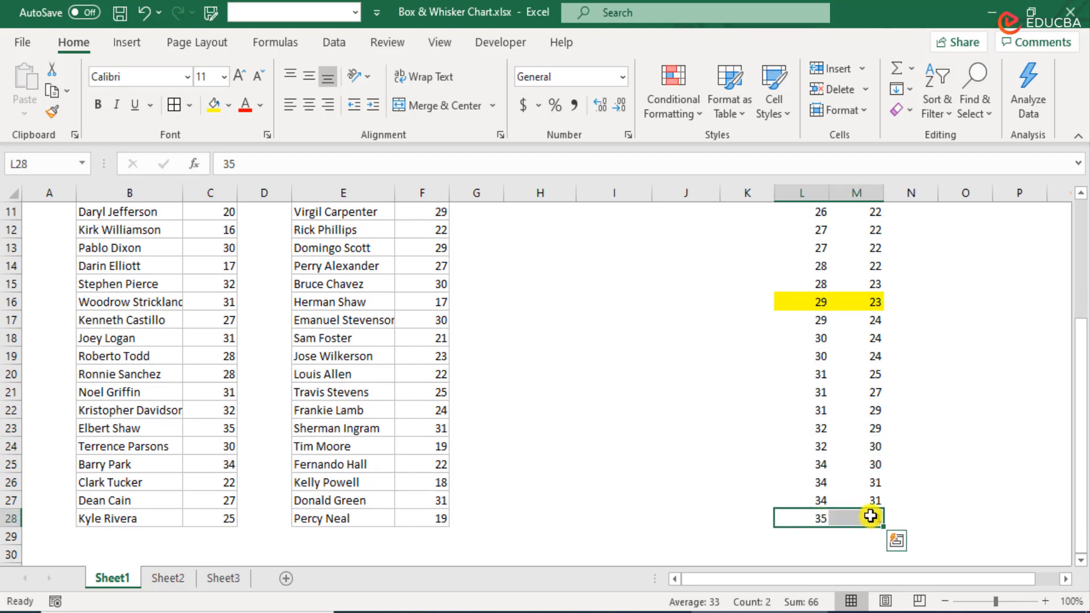
pyautogui.press('Delete')
pyautogui.scroll(4, 808, 462)
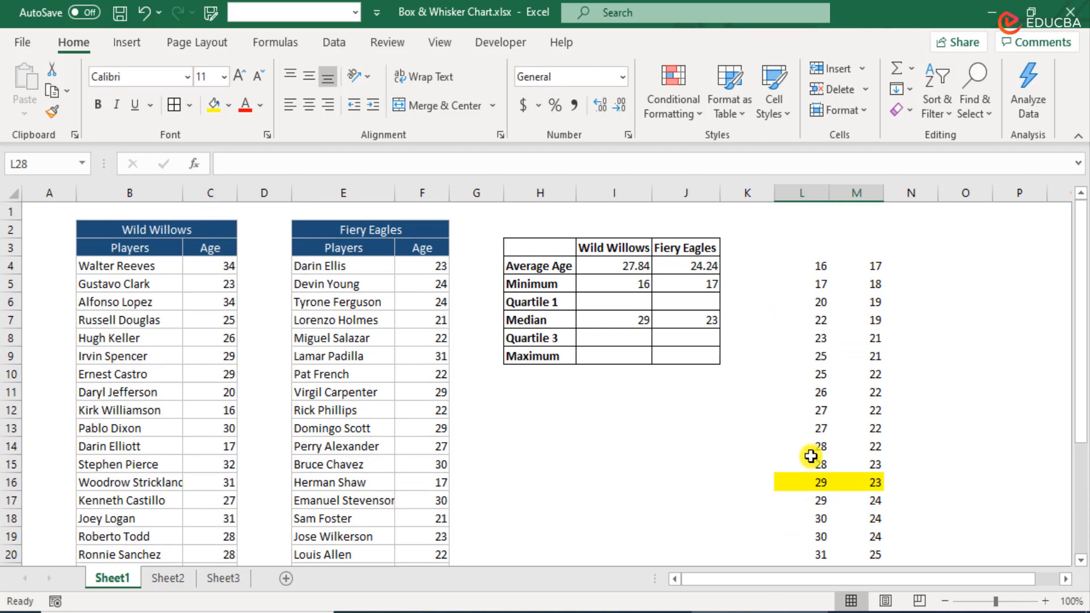
# Highlight L15:M15, the second pair of middle values in the shortened lists, with a yellow fill
pyautogui.moveTo(805, 271); pyautogui.dragTo(811, 457)
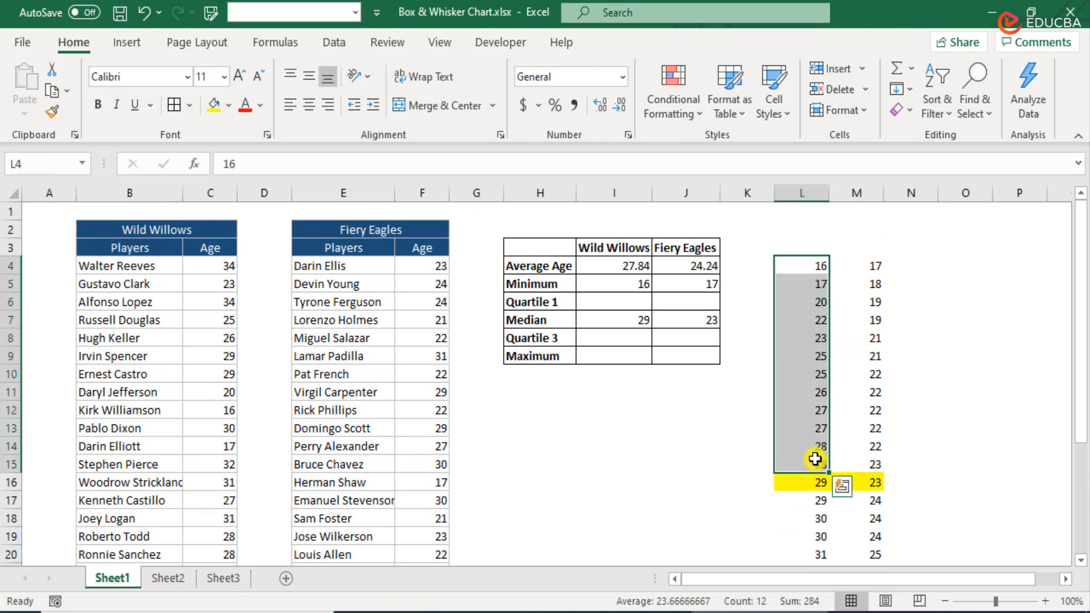
pyautogui.scroll(-3, 810, 358)
pyautogui.moveTo(809, 318); pyautogui.dragTo(821, 517)
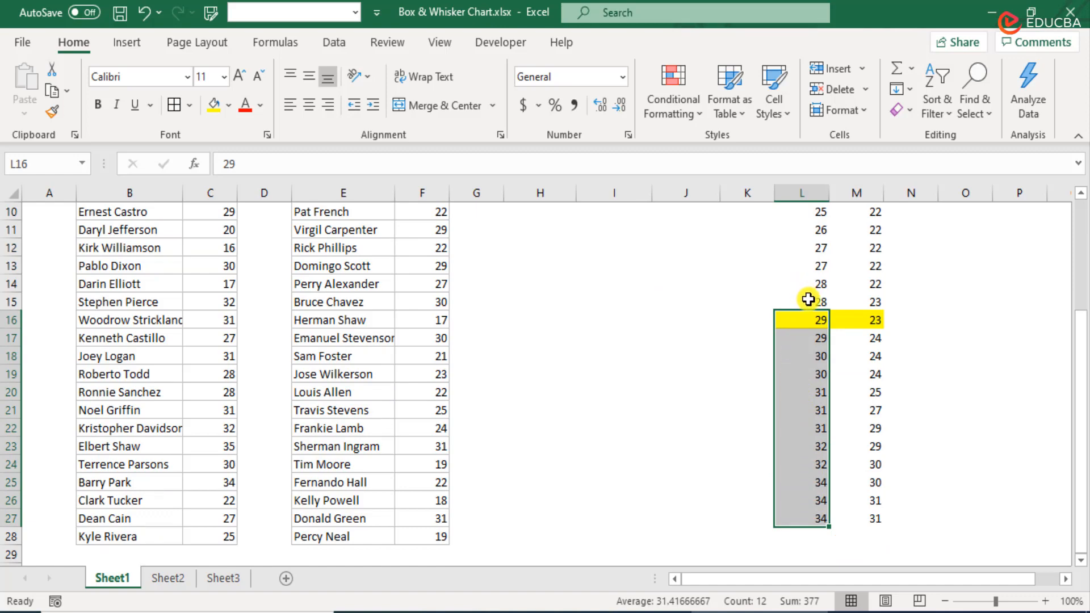
pyautogui.moveTo(808, 299); pyautogui.dragTo(861, 308)
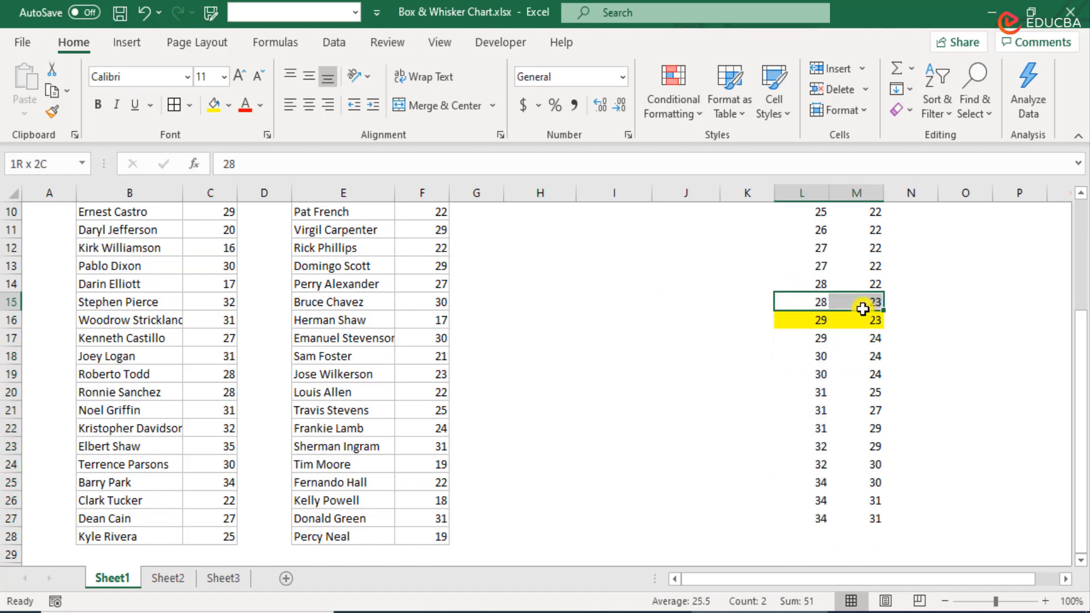
pyautogui.click(214, 105)
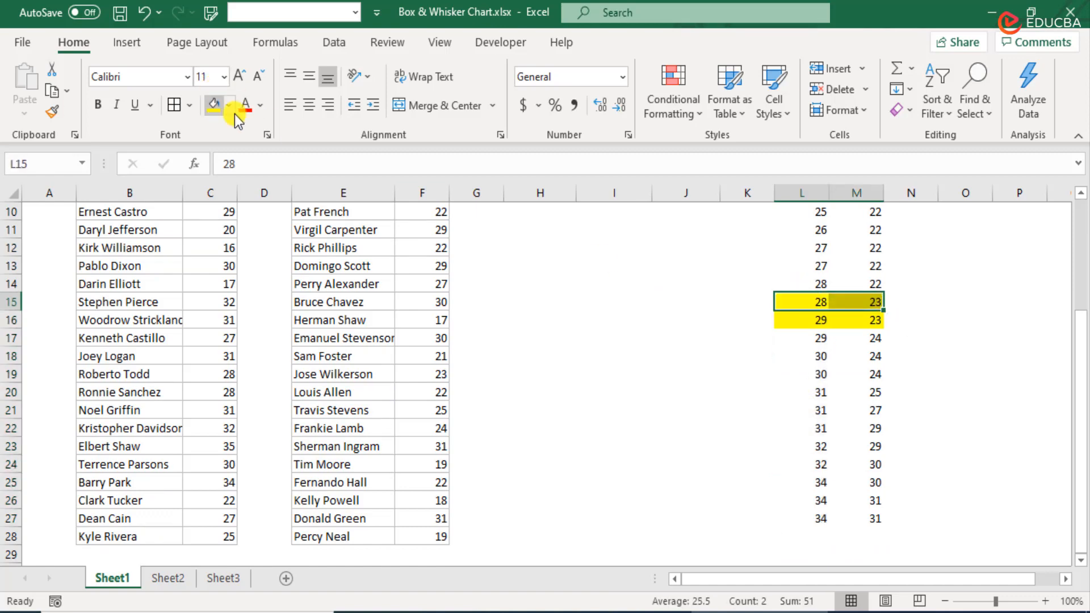
pyautogui.click(902, 377)
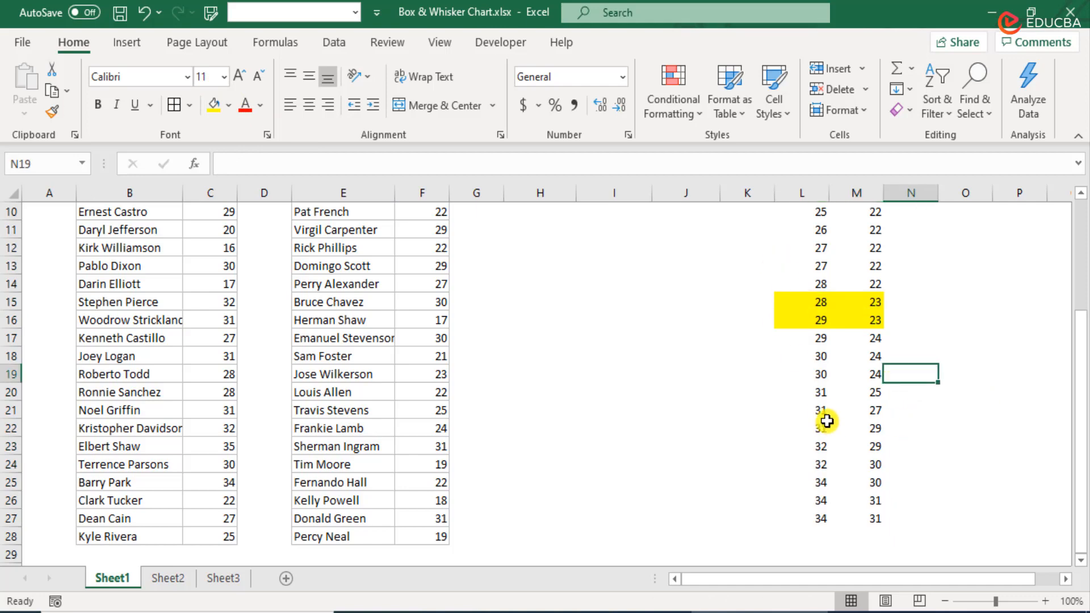
# Check the sorted Wild Willows ages above and below the two middle values, then select L15:L16
pyautogui.scroll(3, 826, 421)
pyautogui.moveTo(823, 270); pyautogui.dragTo(811, 449)
pyautogui.scroll(-4, 823, 295)
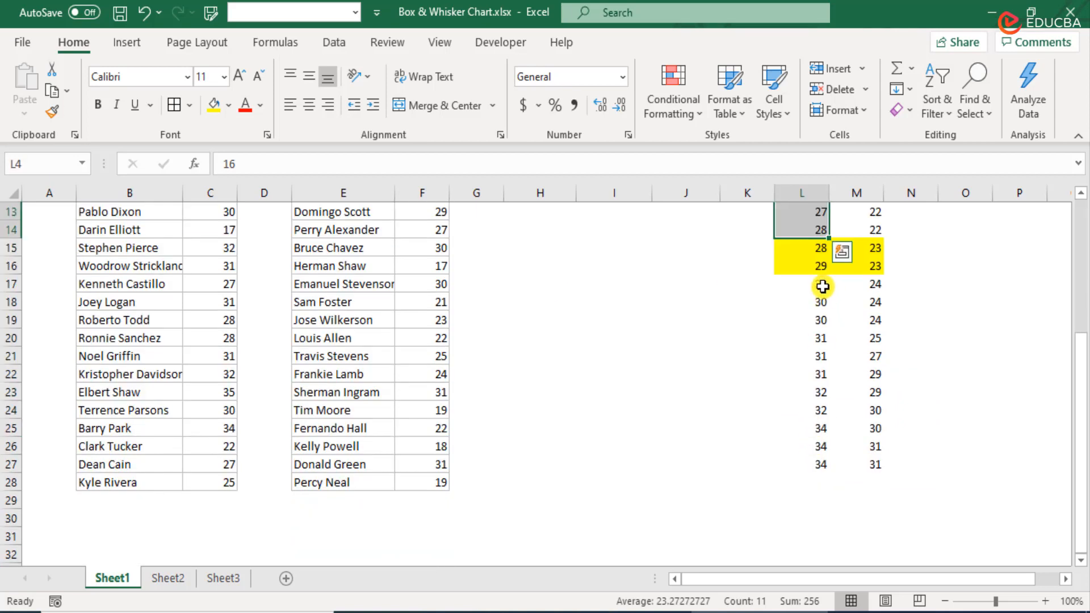
pyautogui.moveTo(823, 286); pyautogui.dragTo(813, 486)
pyautogui.scroll(3, 815, 454)
pyautogui.scroll(1, 815, 454)
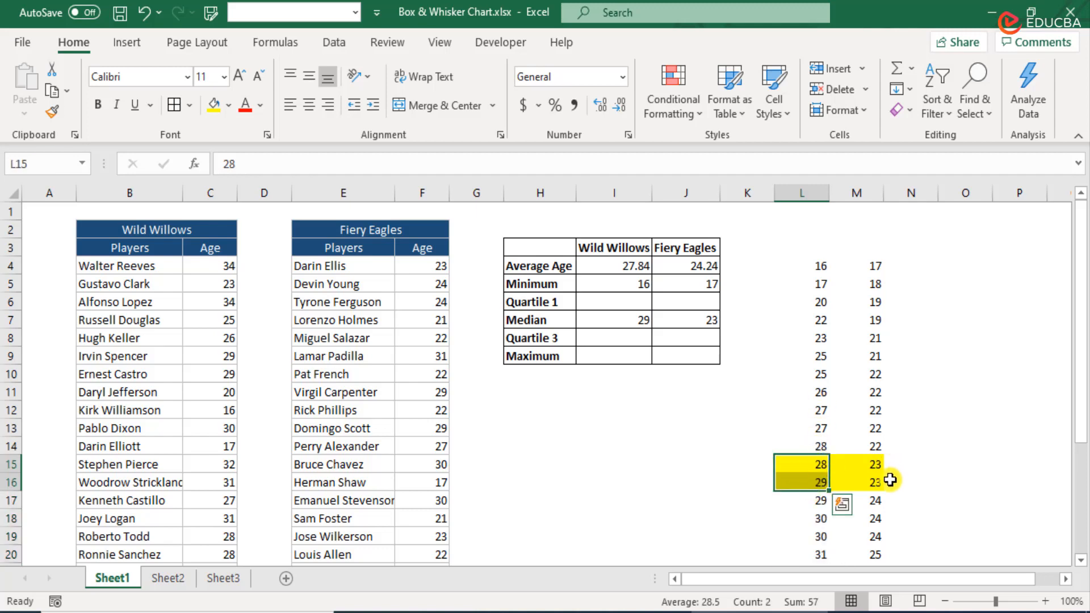
pyautogui.moveTo(801, 464); pyautogui.dragTo(802, 481)
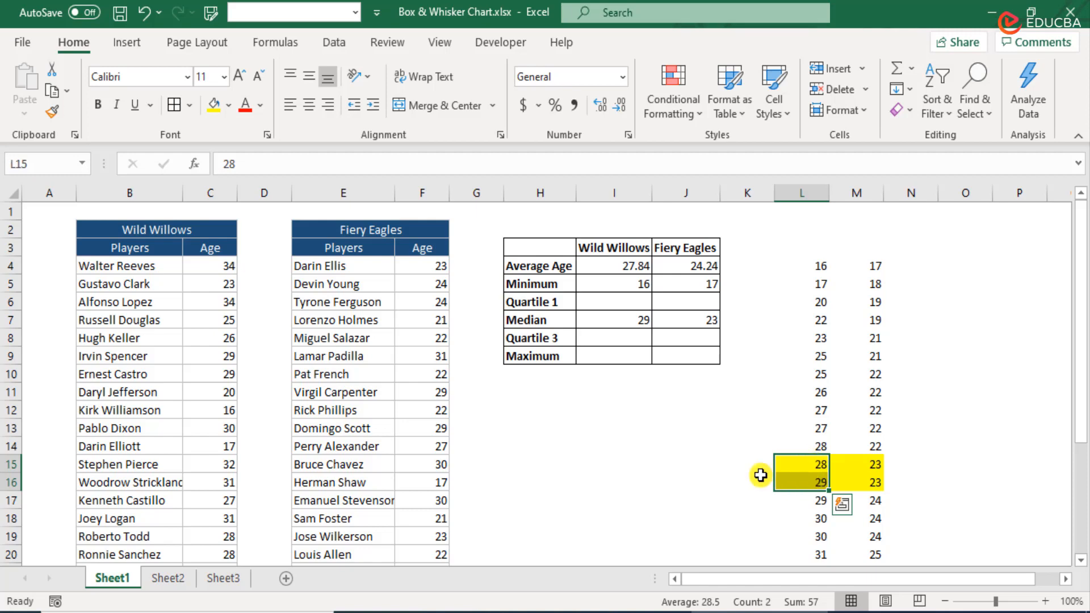
# Enter 28.5 in K15 as the median of the shortened Wild Willows list
pyautogui.click(735, 464)
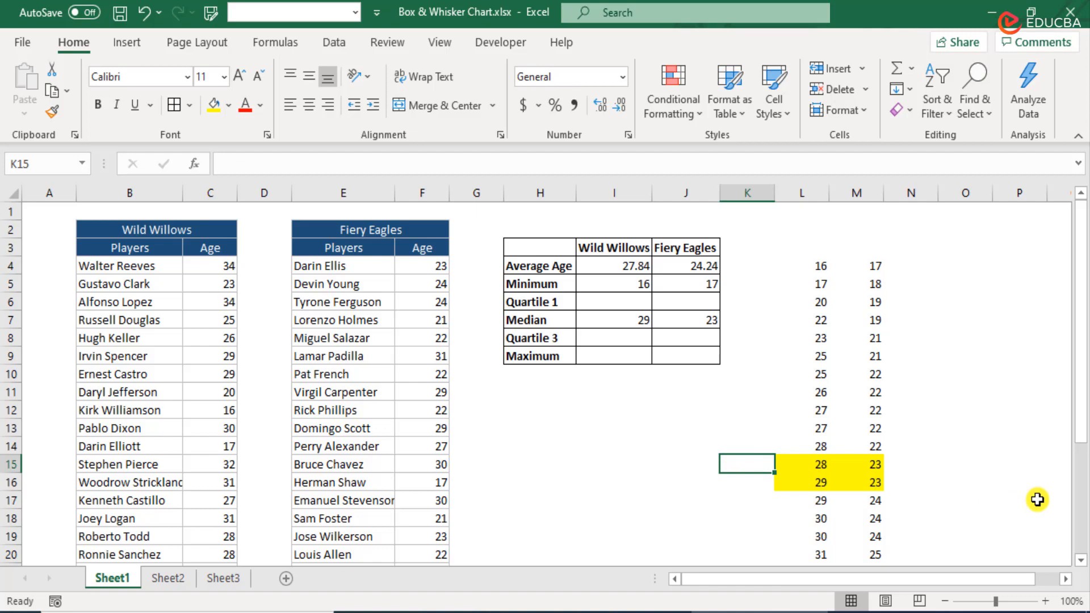
pyautogui.write('28.5')
pyautogui.press('Return')
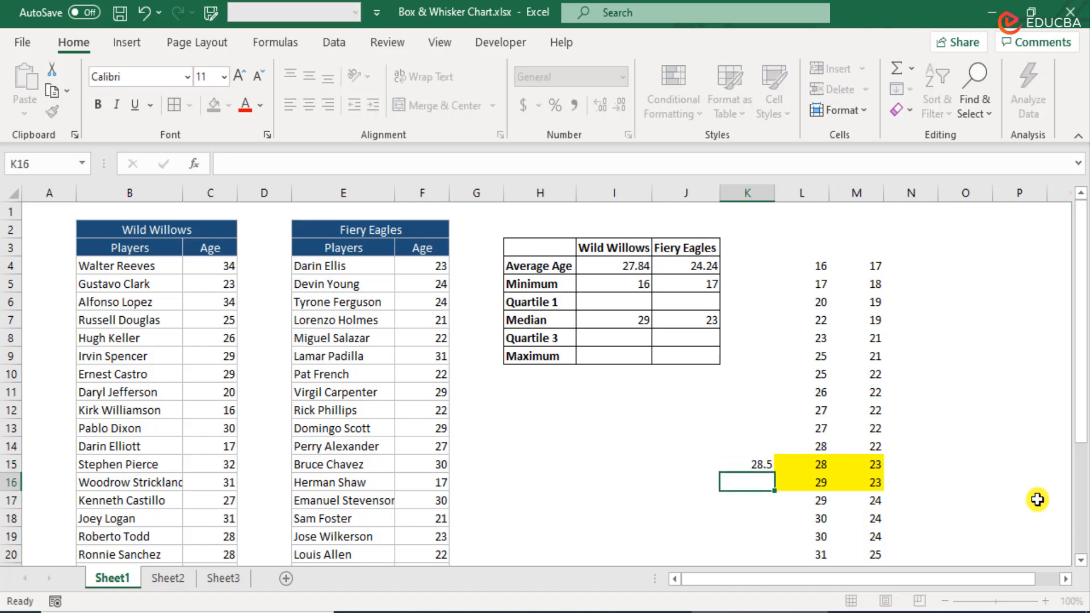
# Enter 23 in O15 as the median of the shortened Fiery Eagles list
pyautogui.press('Up')
pyautogui.press('Right')
pyautogui.press('Right')
pyautogui.press('Right')
pyautogui.press('Left')
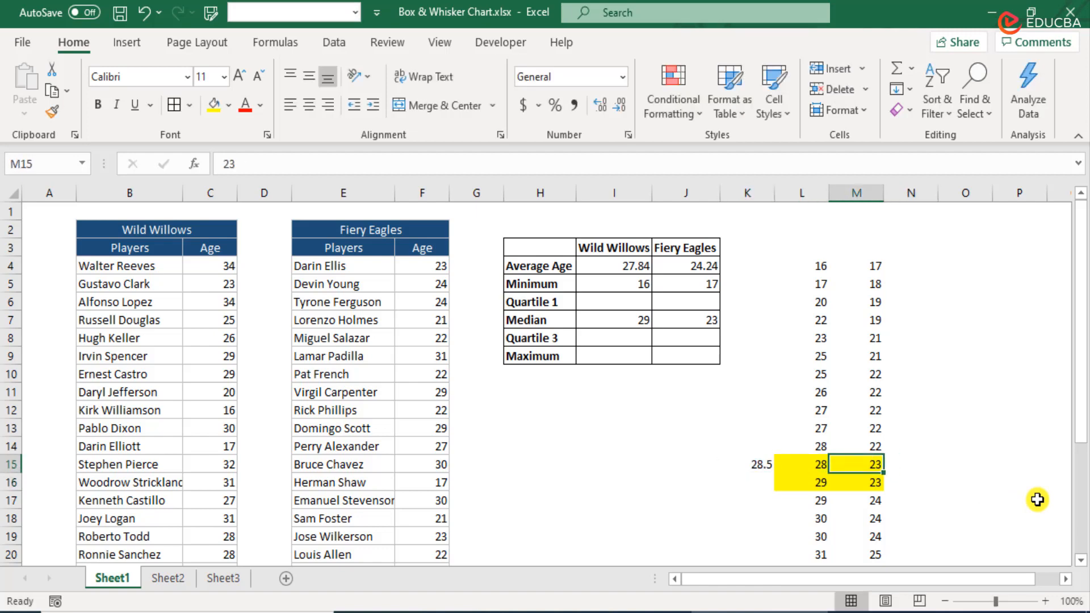
pyautogui.hotkey('shift', 'Down')
pyautogui.press('Right')
pyautogui.press('Right')
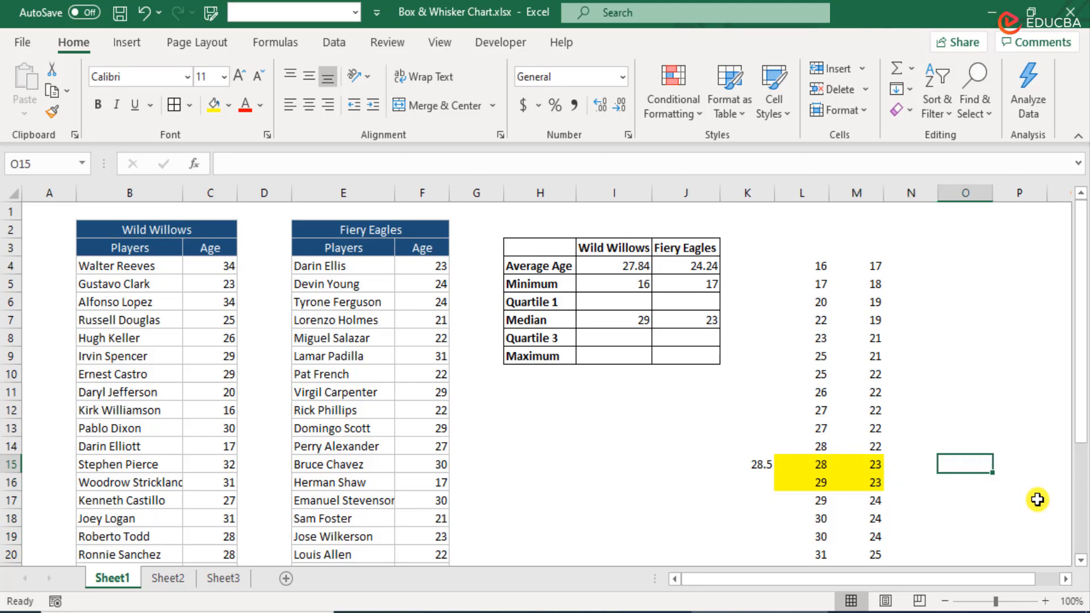
pyautogui.write('23')
pyautogui.press('Return')
pyautogui.press('Up')
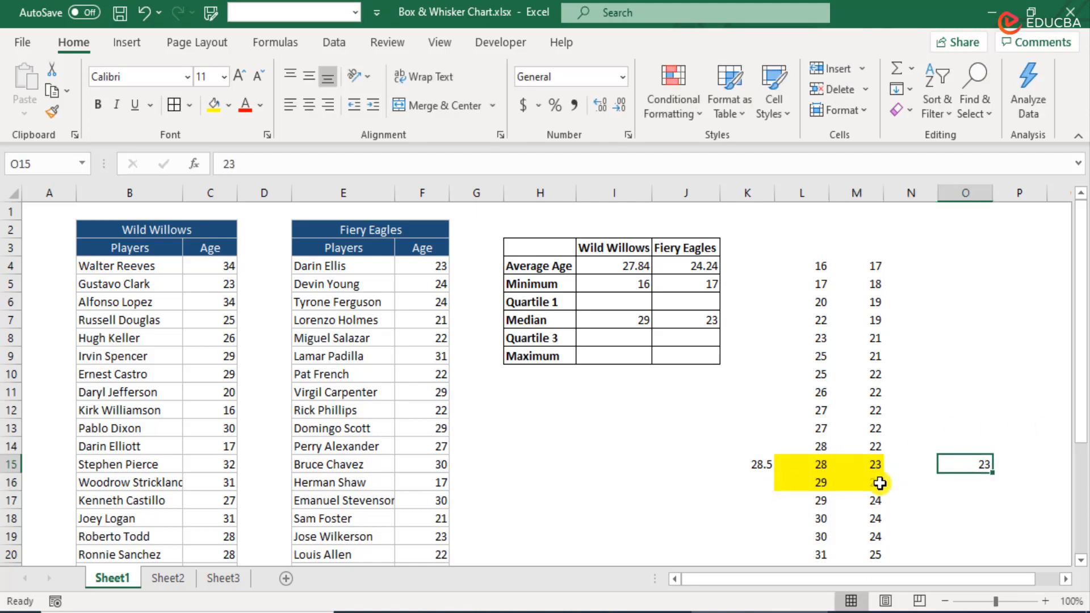
# Undo the even-count demonstration: the entries in K15 and O15, the fill on L15:M15 and the deletion of L28:M28
pyautogui.scroll(-4, 892, 476)
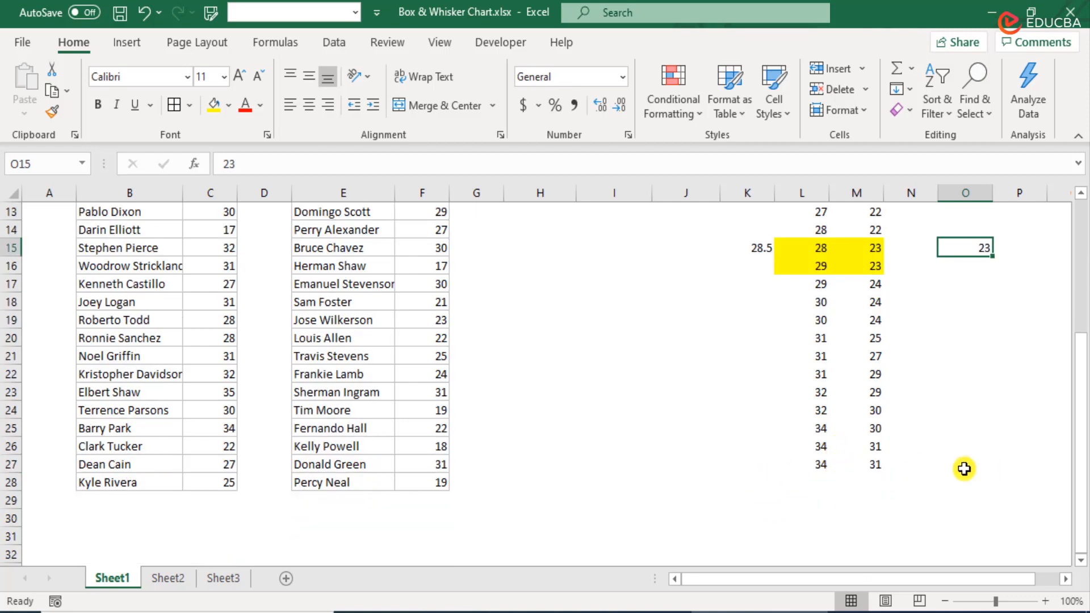
pyautogui.scroll(4, 811, 441)
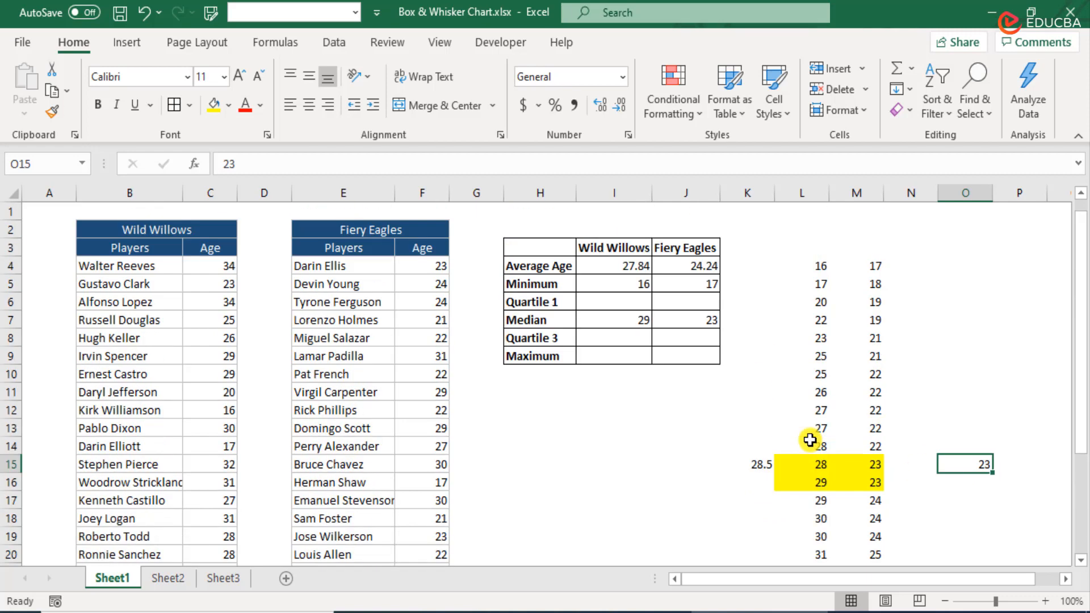
pyautogui.click(764, 466)
pyautogui.click(988, 461)
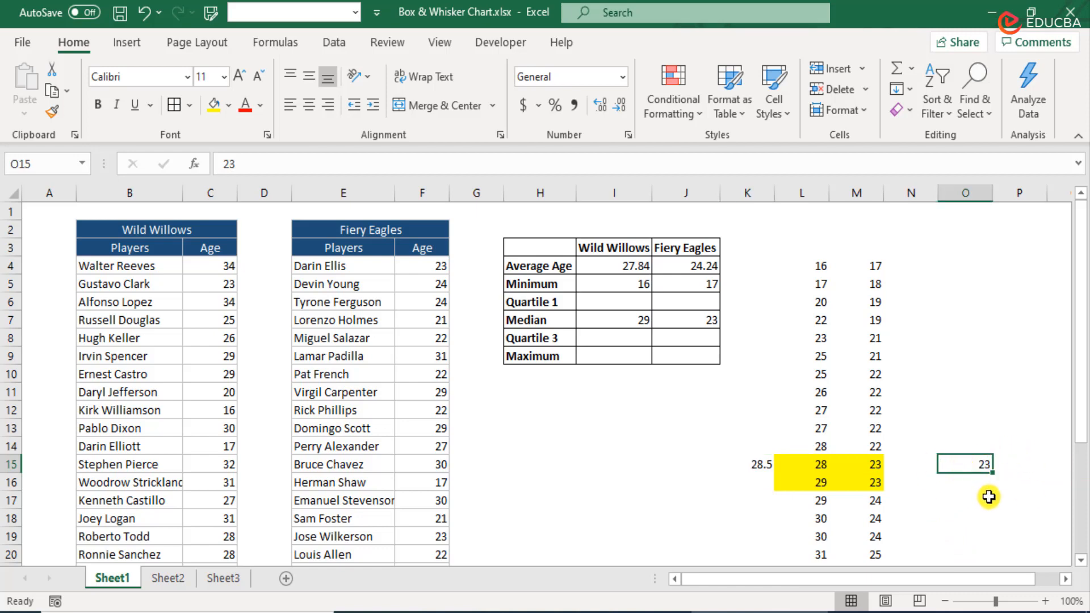
pyautogui.press('Left')
pyautogui.press('Left')
pyautogui.press('Left')
pyautogui.press('Left')
pyautogui.press('Delete')
pyautogui.press('Right')
pyautogui.hotkey('shift', 'Right')
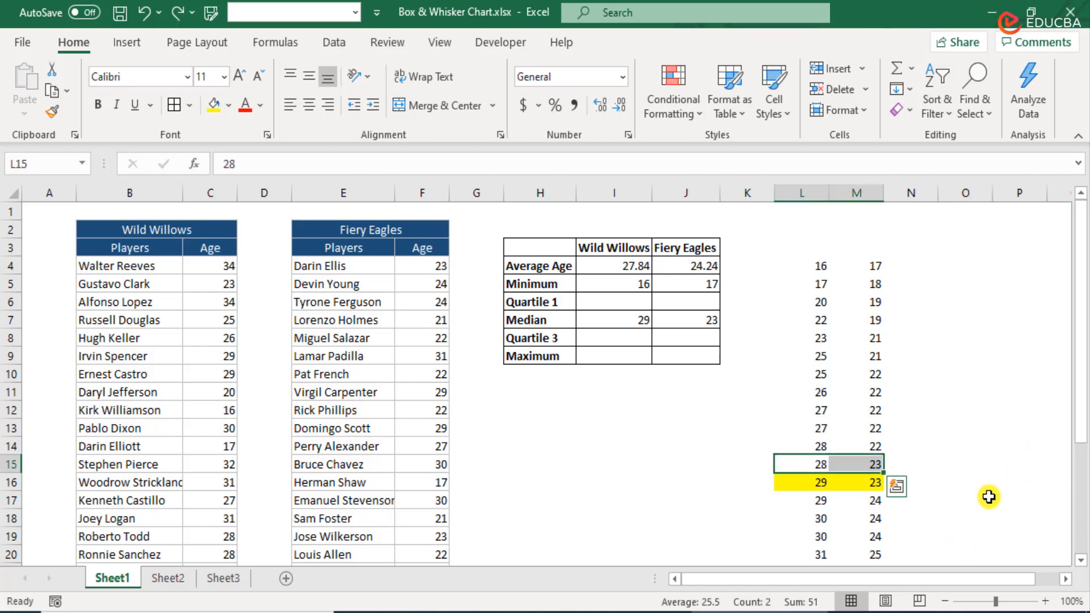
pyautogui.scroll(-4, 940, 525)
pyautogui.hotkey('ctrl', 'z')
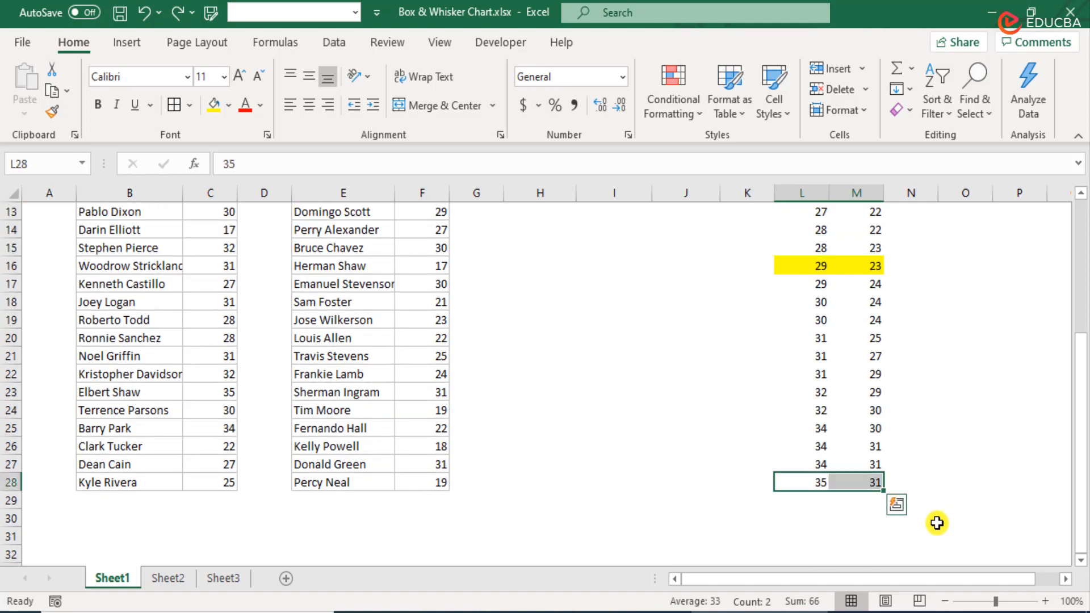
pyautogui.scroll(4, 778, 493)
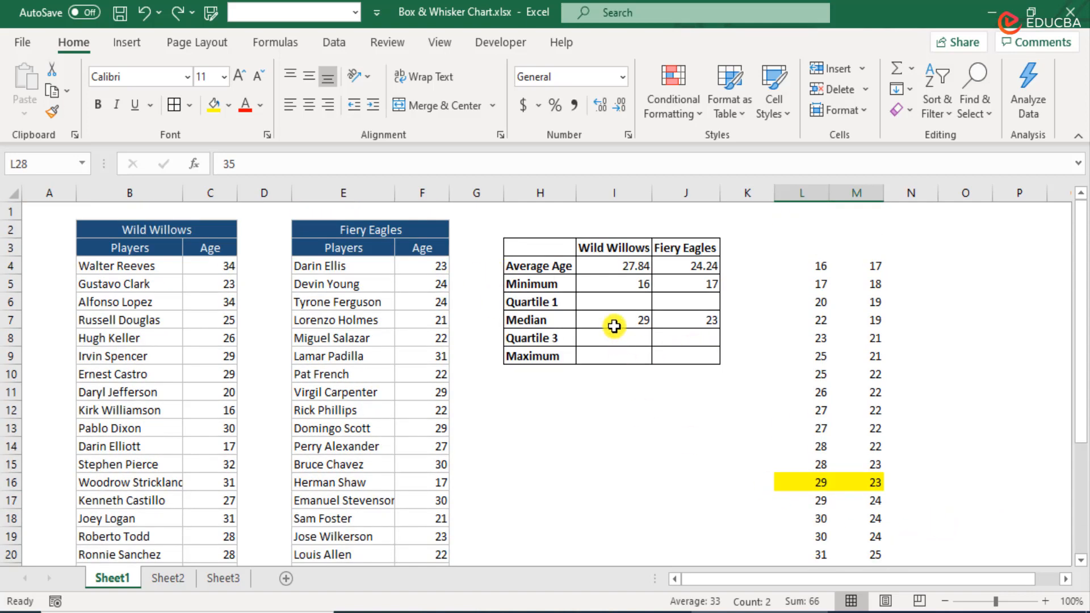
# Calculate the Wild Willows first quartile in I6 with =MEDIAN(L4:L15), using the sorted ages below the median
pyautogui.click(612, 301)
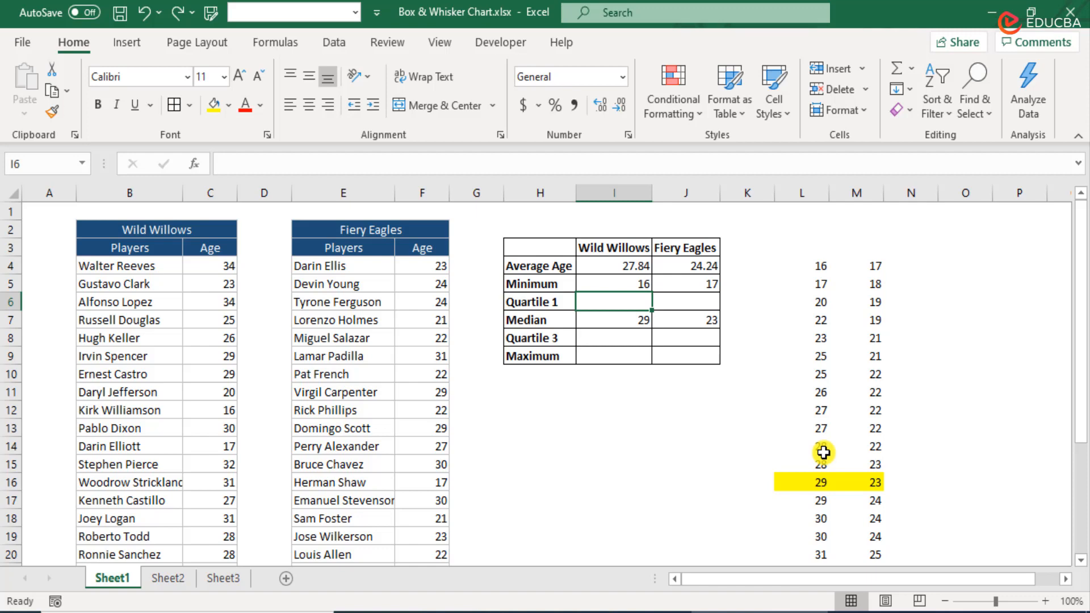
pyautogui.moveTo(817, 483); pyautogui.dragTo(873, 486)
pyautogui.moveTo(817, 464); pyautogui.dragTo(819, 267)
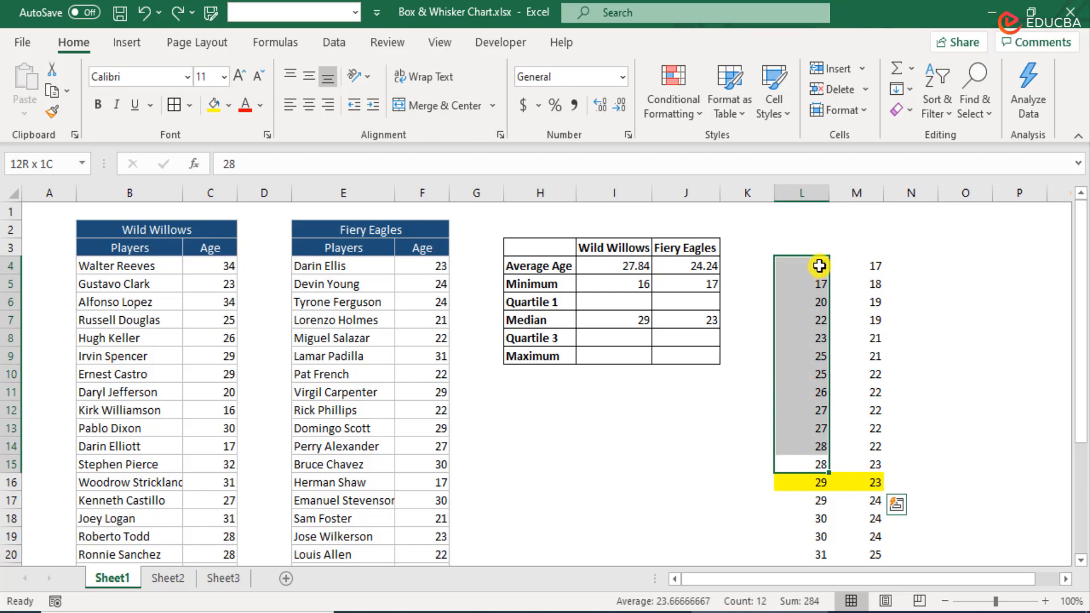
pyautogui.moveTo(819, 266); pyautogui.dragTo(819, 267)
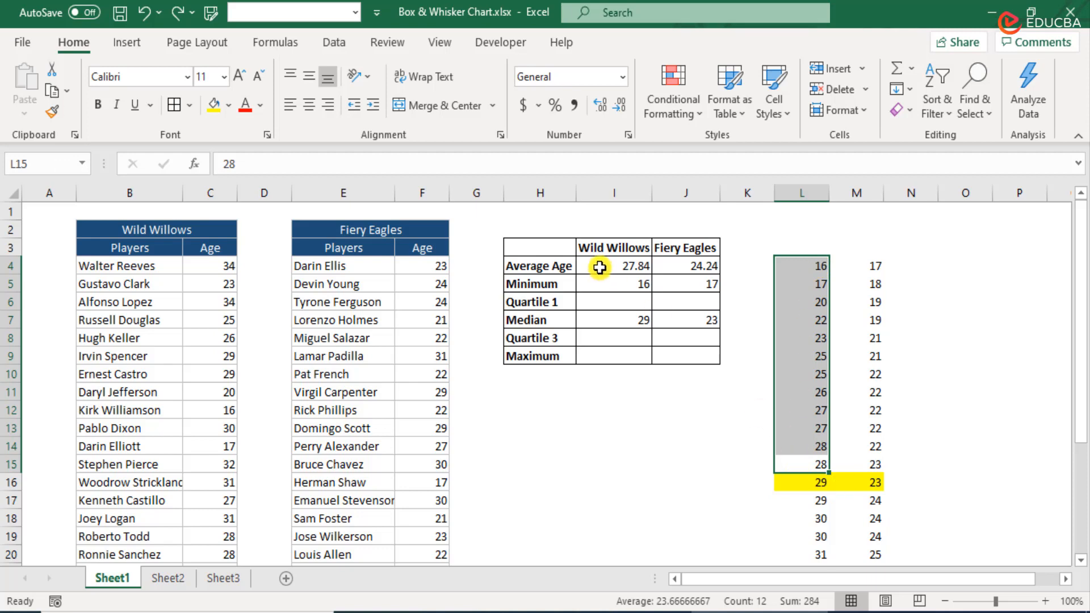
pyautogui.click(626, 299)
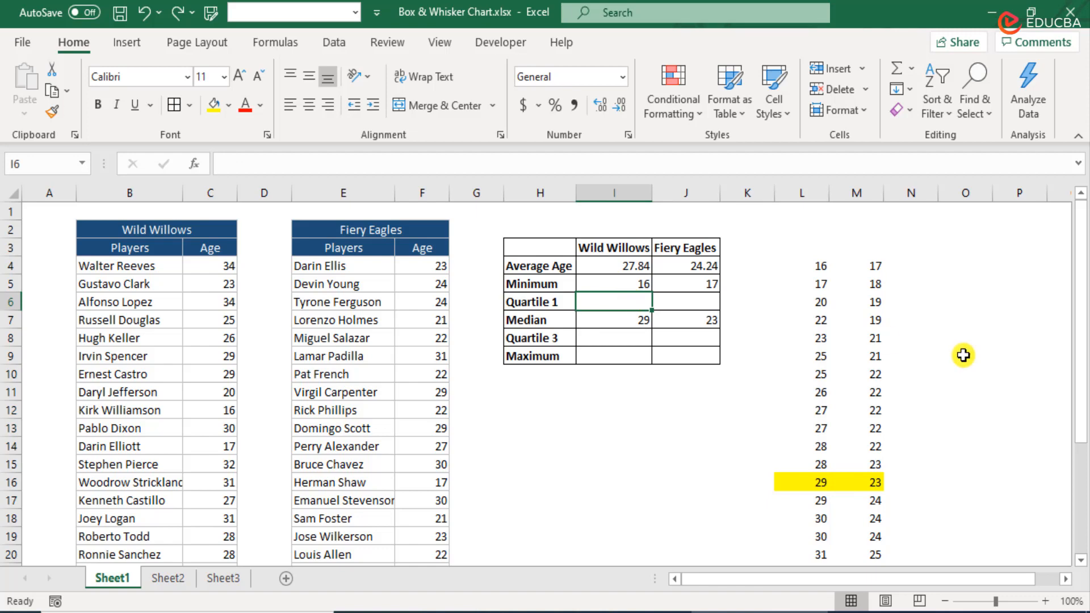
pyautogui.write('=')
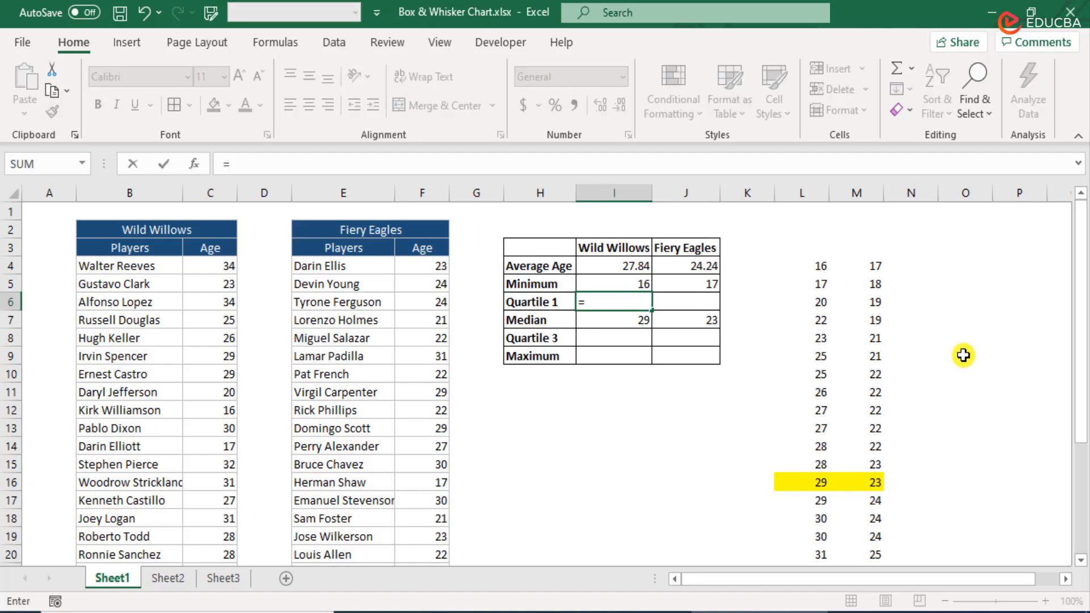
pyautogui.write('medi')
pyautogui.press('Tab')
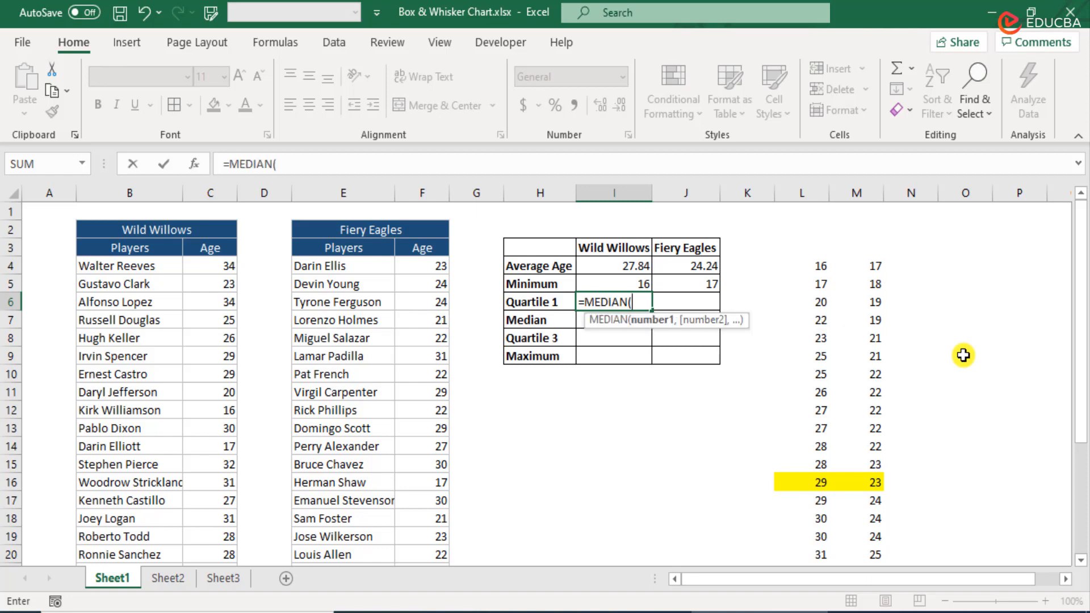
pyautogui.moveTo(805, 263); pyautogui.dragTo(826, 468)
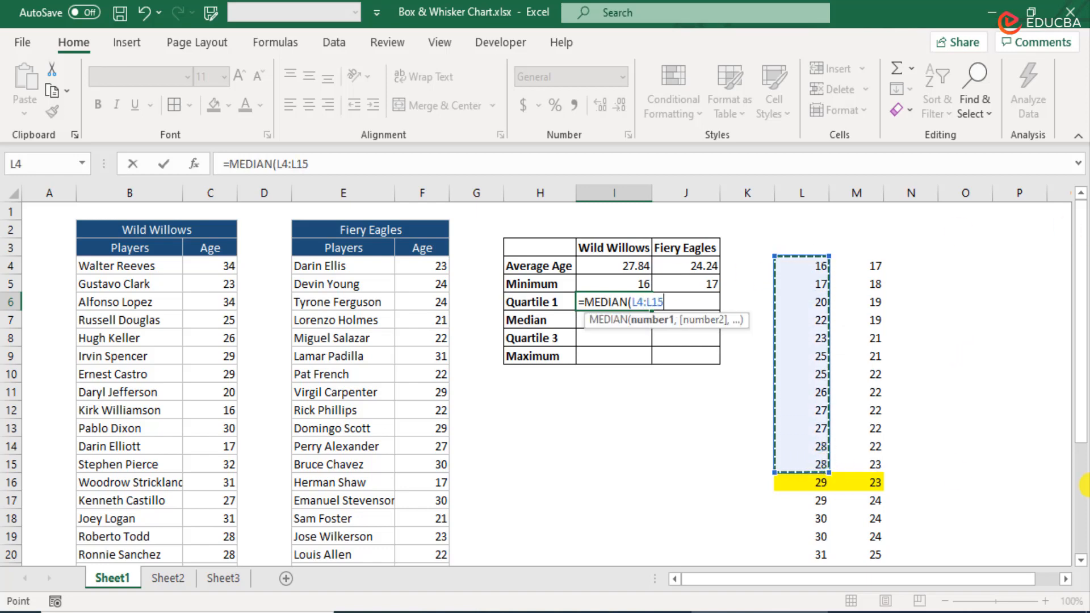
pyautogui.write(')')
pyautogui.press('Return')
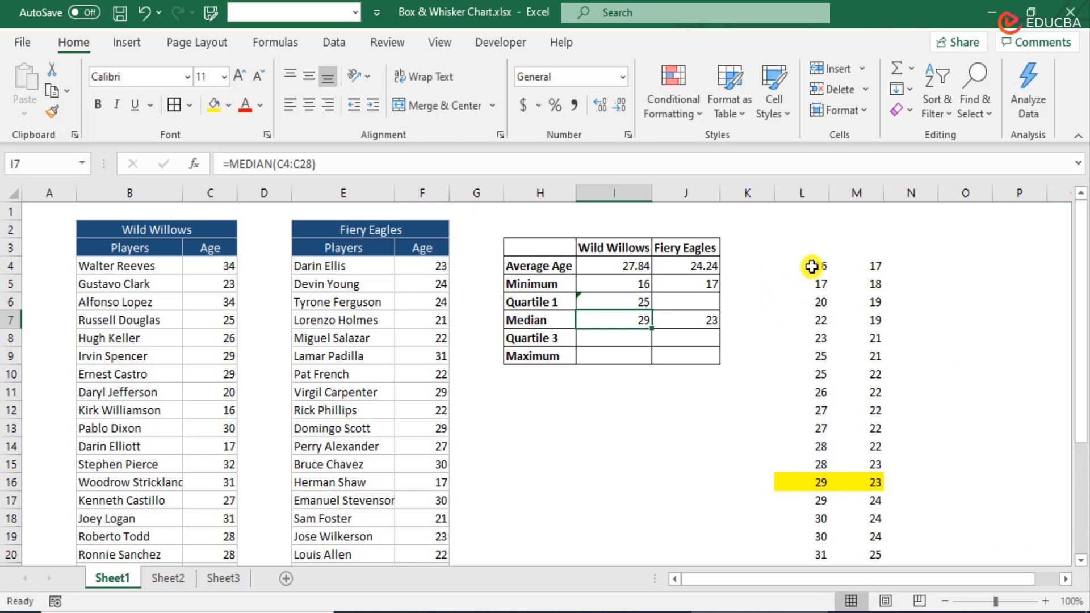
# Highlight the middle values of both lists' lower halves, L9:M10, with a yellow fill
pyautogui.moveTo(815, 266); pyautogui.dragTo(871, 373)
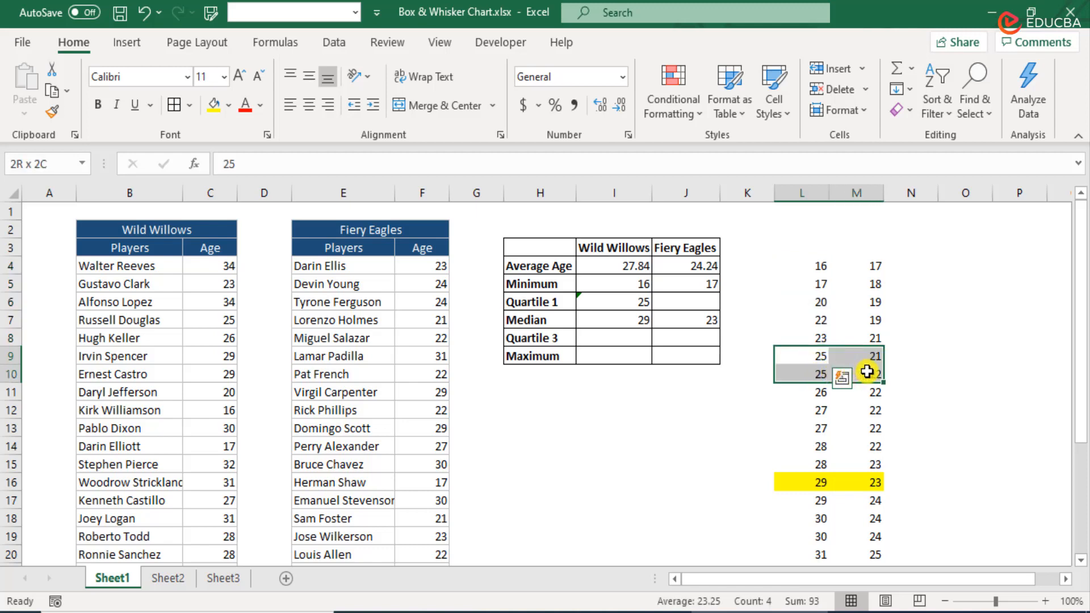
pyautogui.click(214, 106)
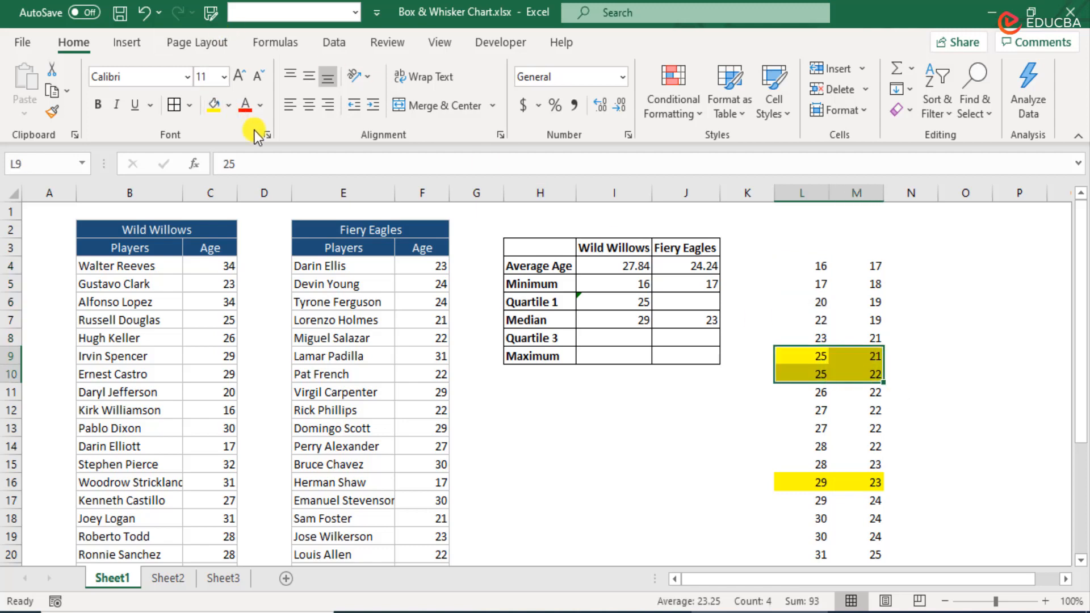
# Change the fill of the lower-half middle values in L9:M10 to light orange
pyautogui.click(231, 106)
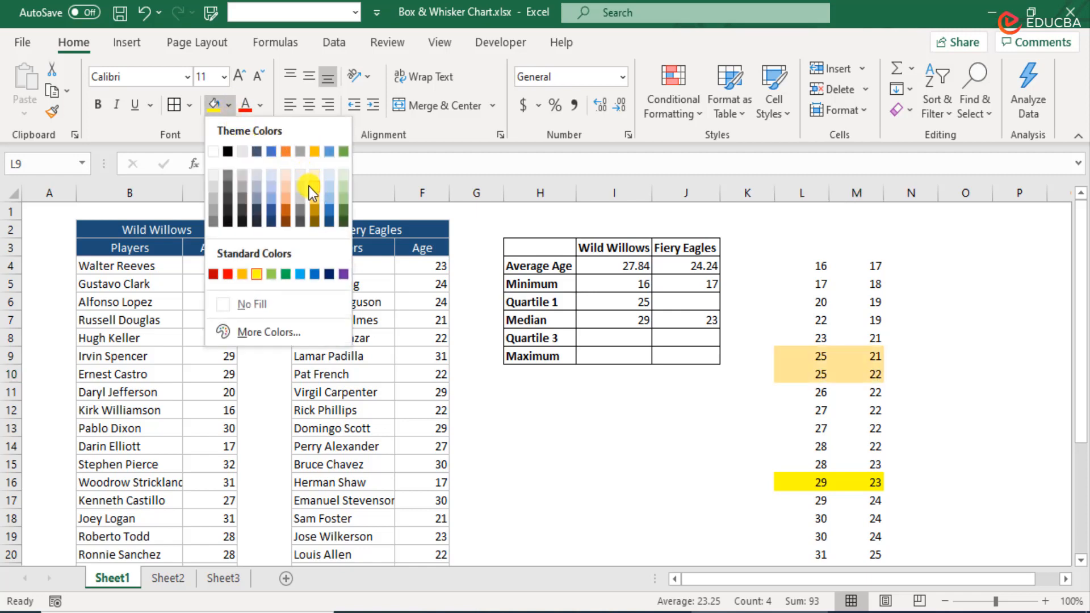
pyautogui.click(285, 185)
pyautogui.click(879, 407)
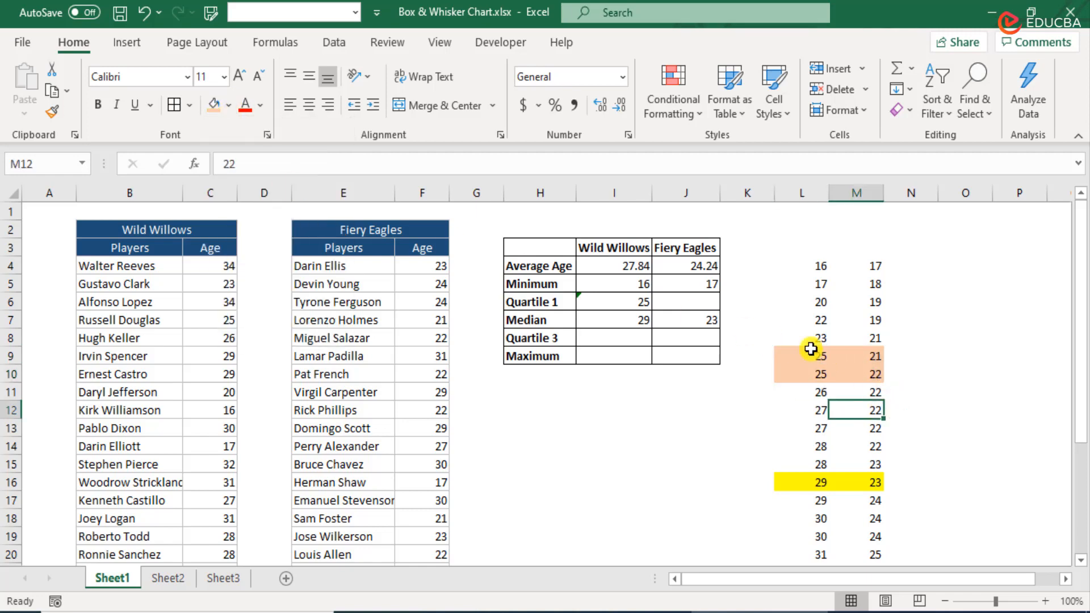
pyautogui.moveTo(802, 356); pyautogui.dragTo(815, 376)
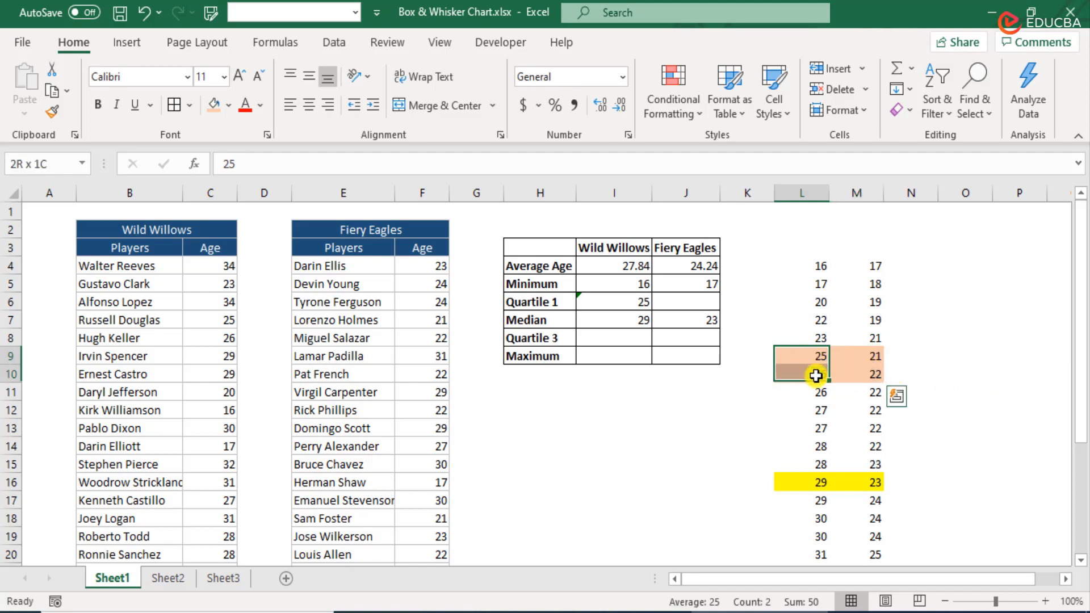
pyautogui.click(639, 302)
# Calculate the Fiery Eagles first quartile in J6 with =MEDIAN(M4:M15), using the sorted ages below the median
pyautogui.moveTo(874, 362); pyautogui.dragTo(876, 377)
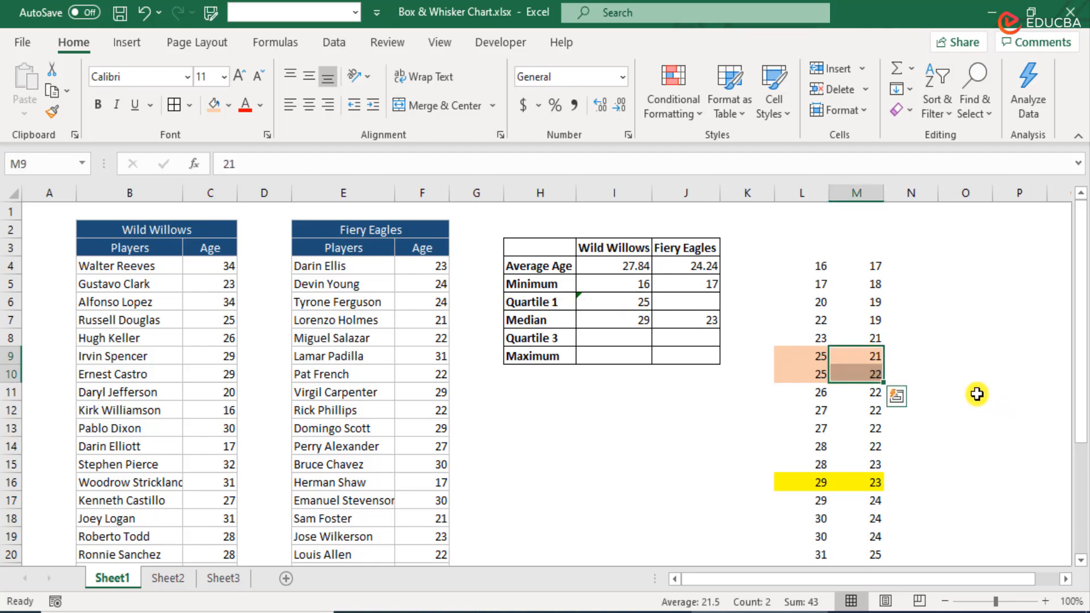
pyautogui.click(679, 300)
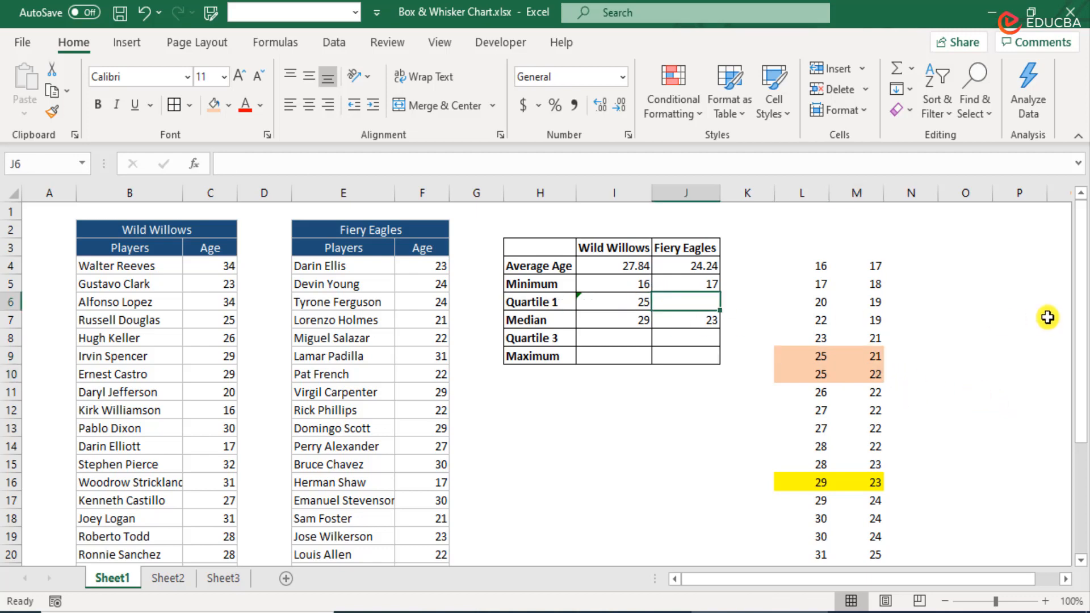
pyautogui.write('=med')
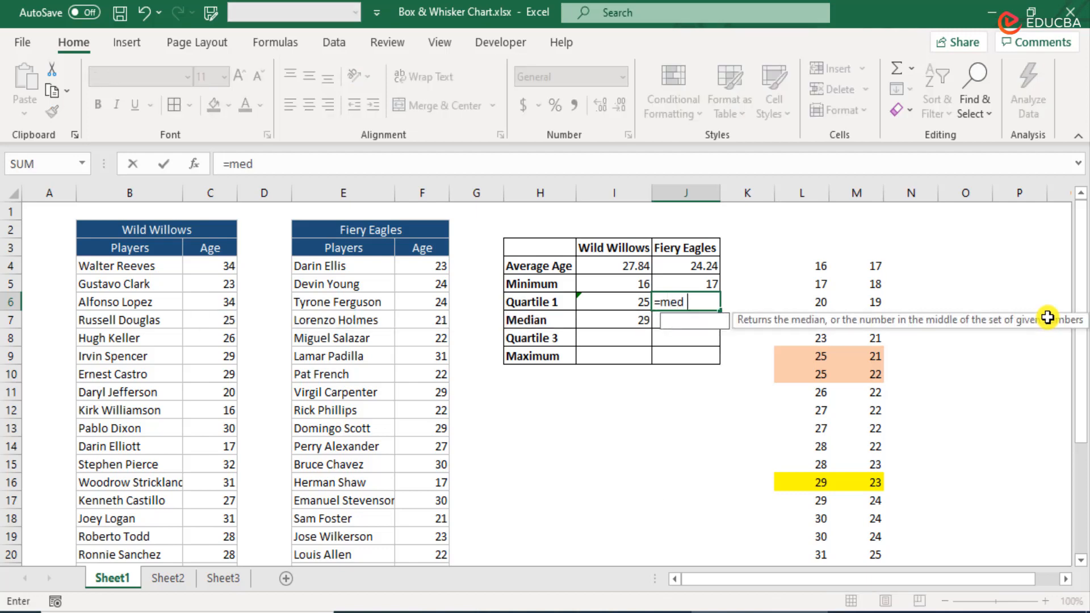
pyautogui.press('Tab')
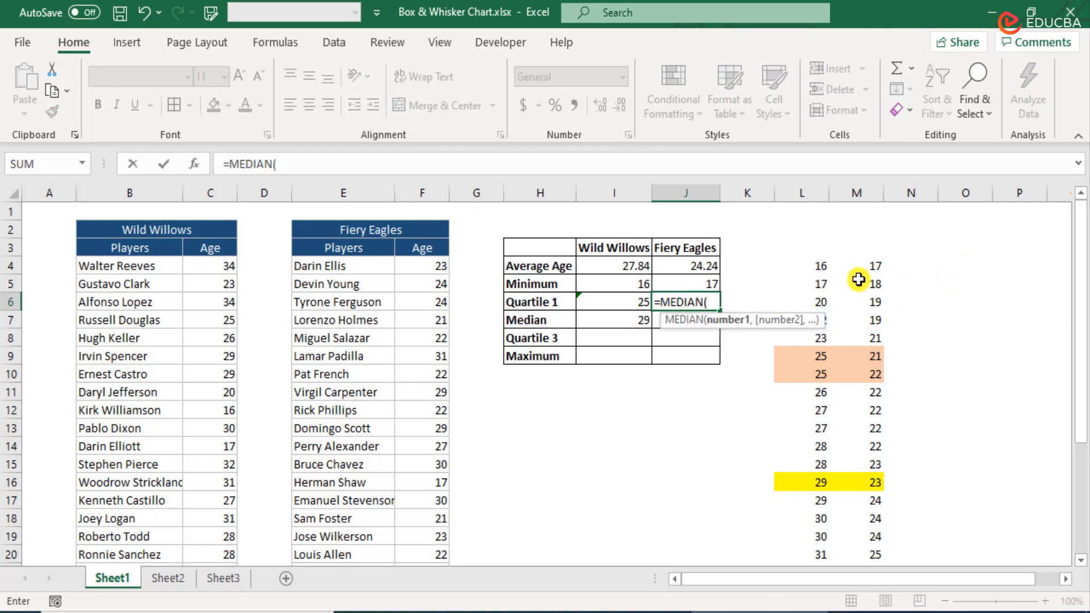
pyautogui.moveTo(869, 266); pyautogui.dragTo(865, 459)
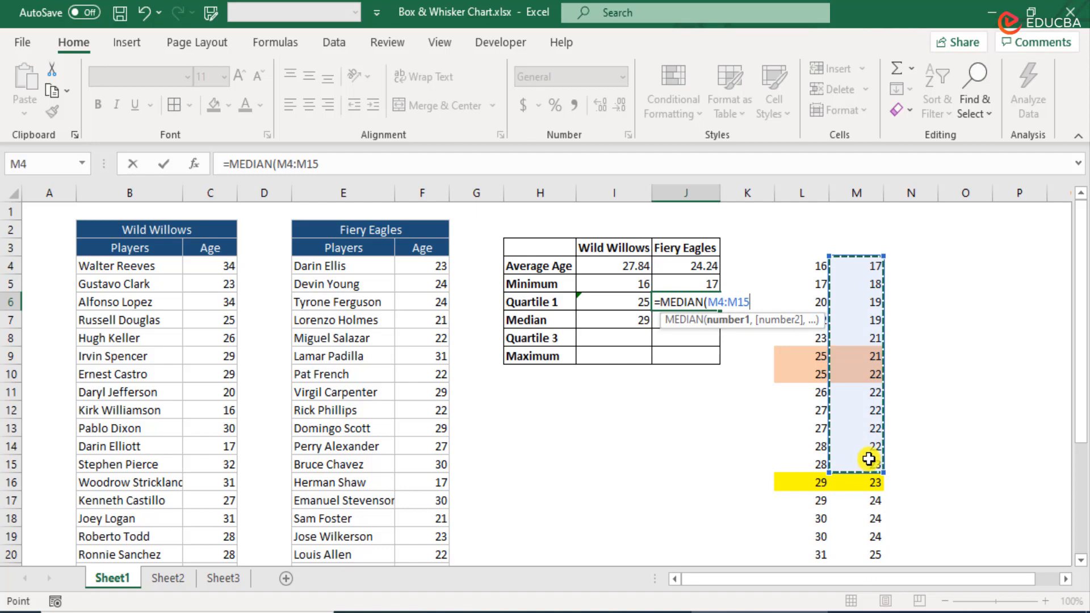
pyautogui.write(')')
pyautogui.press('Return')
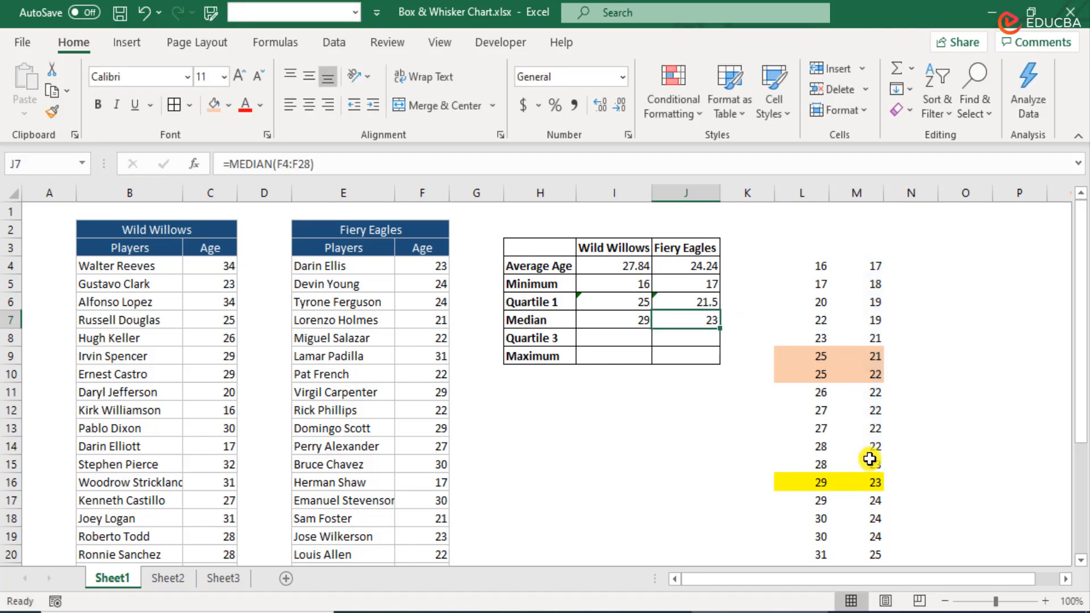
pyautogui.press('Up')
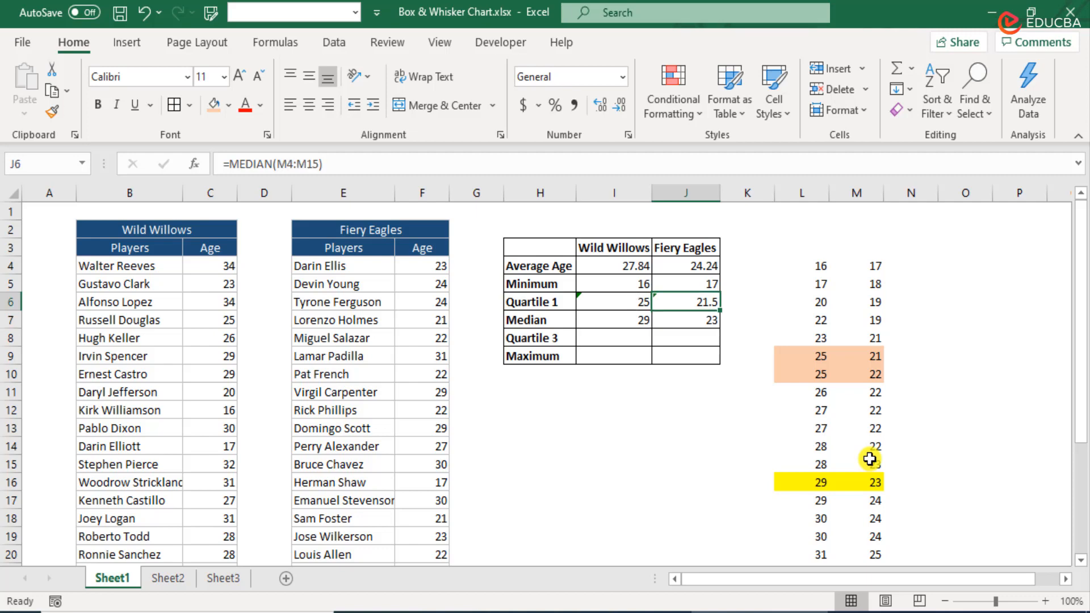
# Calculate the Wild Willows third quartile in I8 with =MEDIAN(L17:L28), using the sorted ages above the median
pyautogui.press('Down')
pyautogui.press('Down')
pyautogui.press('Left')
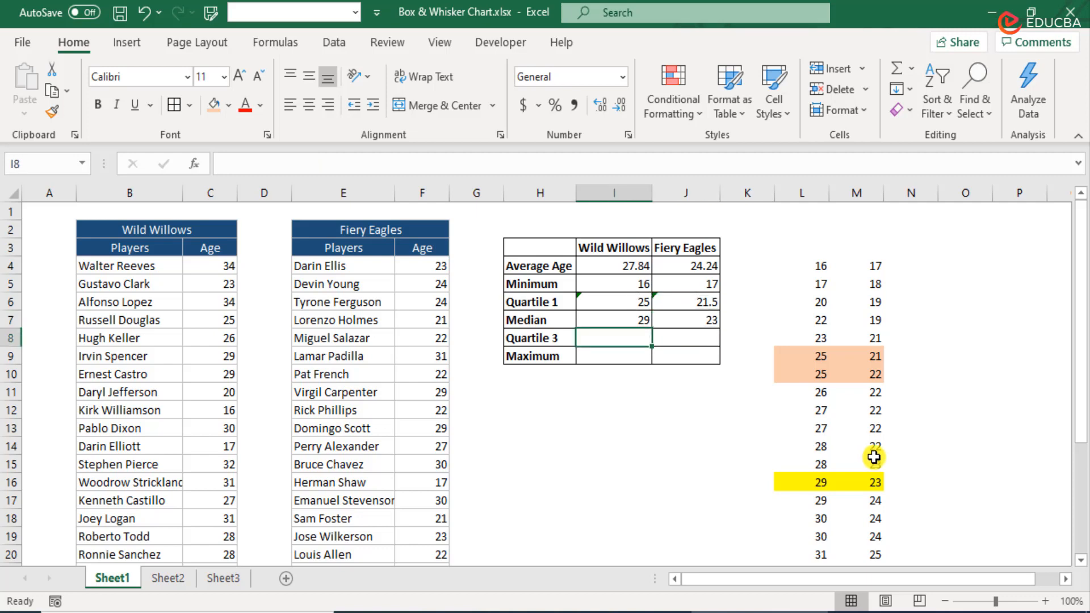
pyautogui.scroll(-3, 886, 442)
pyautogui.moveTo(818, 338); pyautogui.dragTo(823, 540)
pyautogui.scroll(3, 824, 489)
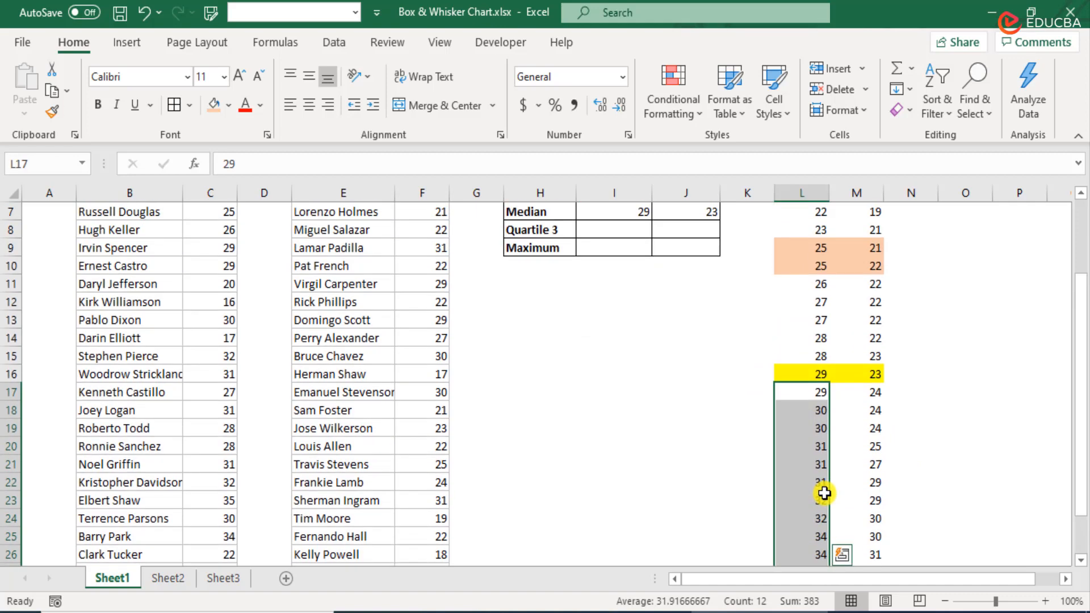
pyautogui.click(621, 340)
pyautogui.write('=')
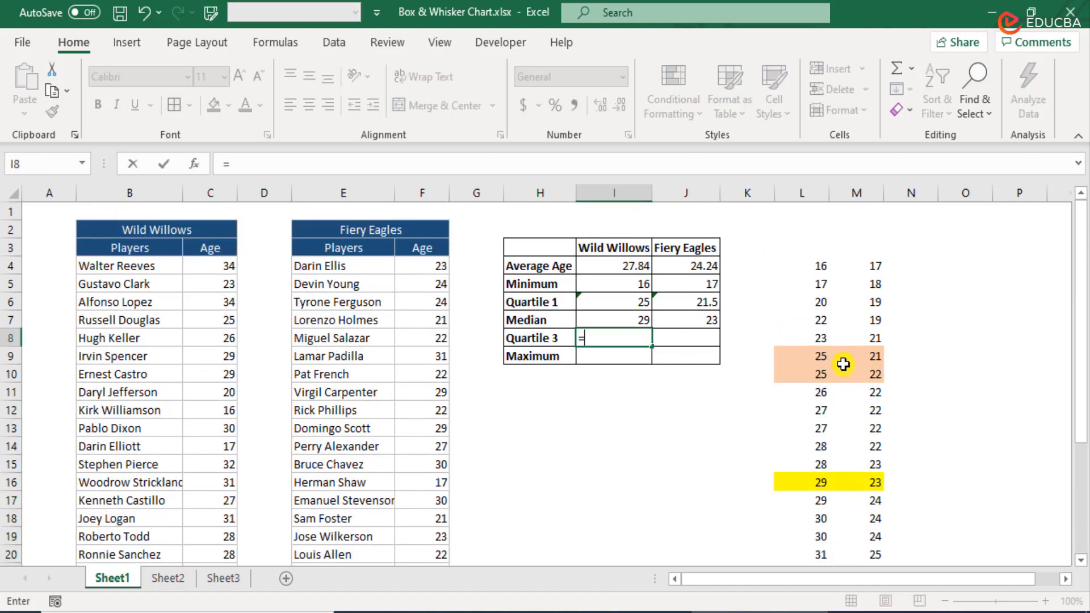
pyautogui.write('medi')
pyautogui.press('Tab')
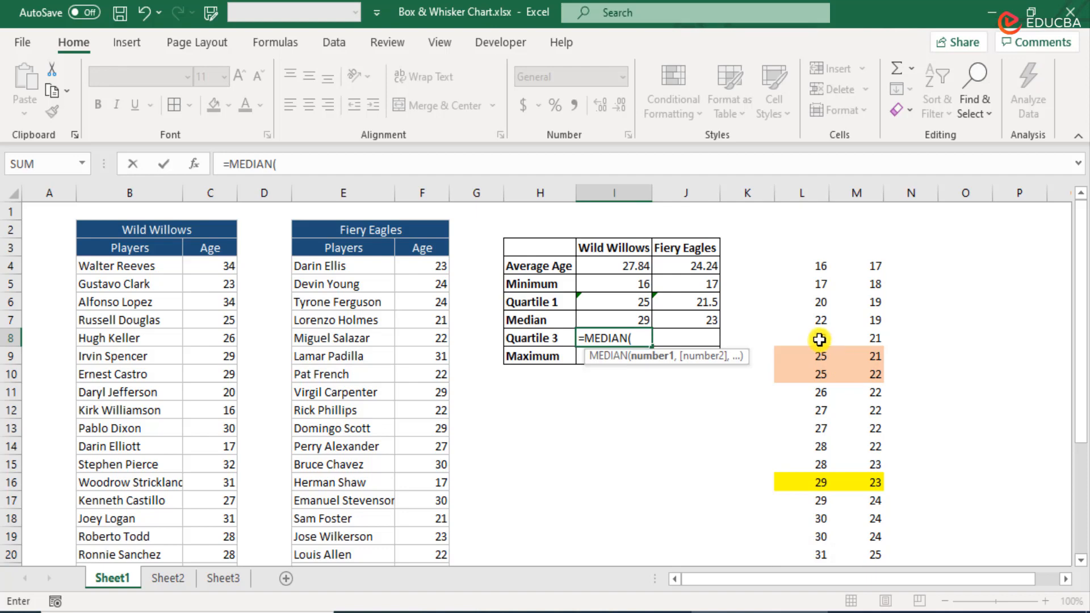
pyautogui.scroll(-3, 833, 375)
pyautogui.moveTo(816, 339); pyautogui.dragTo(821, 533)
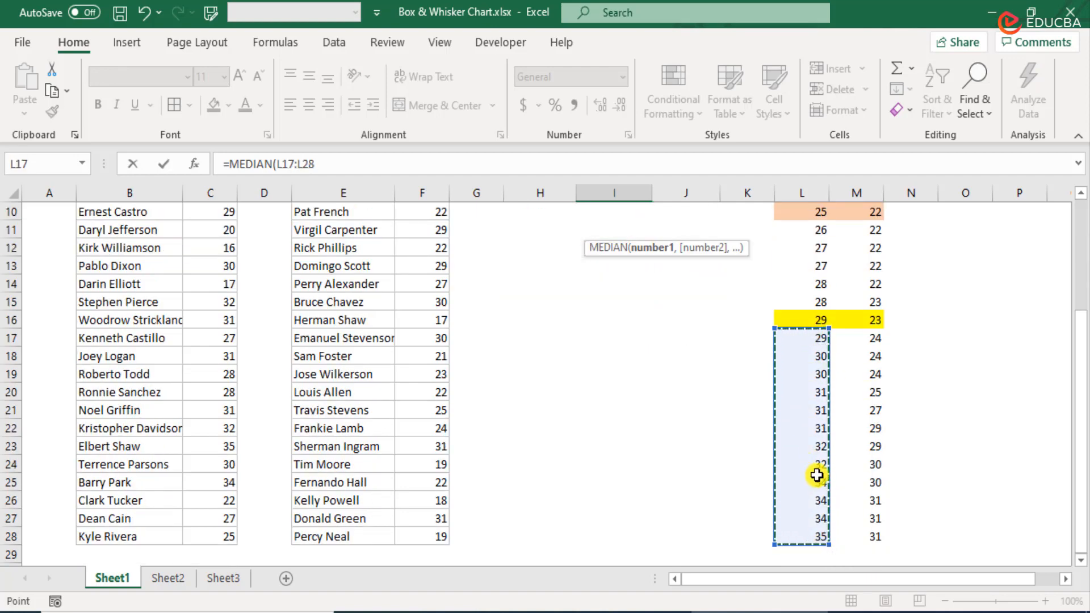
pyautogui.press('Return')
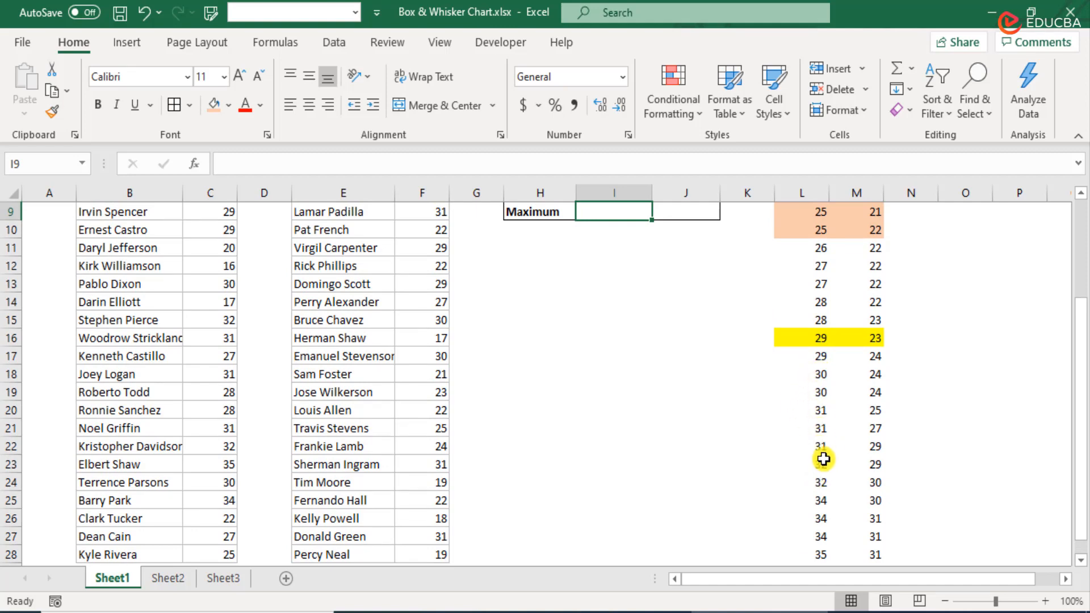
# Highlight the middle values of both lists' upper halves, L22:M23, with the same light orange fill
pyautogui.moveTo(822, 447); pyautogui.dragTo(863, 460)
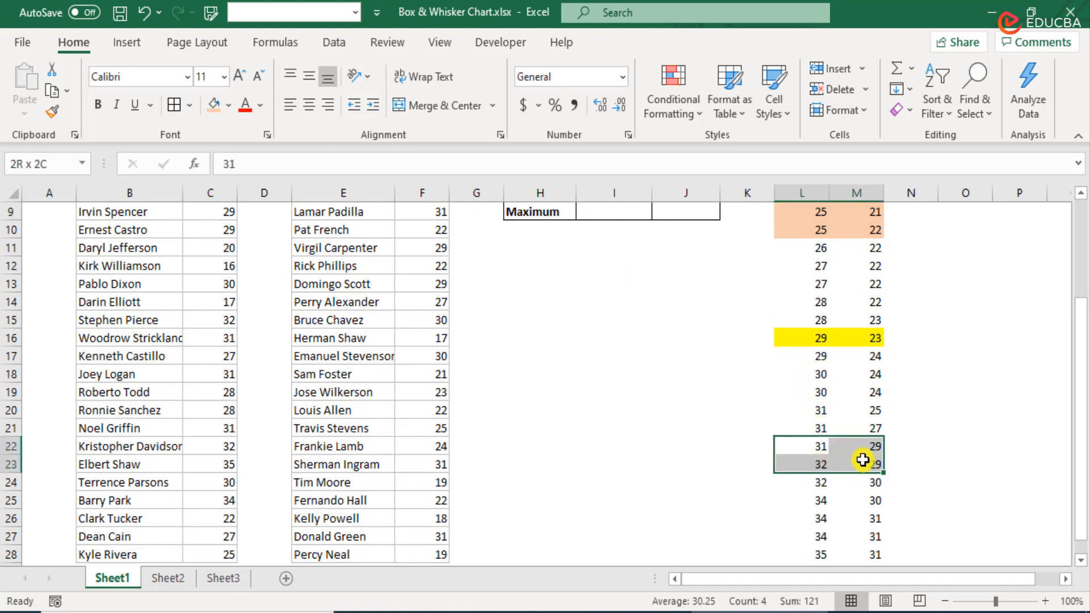
pyautogui.click(220, 107)
pyautogui.click(606, 435)
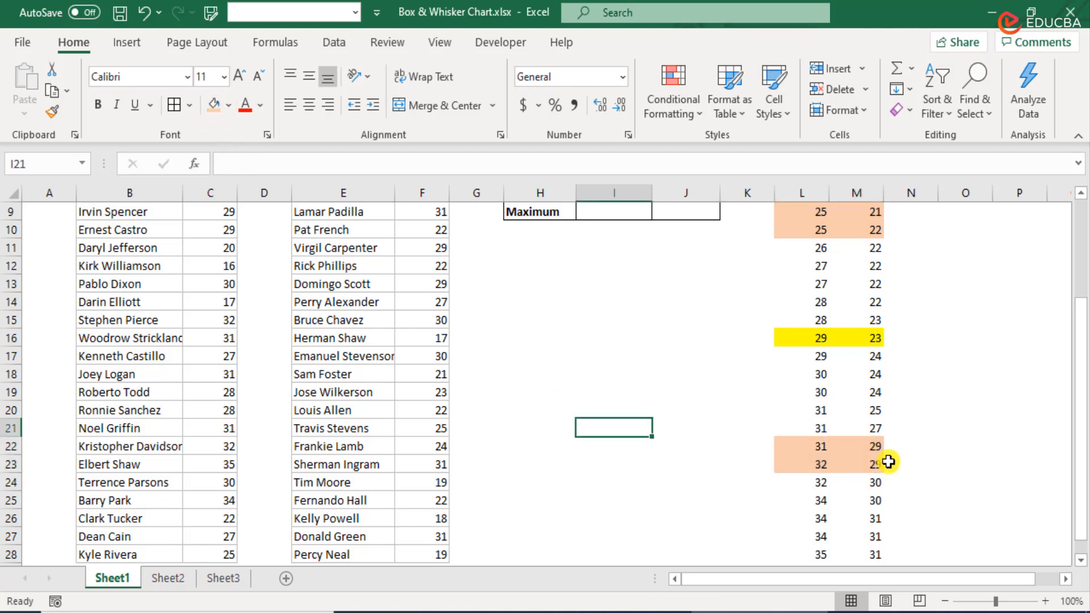
pyautogui.click(822, 454)
pyautogui.moveTo(822, 455)
pyautogui.mouseDown()
pyautogui.moveTo(822, 466)
pyautogui.moveTo(840, 458)
pyautogui.mouseUp()
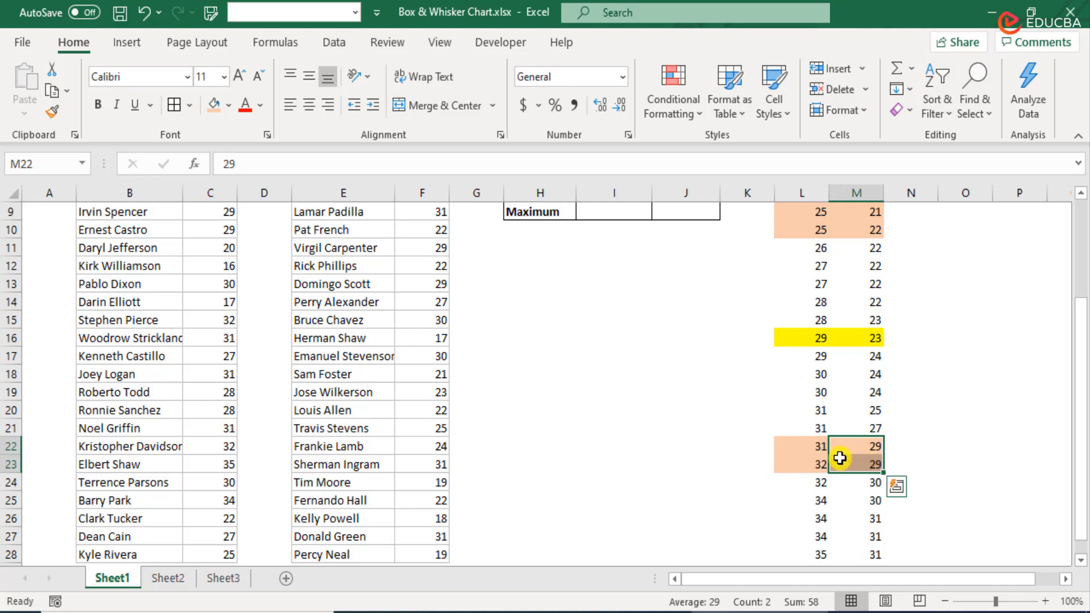
# Calculate the Fiery Eagles third quartile in J8 with =MEDIAN(M17:M28), using the sorted ages above the median
pyautogui.scroll(3, 840, 459)
pyautogui.click(684, 338)
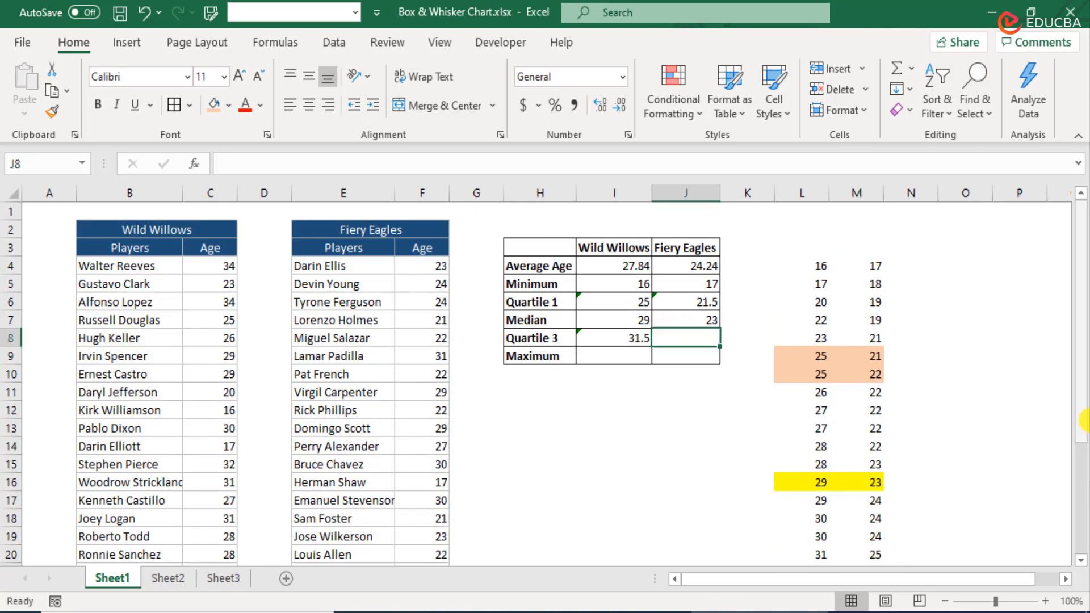
pyautogui.write('=me')
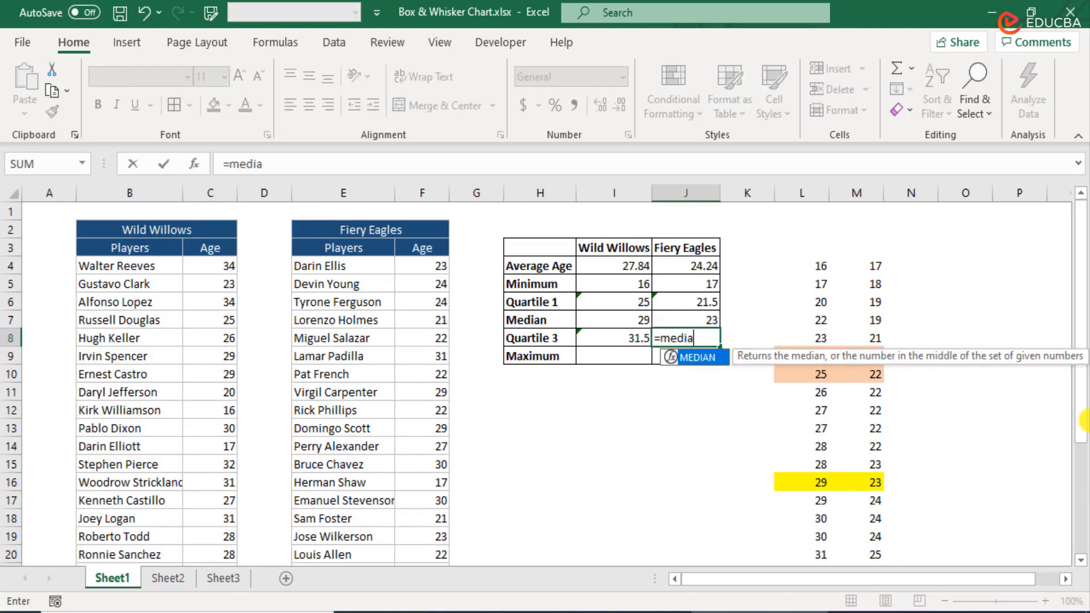
pyautogui.write('dia')
pyautogui.press('Tab')
pyautogui.scroll(-4, 875, 284)
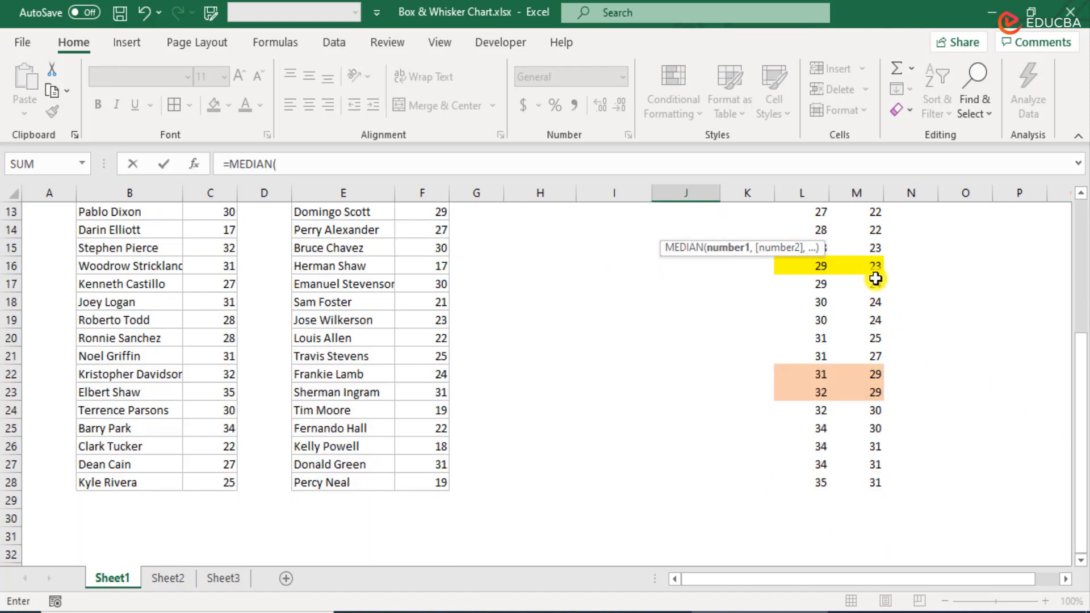
pyautogui.moveTo(875, 278); pyautogui.dragTo(887, 479)
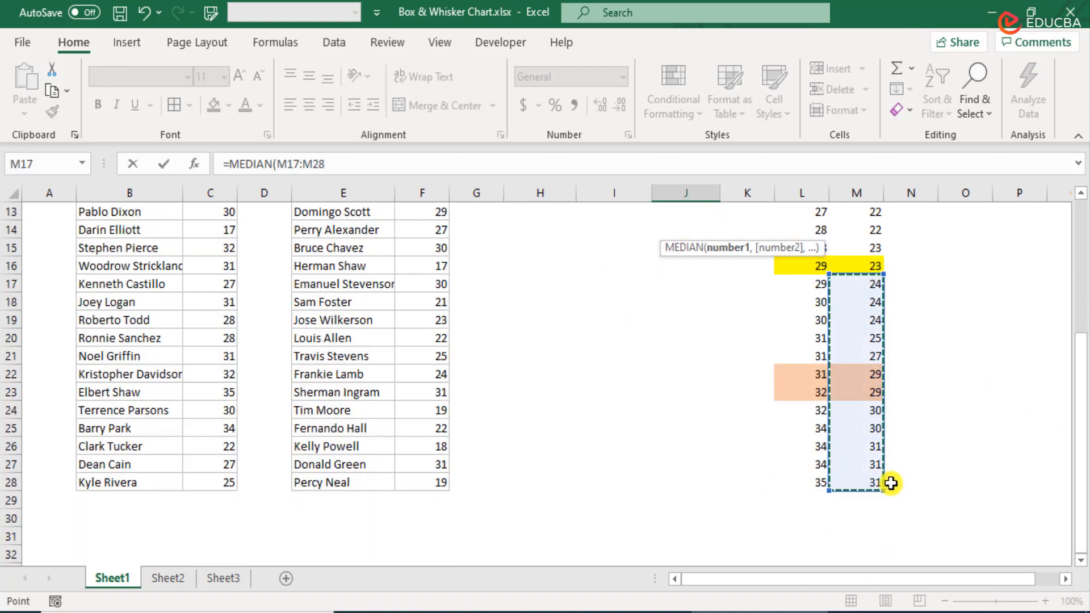
pyautogui.write(')')
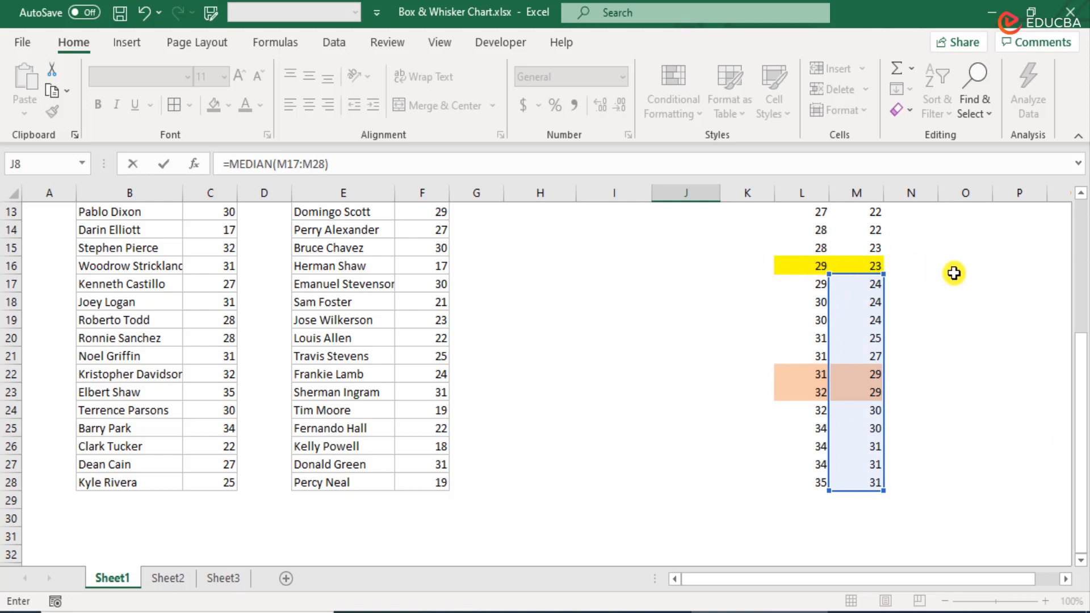
pyautogui.press('Return')
pyautogui.scroll(-1, 825, 278)
pyautogui.scroll(4, 803, 297)
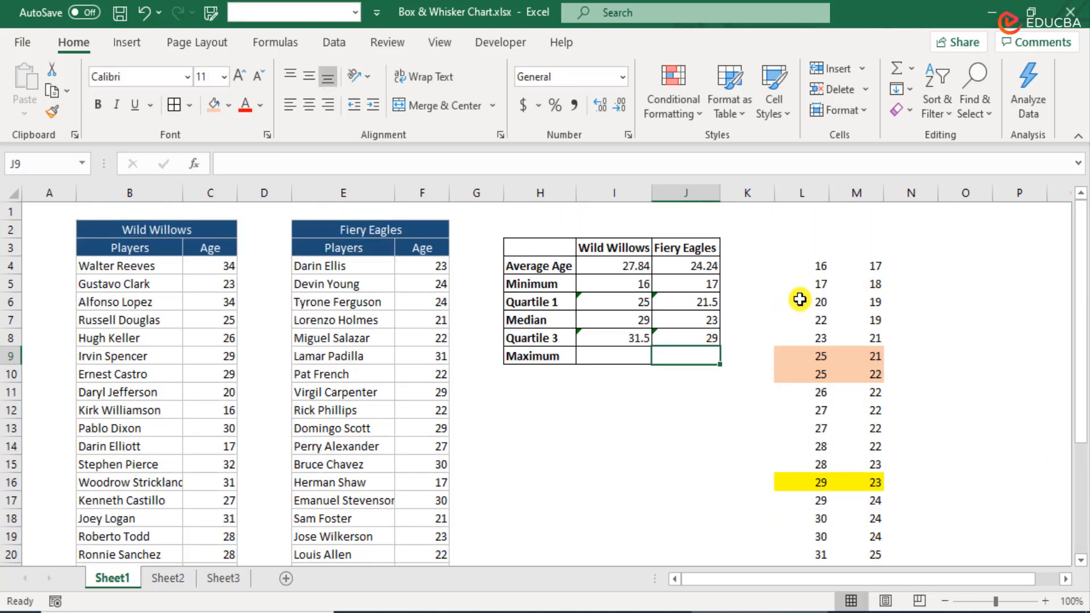
pyautogui.moveTo(585, 339); pyautogui.dragTo(701, 338)
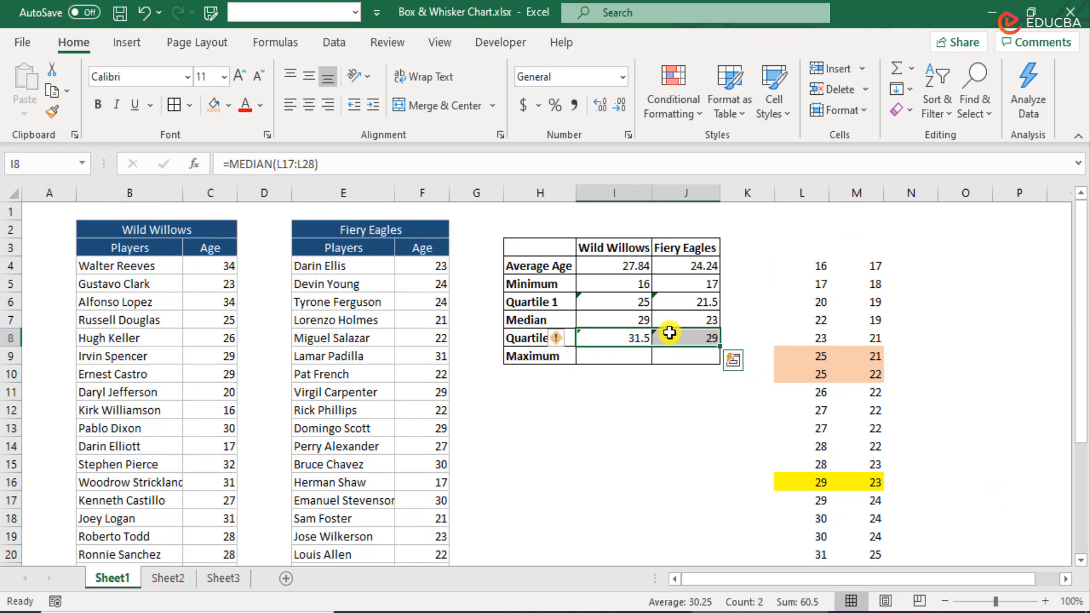
pyautogui.moveTo(612, 304); pyautogui.dragTo(682, 306)
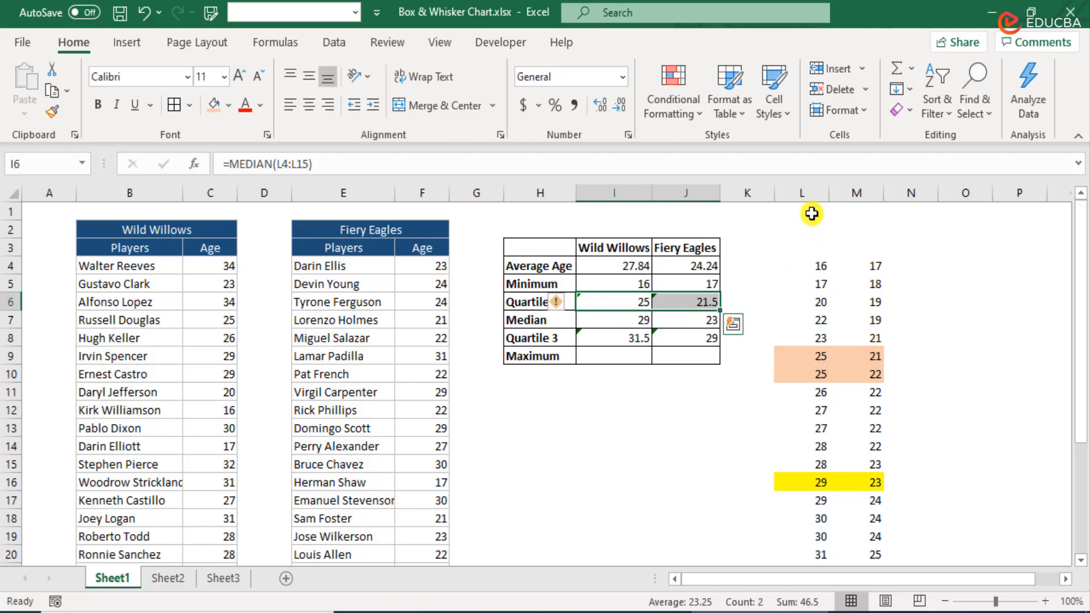
# Insert two blank columns before column L, between the summary table and the sorted age lists
pyautogui.click(801, 193)
pyautogui.rightClick(801, 194)
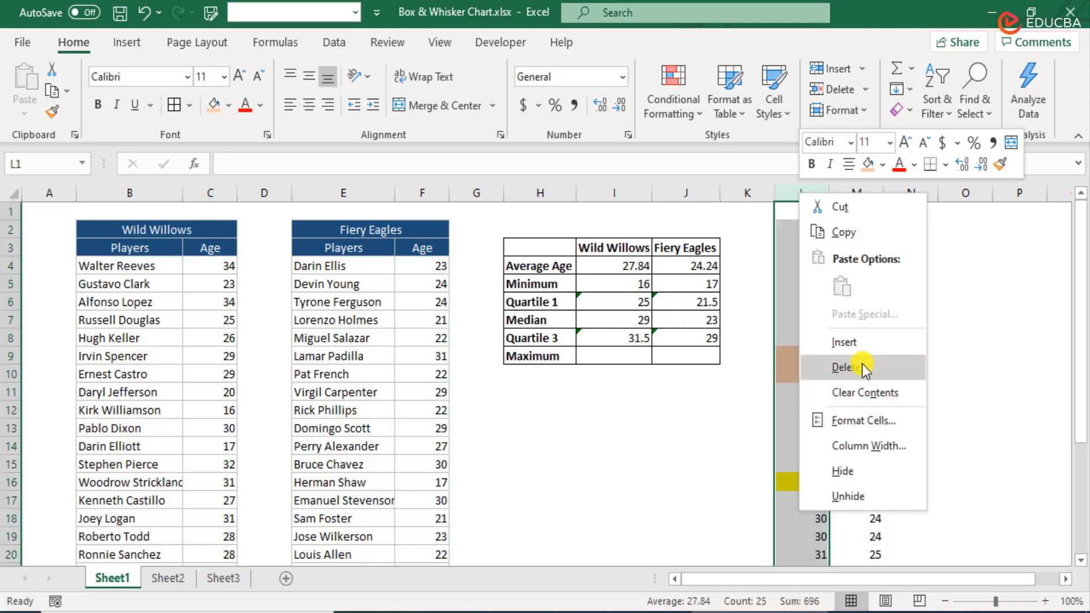
pyautogui.click(861, 343)
pyautogui.rightClick(802, 195)
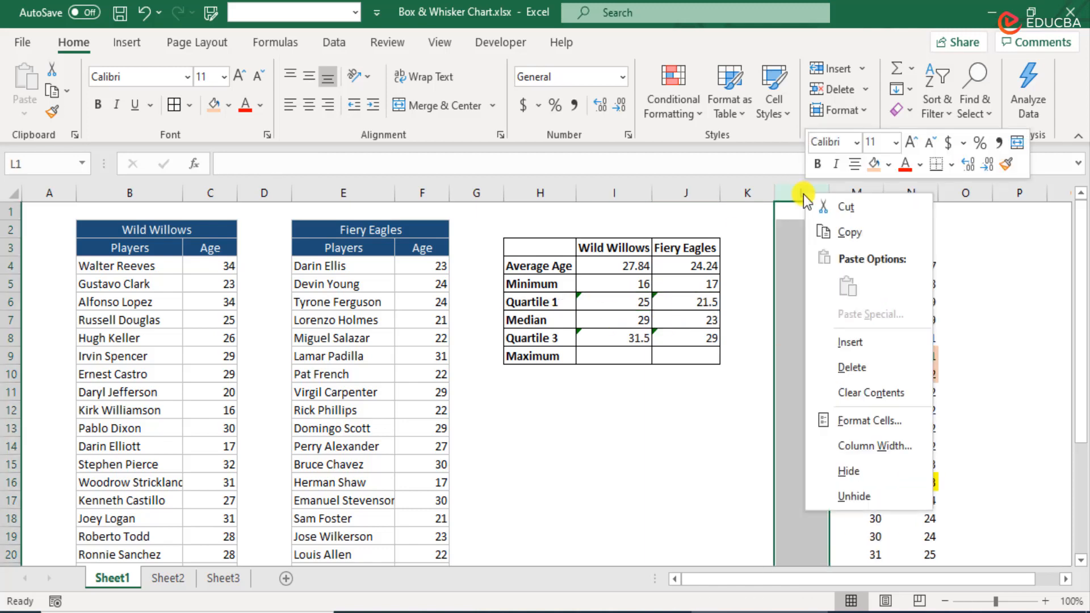
pyautogui.click(880, 342)
pyautogui.click(768, 304)
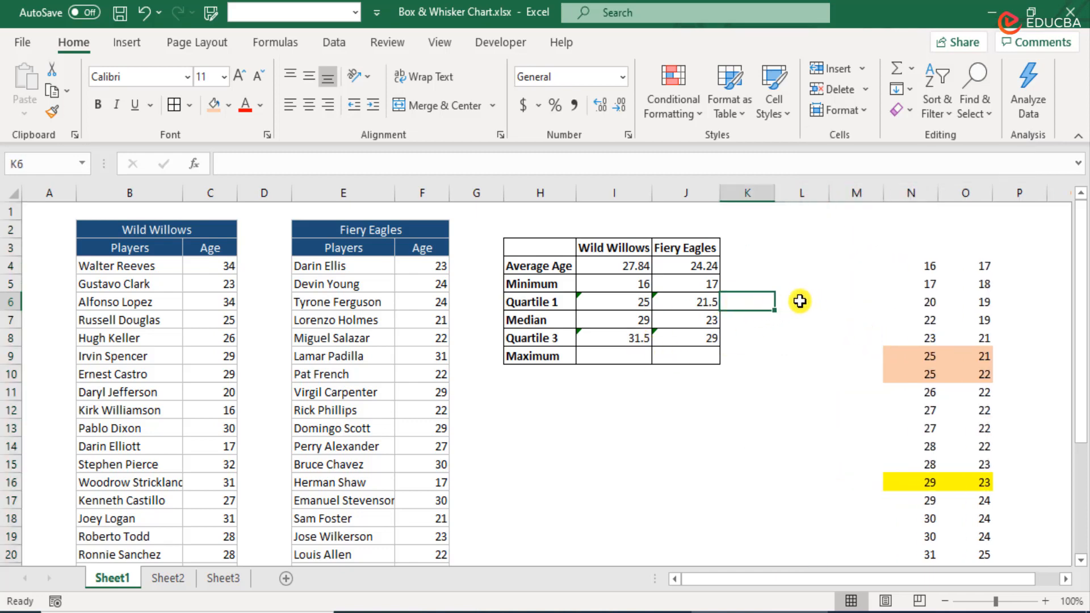
# Enter the heading "using Quartile function" in H11, below the summary table
pyautogui.press('Left')
pyautogui.press('Left')
pyautogui.press('Left')
pyautogui.press('Down')
pyautogui.press('Down')
pyautogui.press('Down')
pyautogui.press('Down')
pyautogui.press('Down')
pyautogui.write('usin')
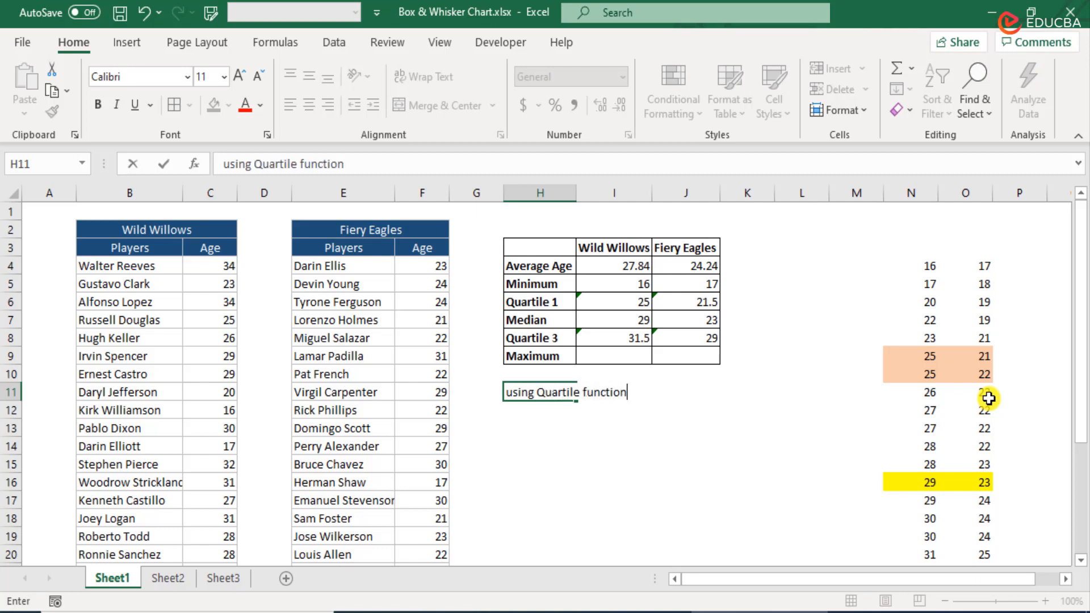
pyautogui.press('Return')
# Copy the Quartile 1, Median and Quartile 3 rows, H6:J8, to H12 under the new heading
pyautogui.press('Up')
pyautogui.press('Up')
pyautogui.press('Up')
pyautogui.press('Up')
pyautogui.press('Up')
pyautogui.press('Up')
pyautogui.press('Up')
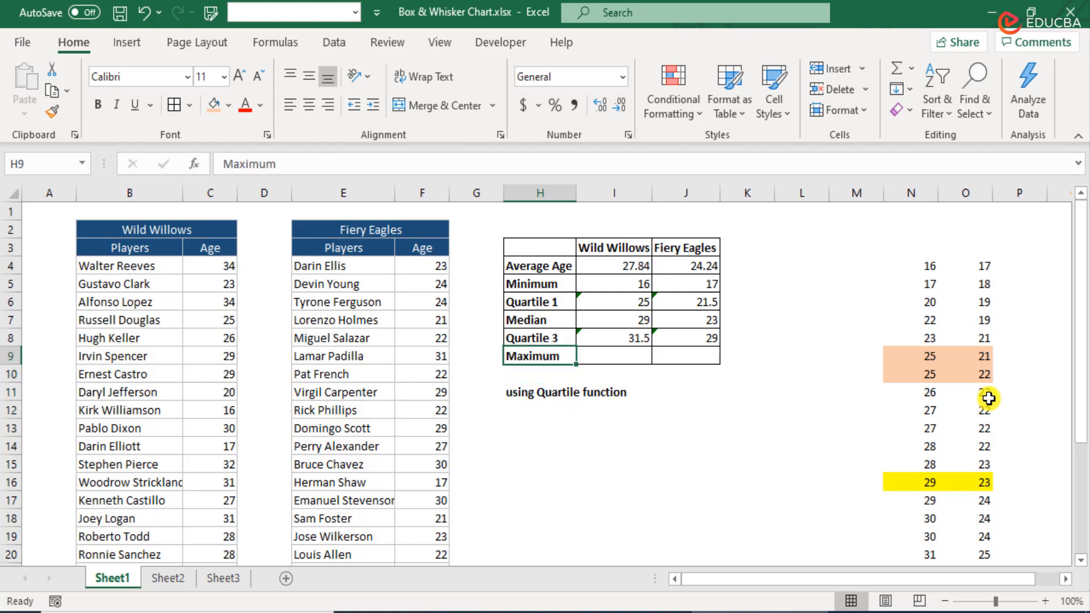
pyautogui.press('Down')
pyautogui.hotkey('shift', 'Down')
pyautogui.hotkey('shift', 'Down')
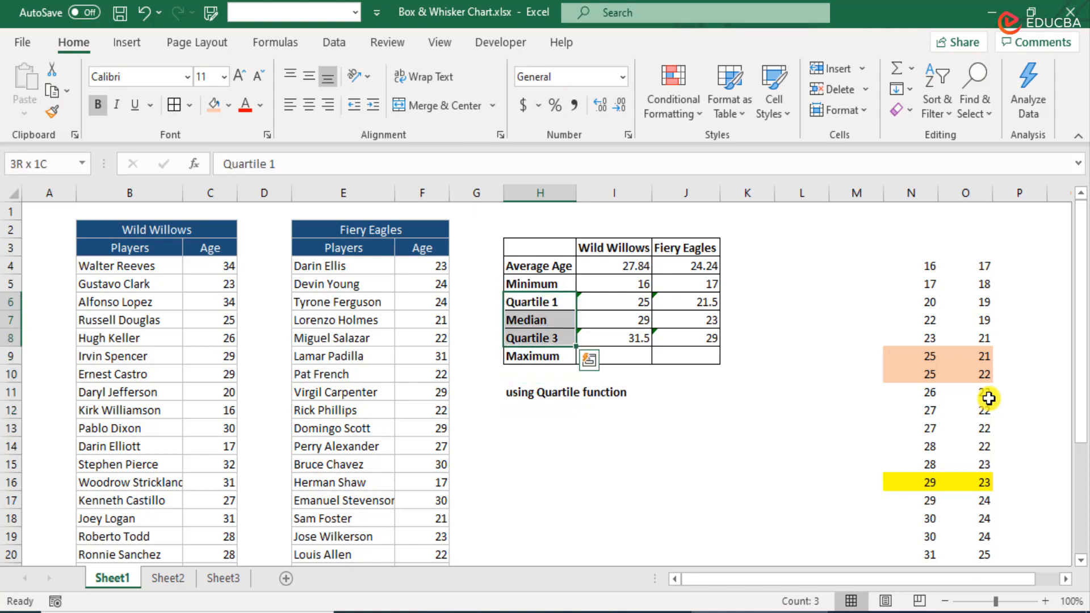
pyautogui.hotkey('shift', 'Right')
pyautogui.hotkey('shift', 'Right')
pyautogui.hotkey('ctrl', 'c')
pyautogui.press('Down')
pyautogui.press('Down')
pyautogui.press('Down')
pyautogui.press('Down')
pyautogui.press('Down')
pyautogui.press('Down')
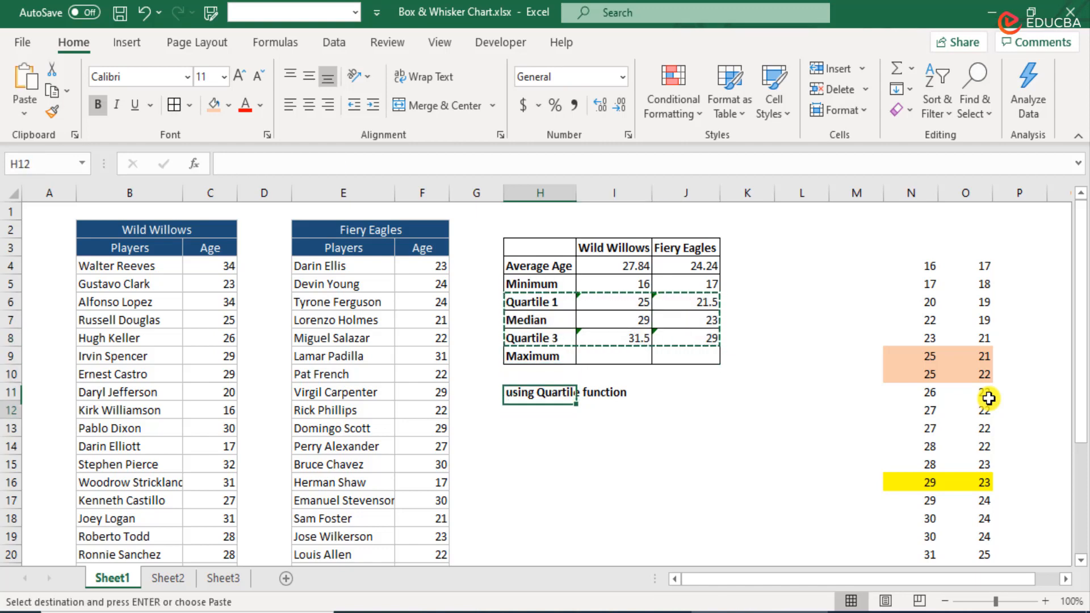
pyautogui.hotkey('ctrl', 'v')
# Clear the copied formulas from I12:J14, keeping the row labels and borders under the "using Quartile function" heading
pyautogui.press('Right')
pyautogui.hotkey('shift', 'Down')
pyautogui.hotkey('shift', 'Down')
pyautogui.hotkey('shift', 'Right')
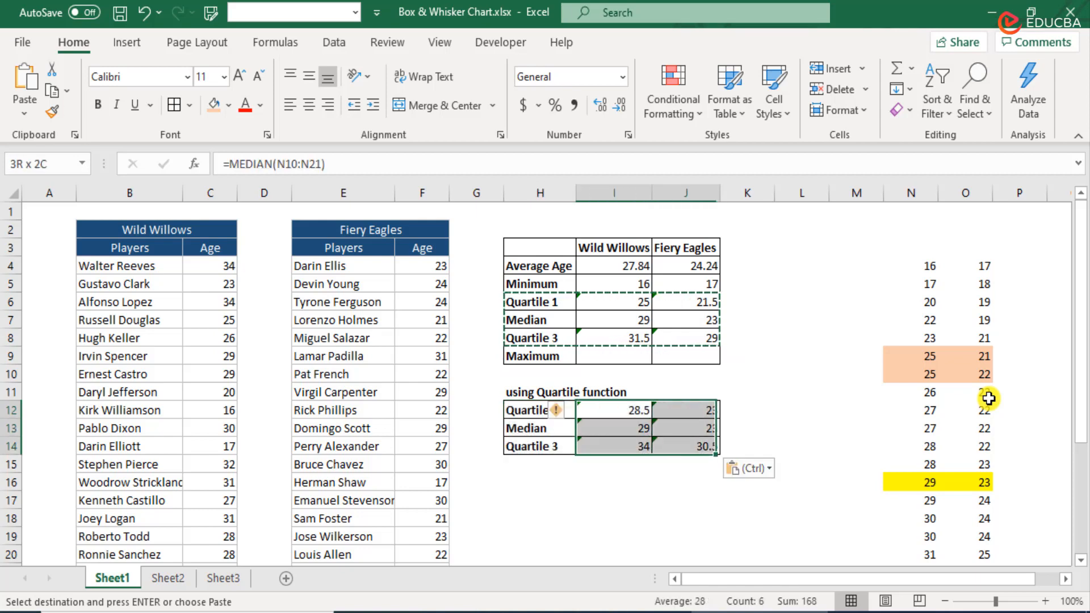
pyautogui.press('Delete')
pyautogui.hotkey('shift', 'Left')
pyautogui.hotkey('shift', 'Up')
pyautogui.hotkey('shift', 'Up')
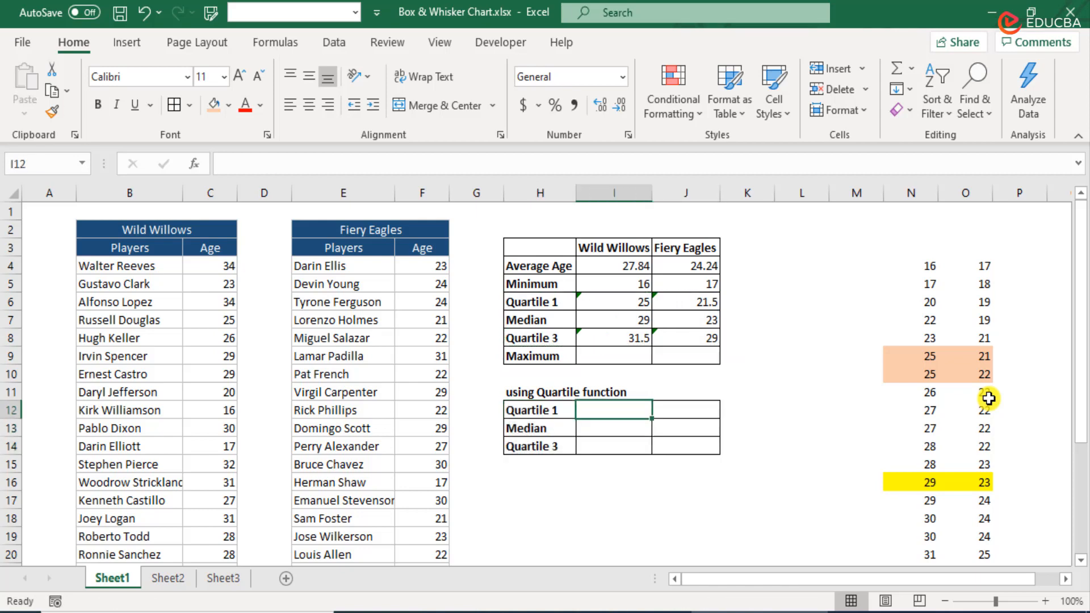
# Calculate the Wild Willows first quartile in I12 with =QUARTILE.EXC(C4:C28,1)
pyautogui.write('=qua')
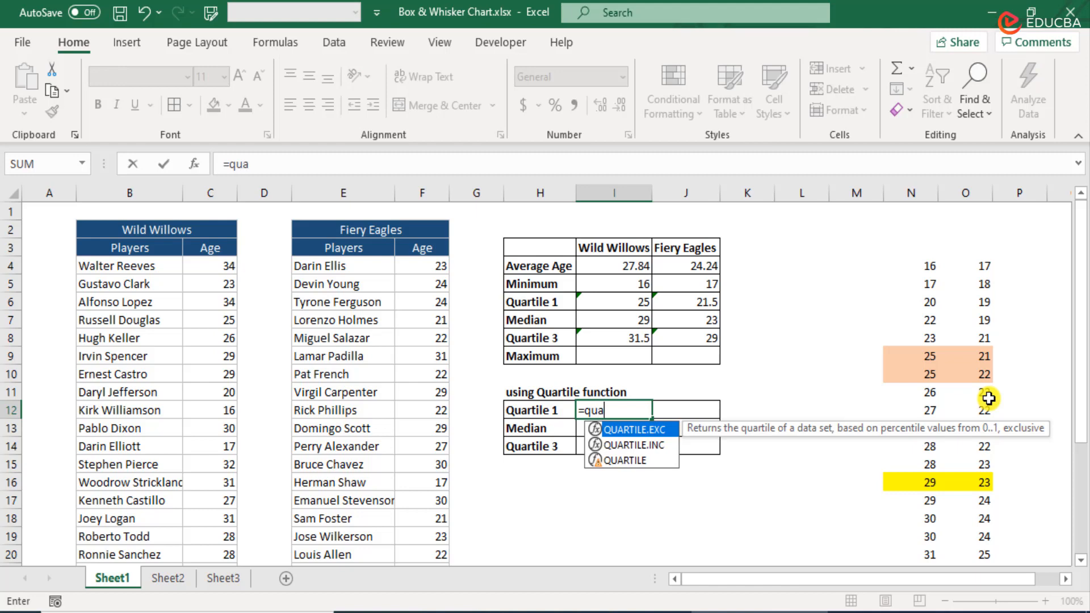
pyautogui.press('Tab')
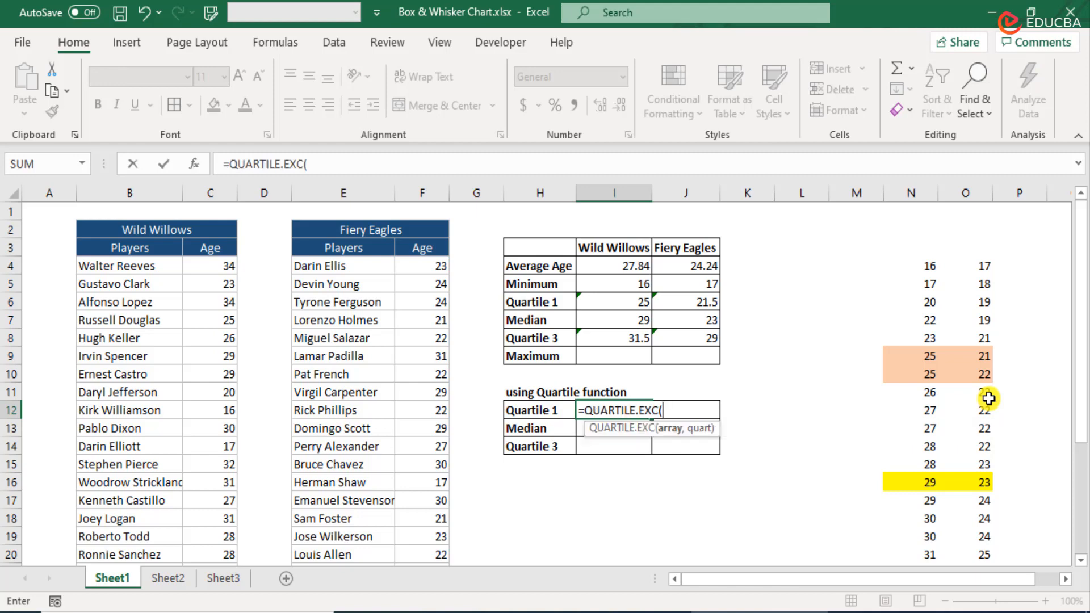
pyautogui.click(211, 266)
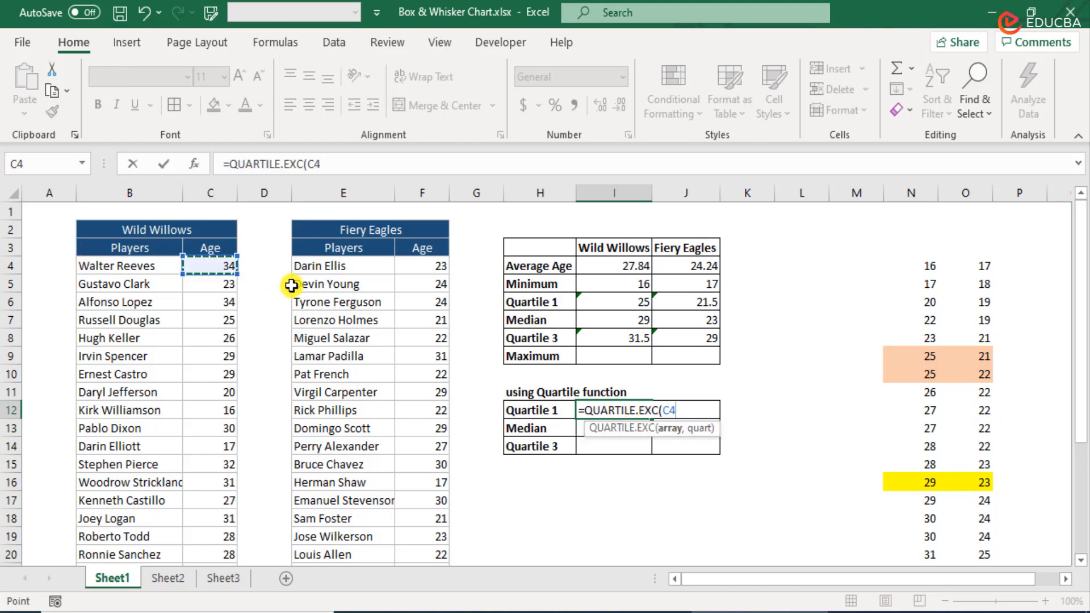
pyautogui.hotkey('ctrl', 'shift', 'Down')
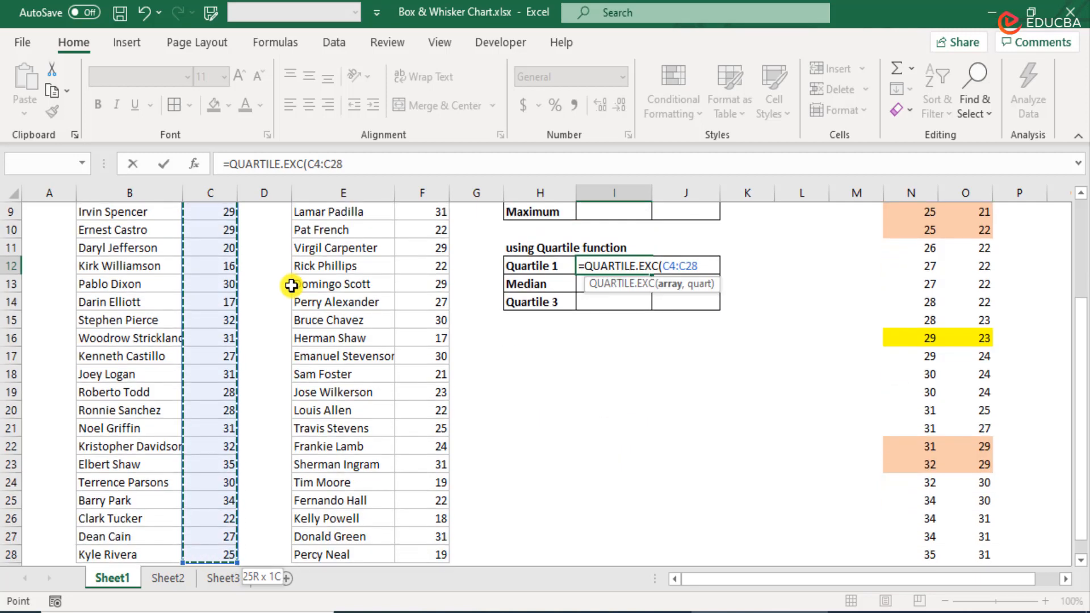
pyautogui.write(',')
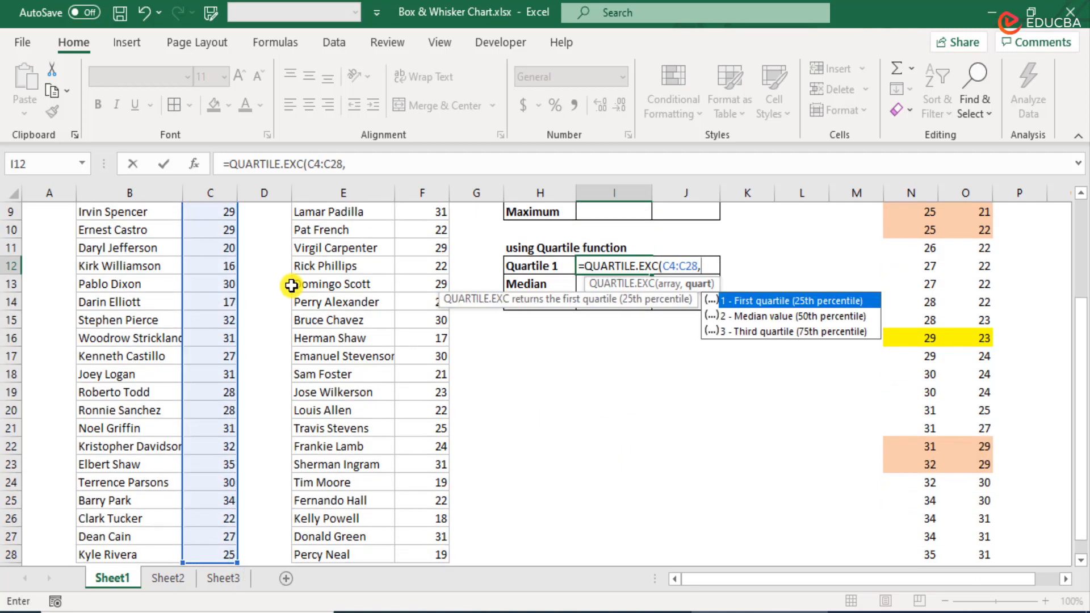
pyautogui.write('1')
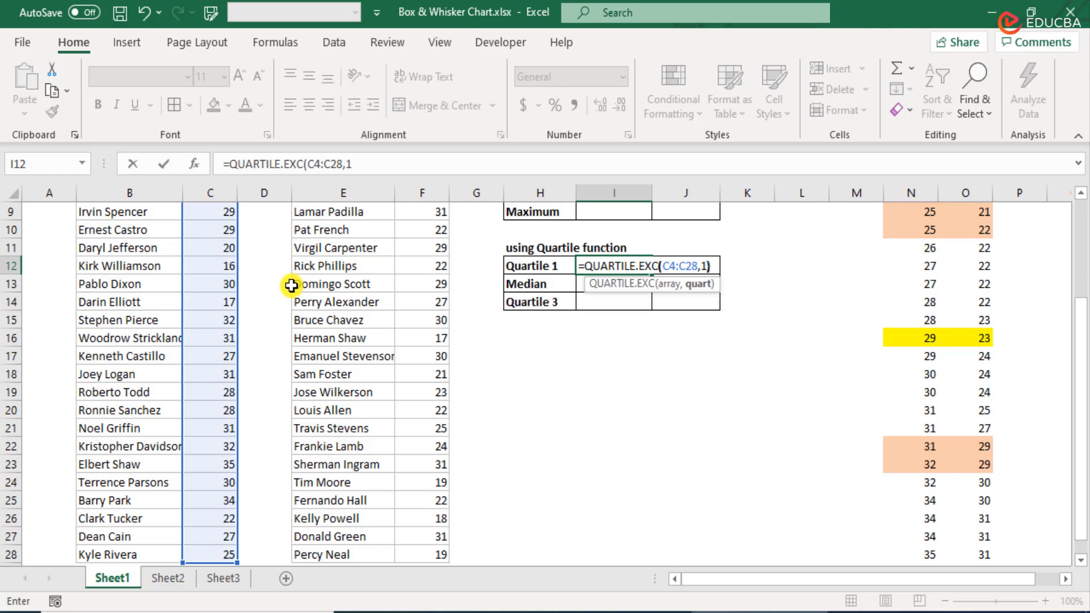
pyautogui.write(')')
pyautogui.press('Return')
# Calculate the Fiery Eagles first quartile in J12 with =QUARTILE.EXC(F4:F28,1)
pyautogui.press('Up')
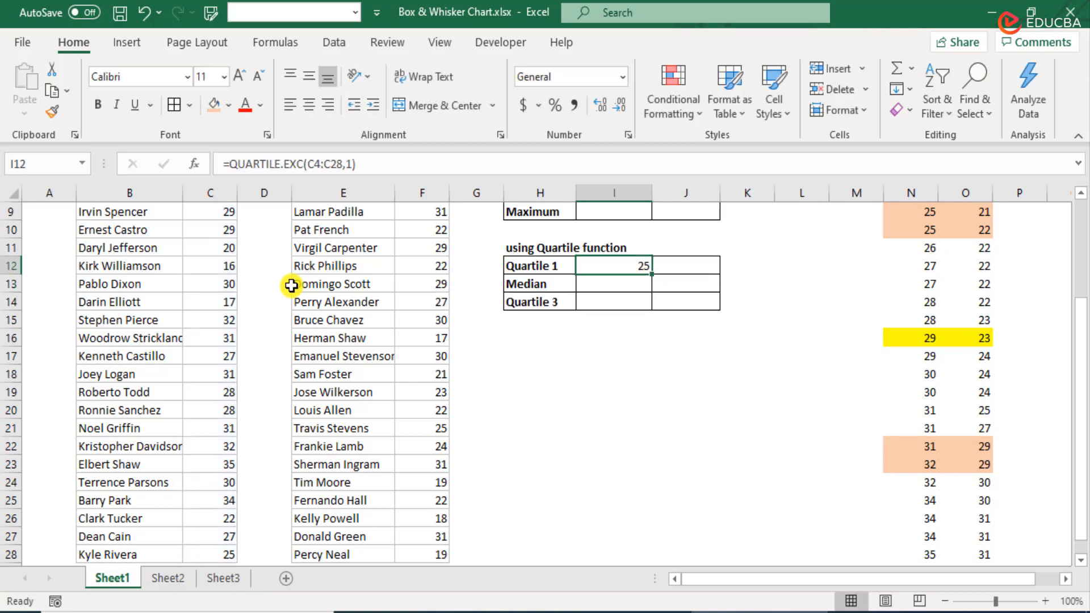
pyautogui.press('Right')
pyautogui.write('=')
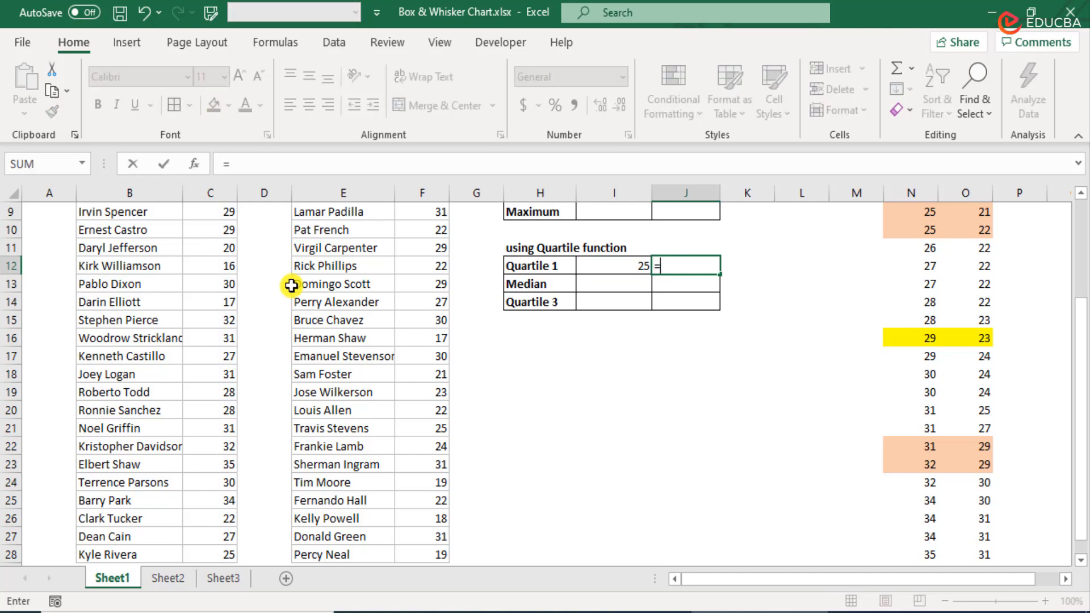
pyautogui.write('quarti')
pyautogui.press('Tab')
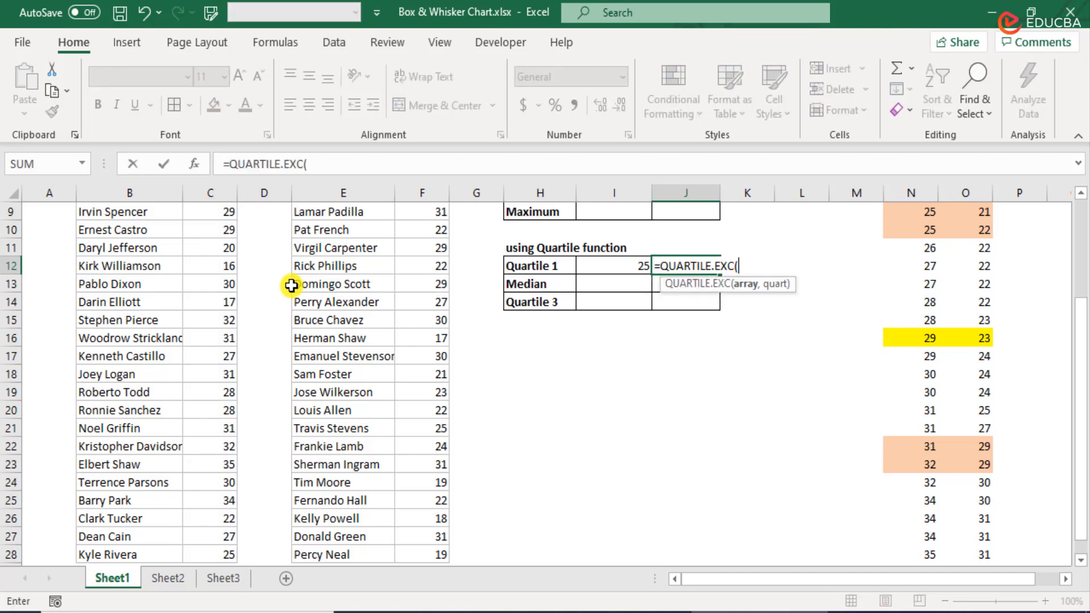
pyautogui.press('Left')
pyautogui.press('Left')
pyautogui.press('Left')
pyautogui.press('Left')
pyautogui.hotkey('ctrl', 'Up')
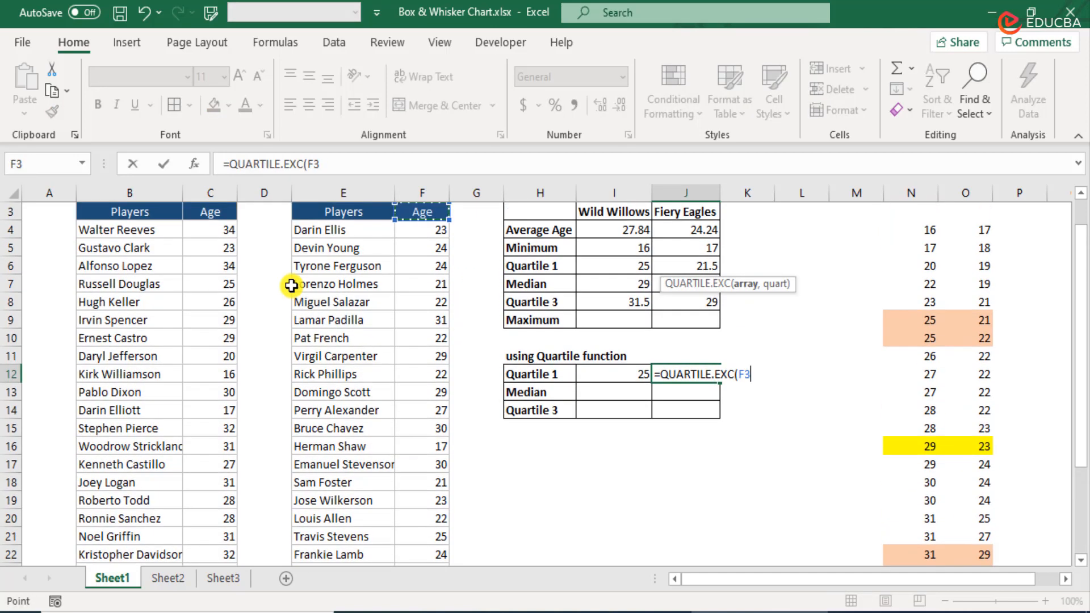
pyautogui.press('Down')
pyautogui.hotkey('ctrl', 'shift', 'Down')
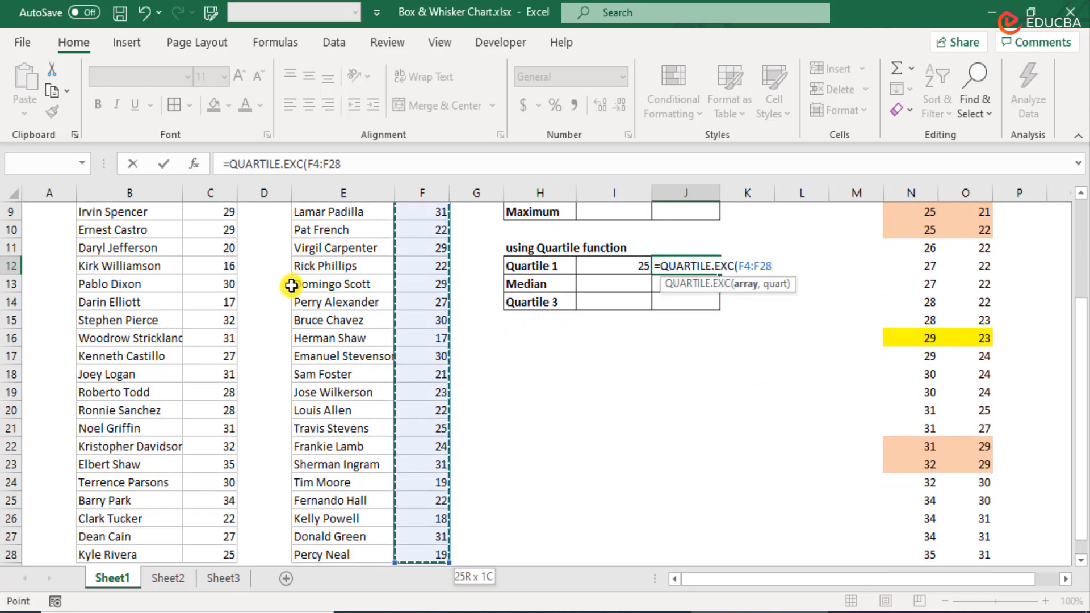
pyautogui.write(',1')
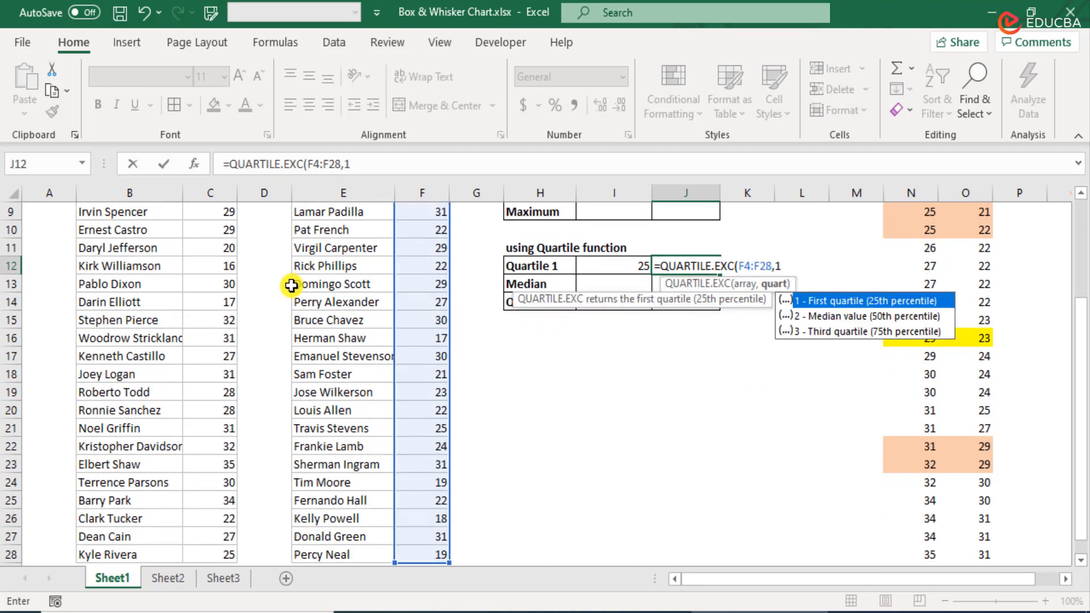
pyautogui.write(')')
pyautogui.press('Return')
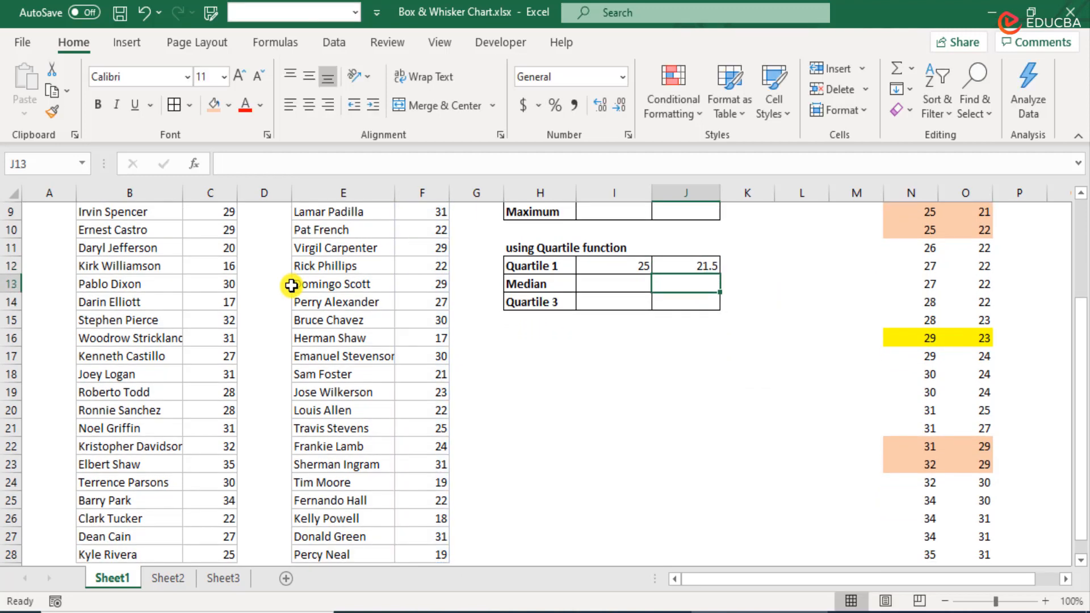
# Calculate the Wild Willows median in I13 with =QUARTILE.EXC(C4:C28,2)
pyautogui.press('Left')
pyautogui.write('=')
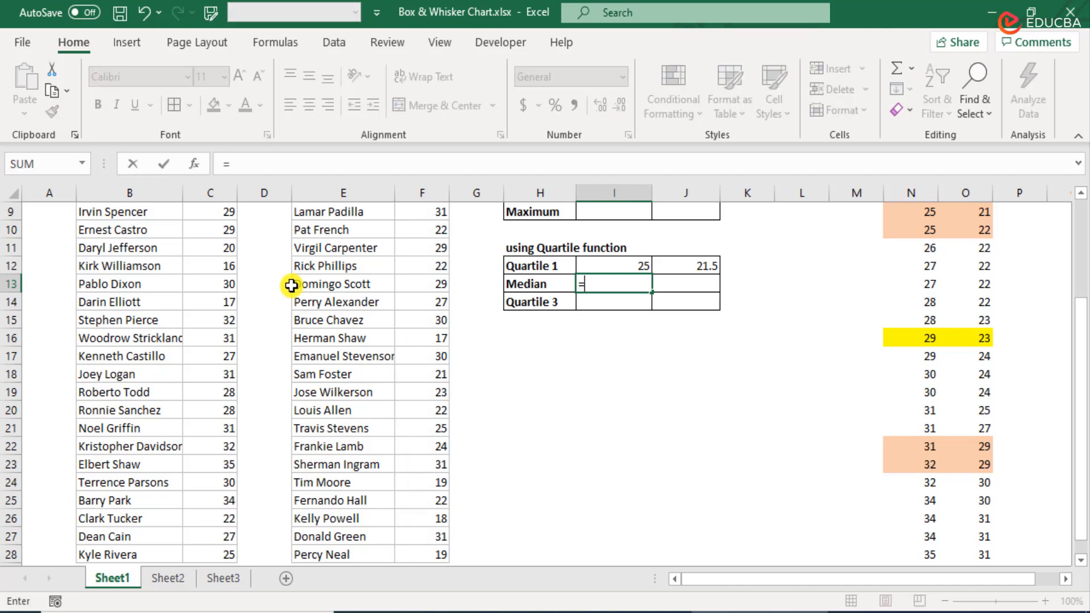
pyautogui.write('quart')
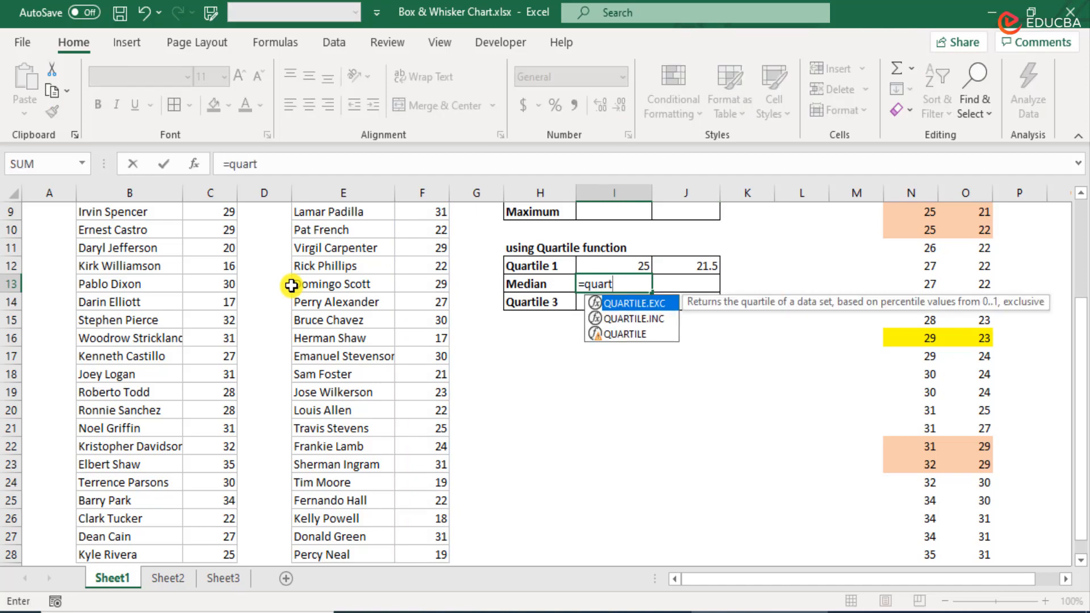
pyautogui.press('Tab')
pyautogui.scroll(3, 291, 286)
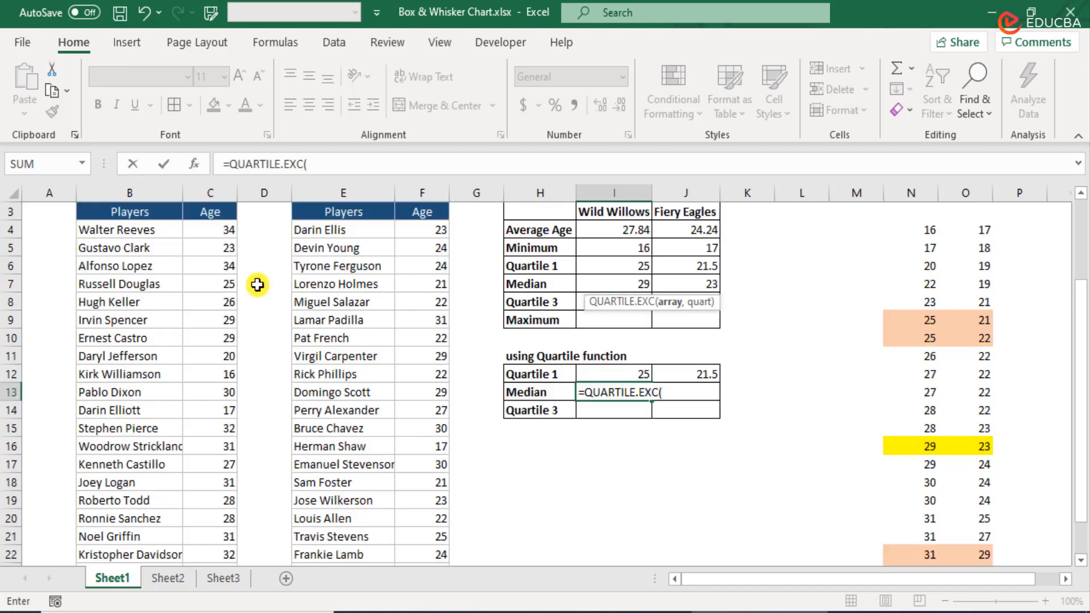
pyautogui.click(206, 266)
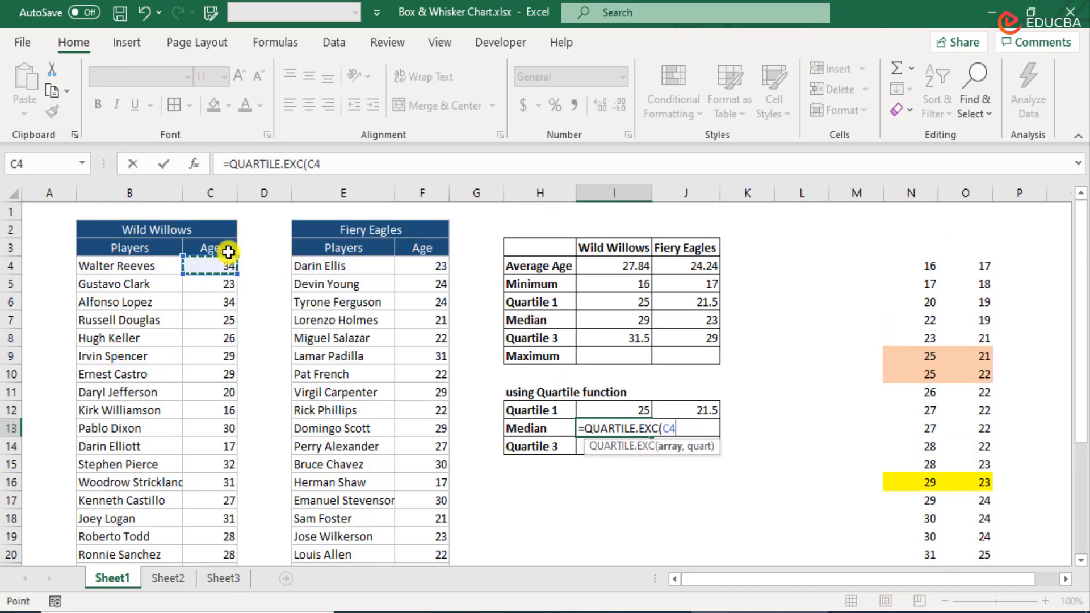
pyautogui.hotkey('ctrl', 'shift', 'Down')
pyautogui.write(',')
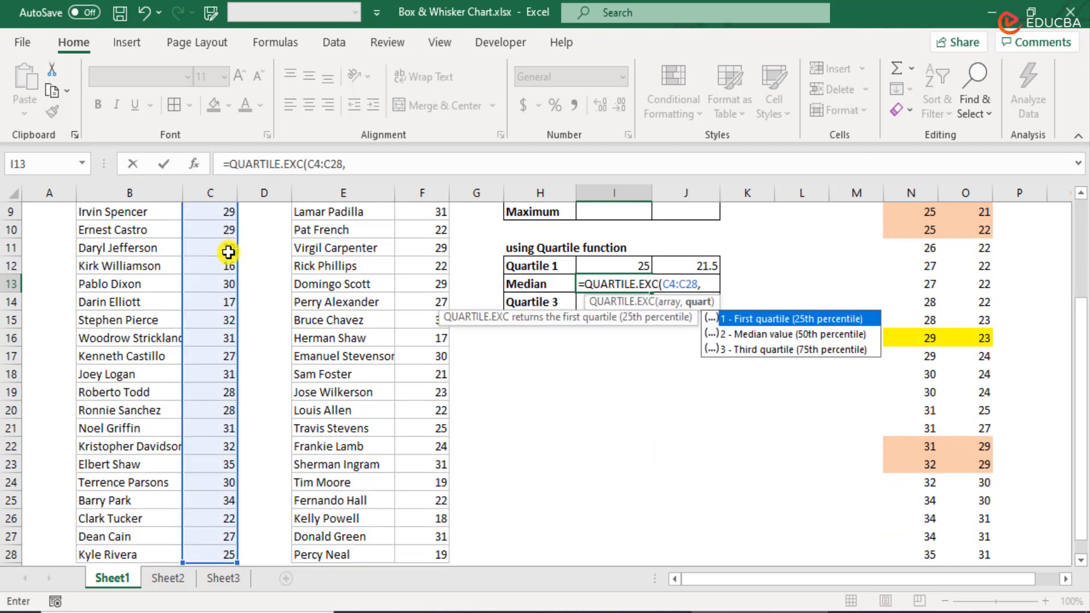
pyautogui.press('Down')
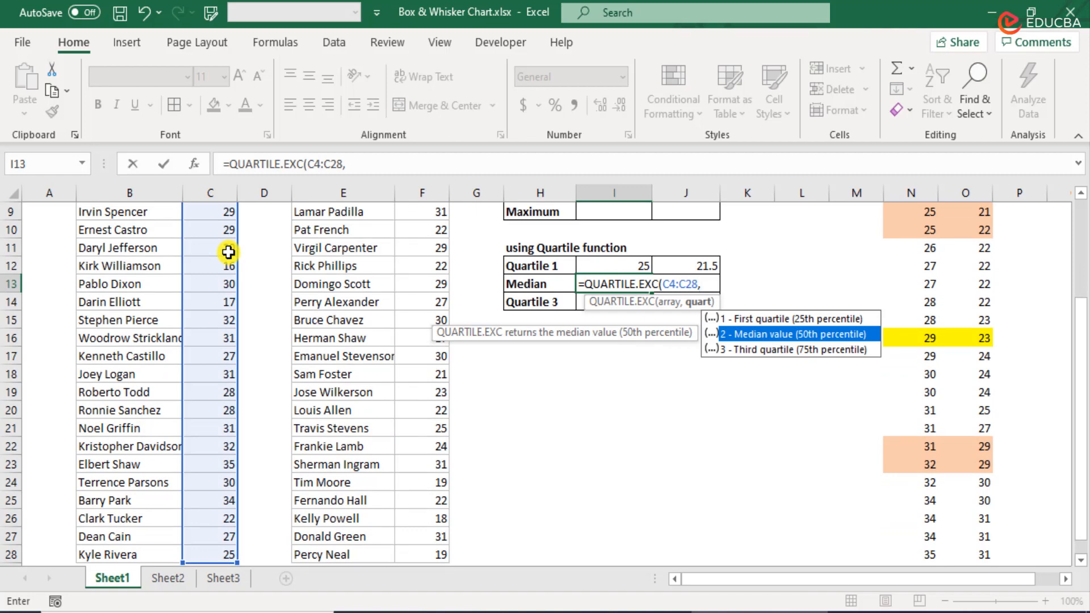
pyautogui.press('Tab')
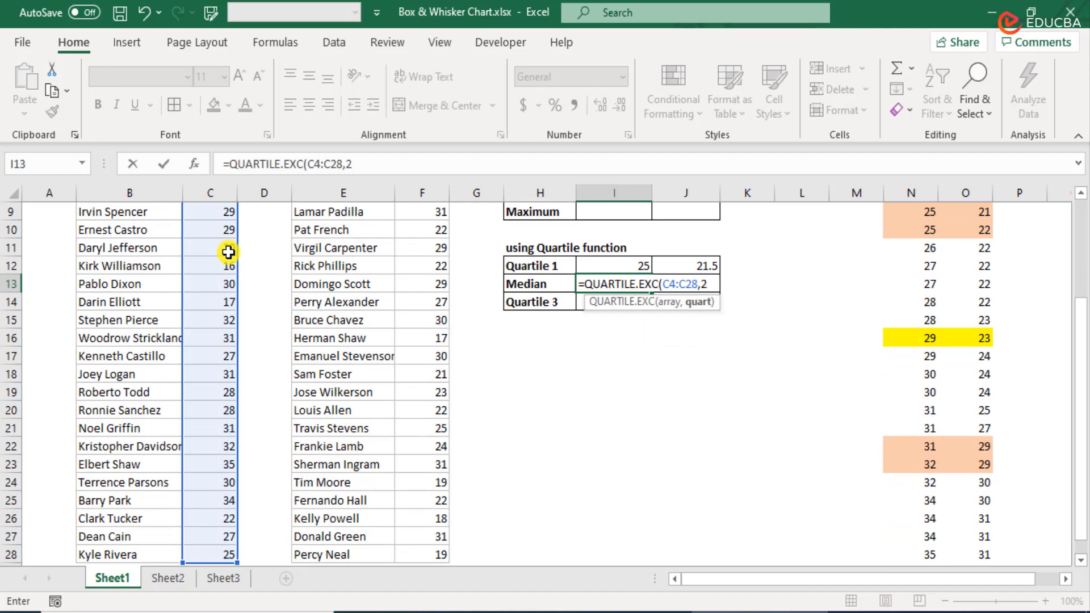
pyautogui.write(')')
pyautogui.press('Return')
# Calculate the Fiery Eagles median in J13 with =QUARTILE.EXC(F4:F28,2)
pyautogui.press('Up')
pyautogui.press('Right')
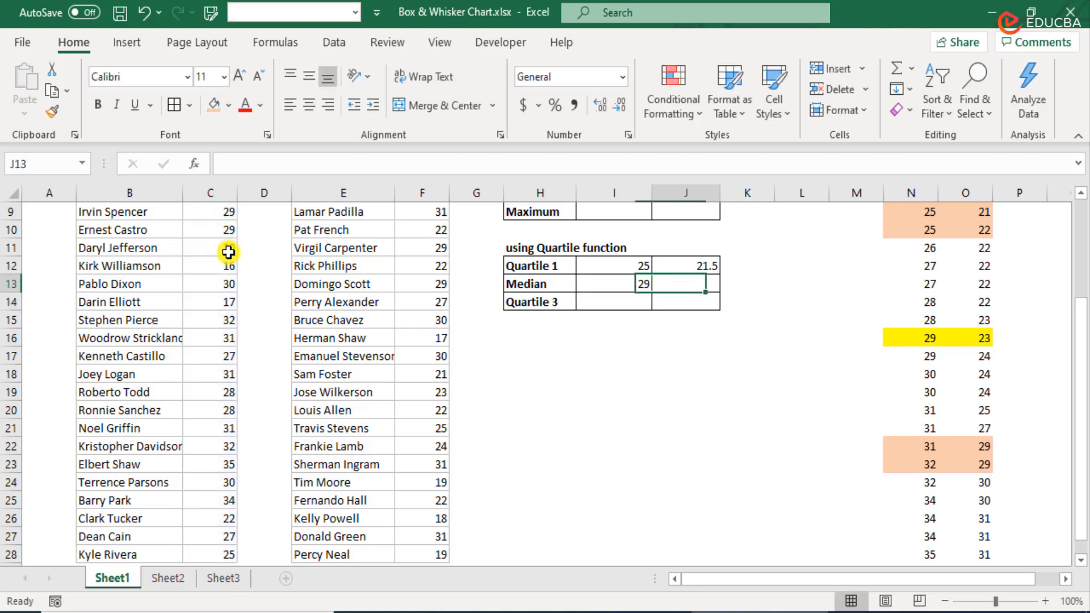
pyautogui.write('=')
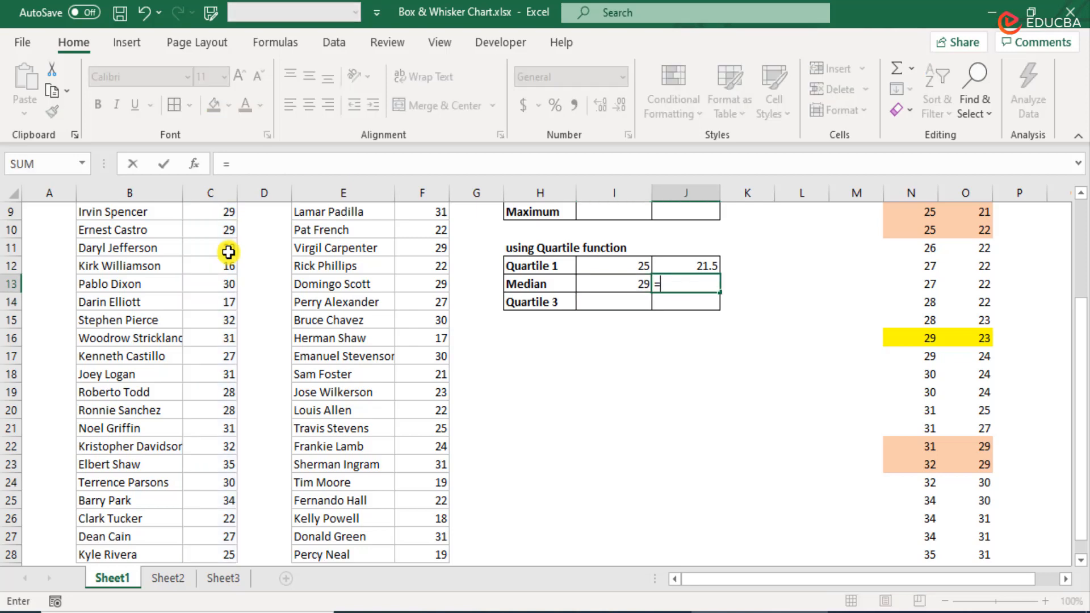
pyautogui.write('quar')
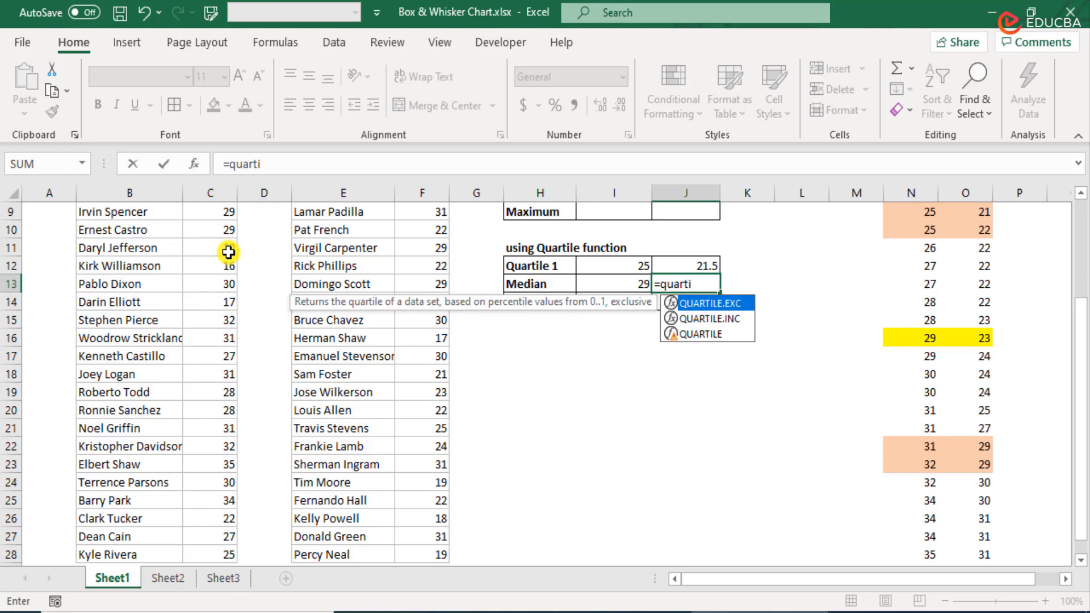
pyautogui.write('ti')
pyautogui.press('Tab')
pyautogui.press('Left')
pyautogui.press('Left')
pyautogui.press('Left')
pyautogui.press('Left')
pyautogui.press('Left')
pyautogui.press('Up')
pyautogui.press('Up')
pyautogui.press('Up')
pyautogui.press('Up')
pyautogui.press('Up')
pyautogui.press('Up')
pyautogui.press('Up')
pyautogui.press('Up')
pyautogui.press('Up')
pyautogui.press('Up')
pyautogui.press('Up')
pyautogui.press('Right')
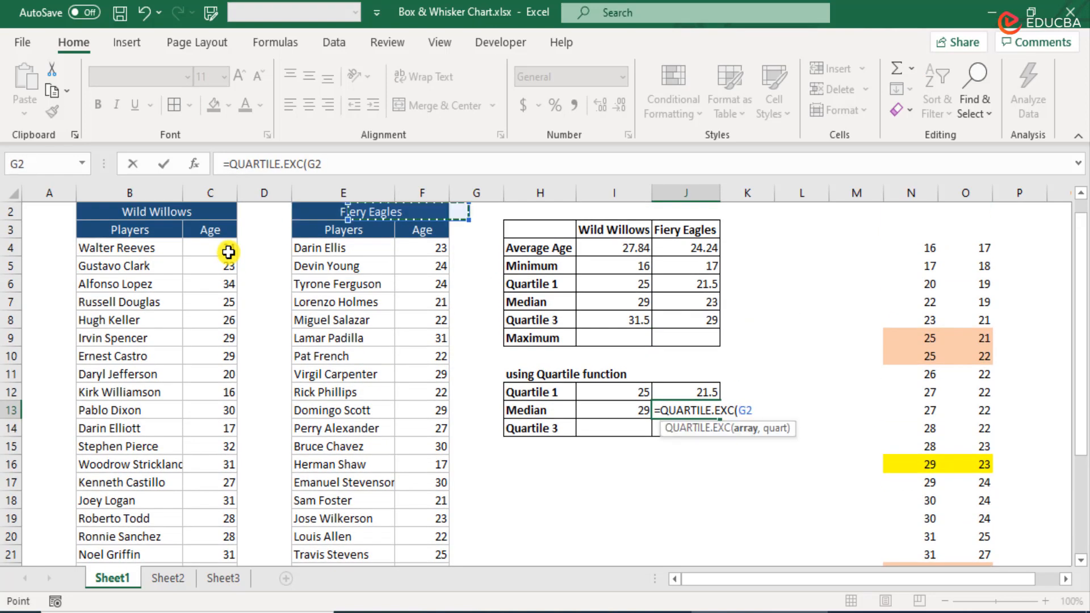
pyautogui.press('Down')
pyautogui.press('Down')
pyautogui.press('Down')
pyautogui.press('Left')
pyautogui.press('Up')
pyautogui.hotkey('ctrl', 'shift', 'Down')
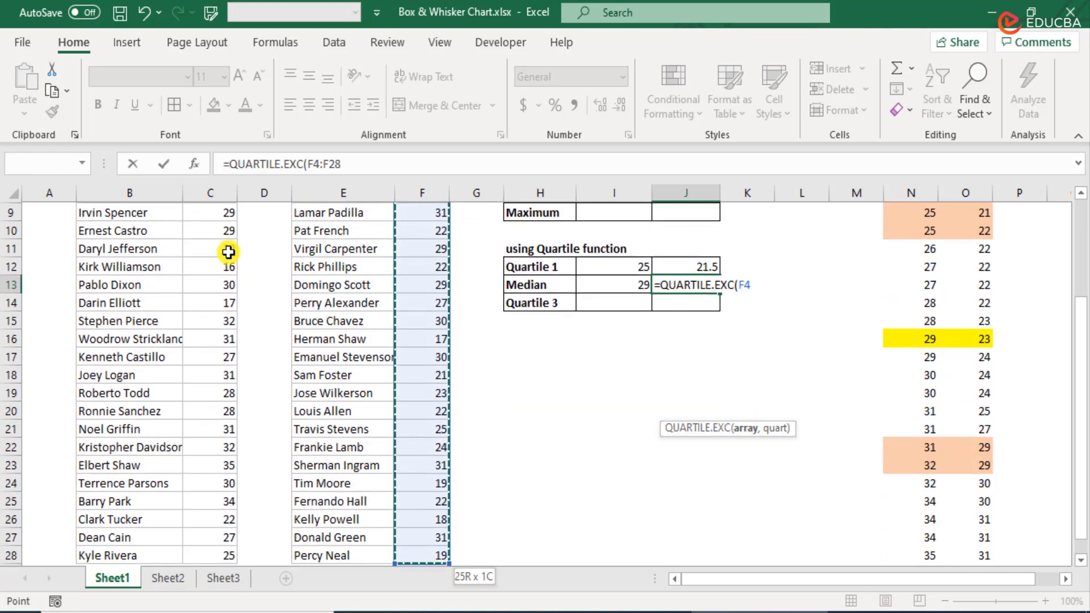
pyautogui.write(',')
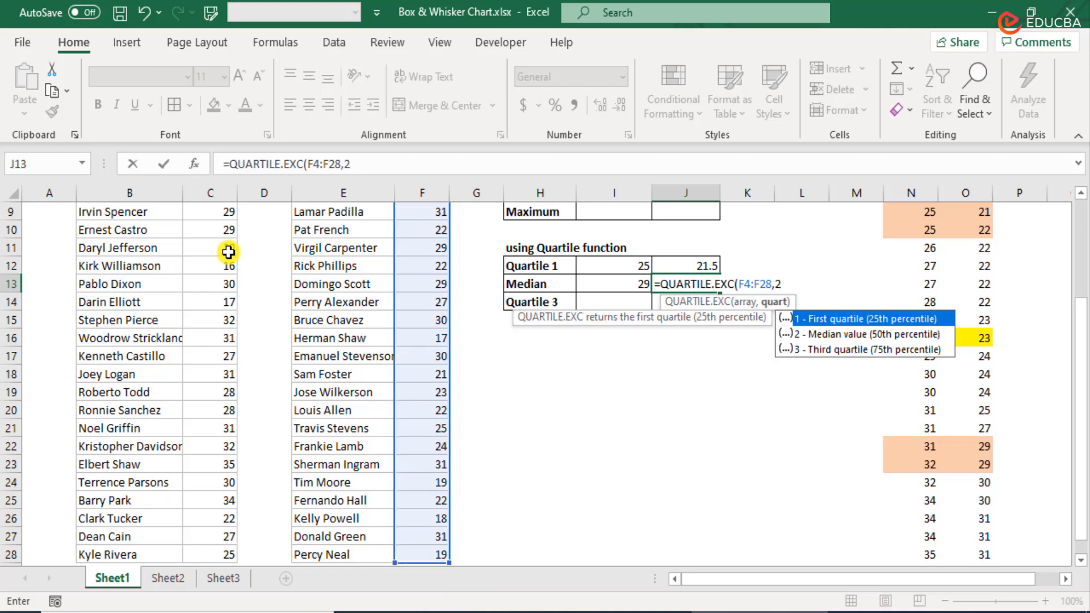
pyautogui.write('2)')
pyautogui.press('Return')
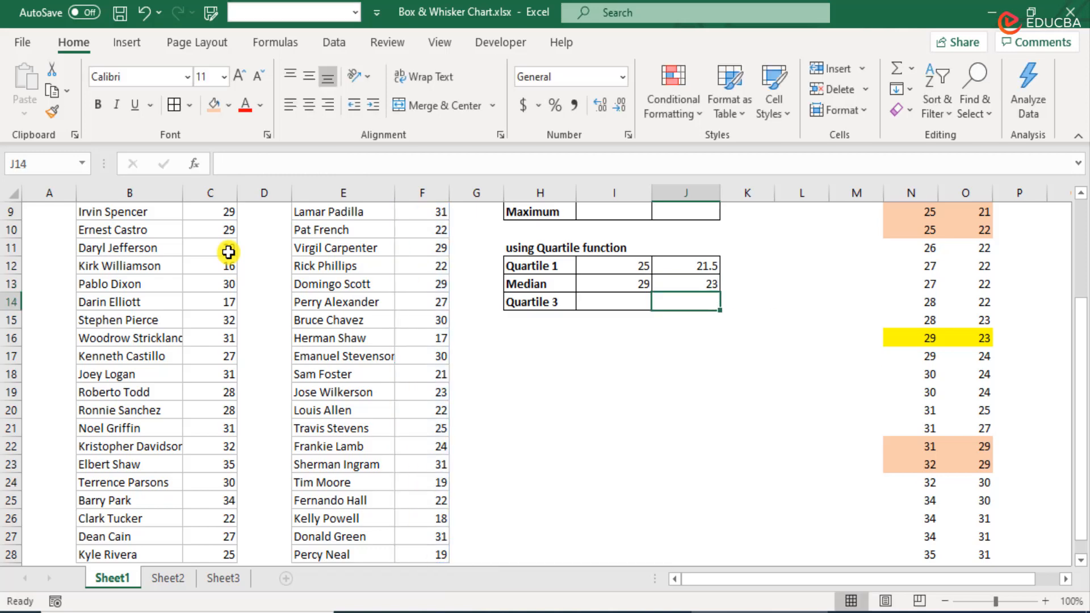
# Calculate the Wild Willows third quartile in I14 with =QUARTILE.EXC(C4:C28,3)
pyautogui.write('=')
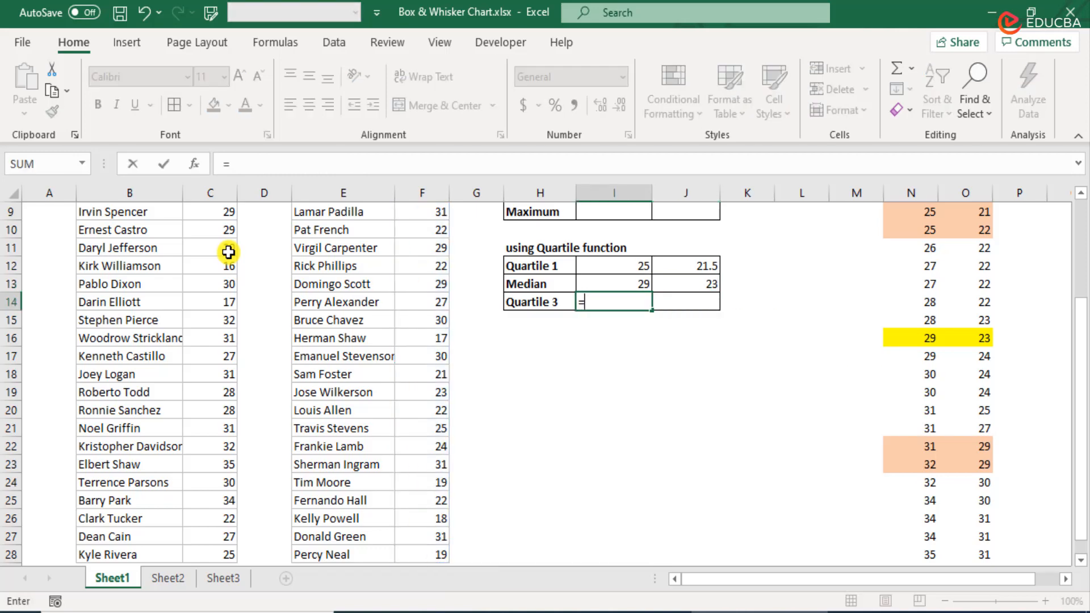
pyautogui.write('quart')
pyautogui.press('Tab')
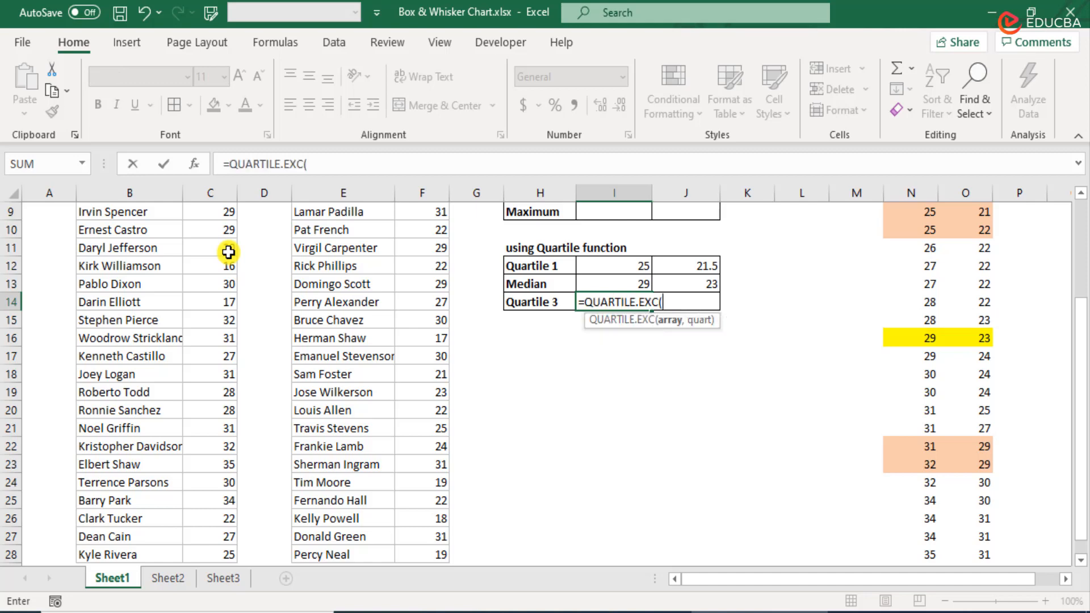
pyautogui.press('Left')
pyautogui.press('Left')
pyautogui.press('Left')
pyautogui.press('Left')
pyautogui.press('Left')
pyautogui.press('Left')
pyautogui.hotkey('ctrl', 'Up')
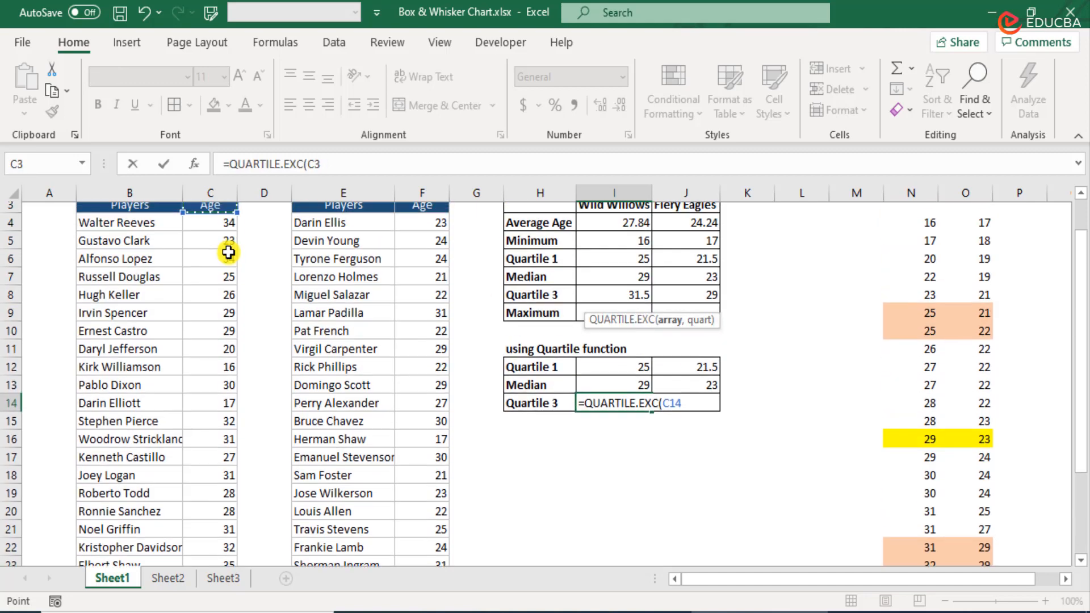
pyautogui.press('Down')
pyautogui.hotkey('ctrl', 'shift', 'Down')
pyautogui.write(',')
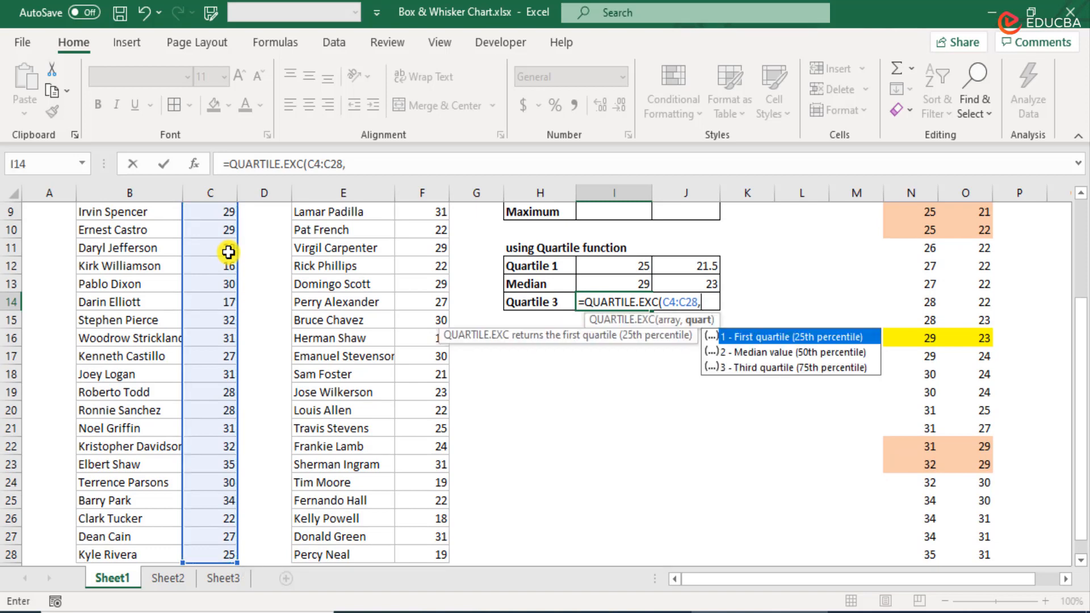
pyautogui.write('3')
pyautogui.press('BackSpace')
pyautogui.write('1')
pyautogui.press('BackSpace')
pyautogui.write('3)')
pyautogui.press('Tab')
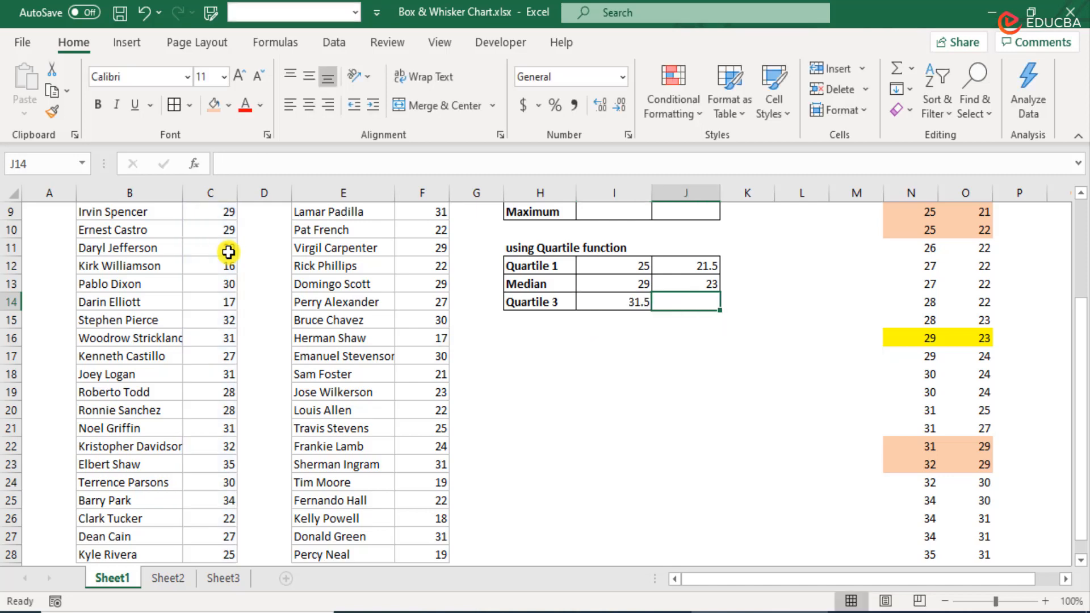
# Calculate the Fiery Eagles third quartile in J14 with =QUARTILE.EXC(F4:F28,3)
pyautogui.write('=qu')
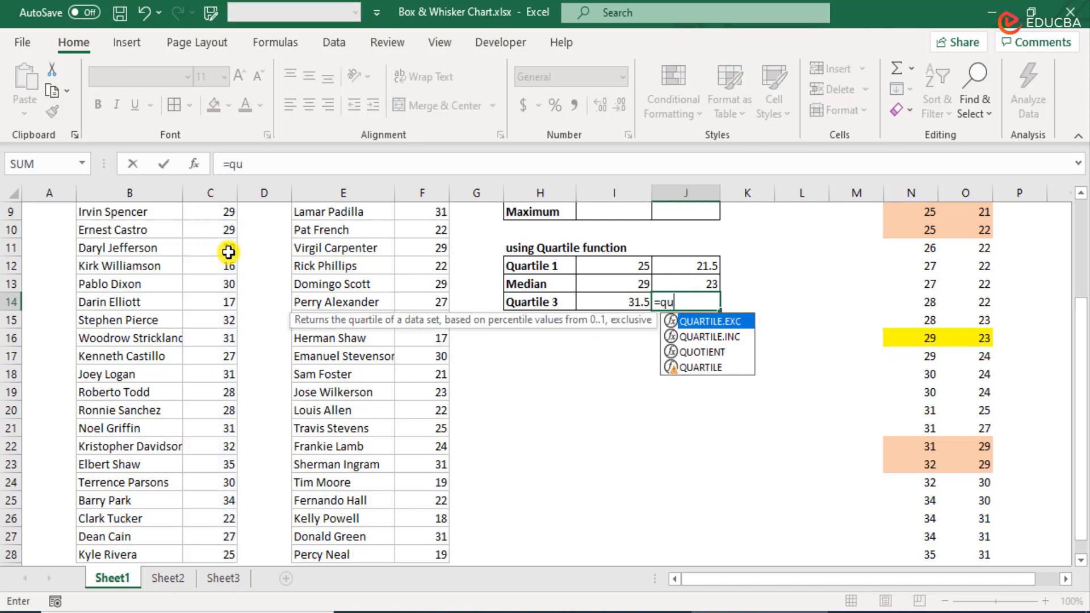
pyautogui.press('Tab')
pyautogui.press('Left')
pyautogui.press('Left')
pyautogui.press('Left')
pyautogui.press('Left')
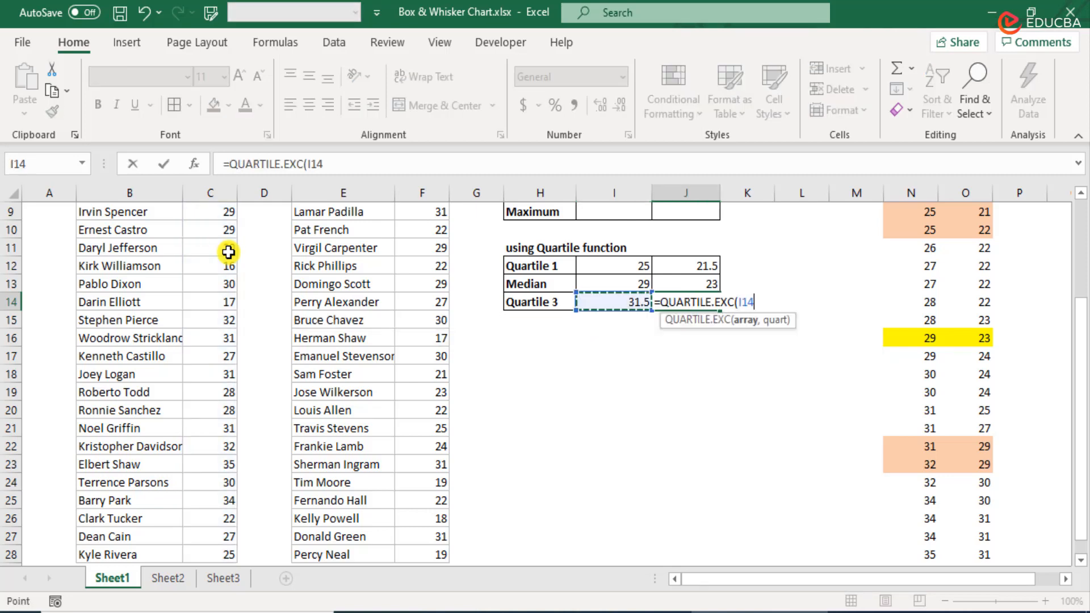
pyautogui.hotkey('ctrl', 'Up')
pyautogui.press('Down')
pyautogui.hotkey('ctrl', 'shift', 'Down')
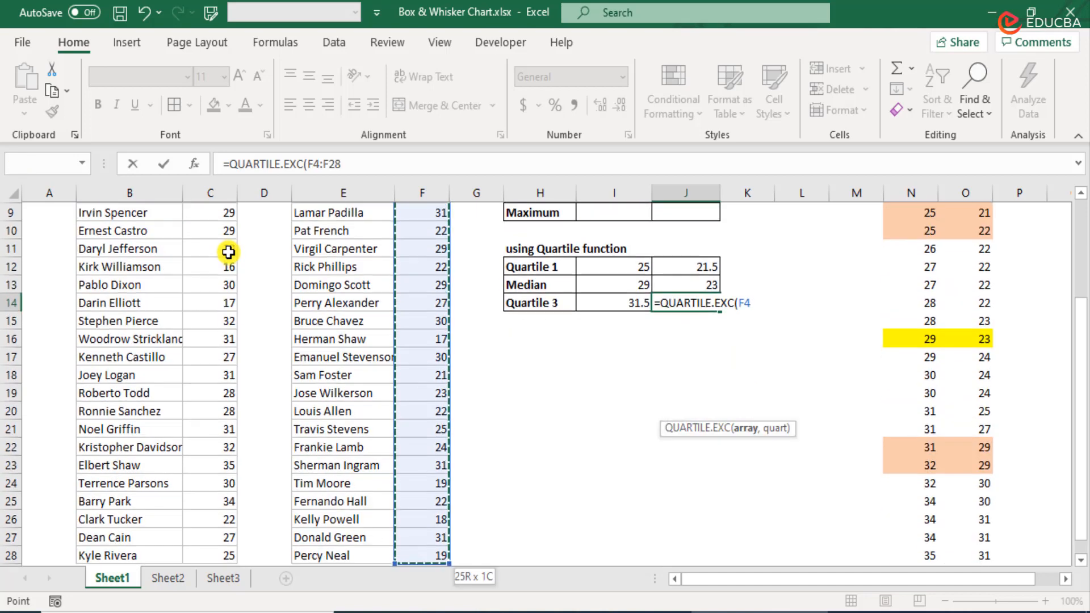
pyautogui.write(',')
pyautogui.press('Down')
pyautogui.press('Down')
pyautogui.press('Tab')
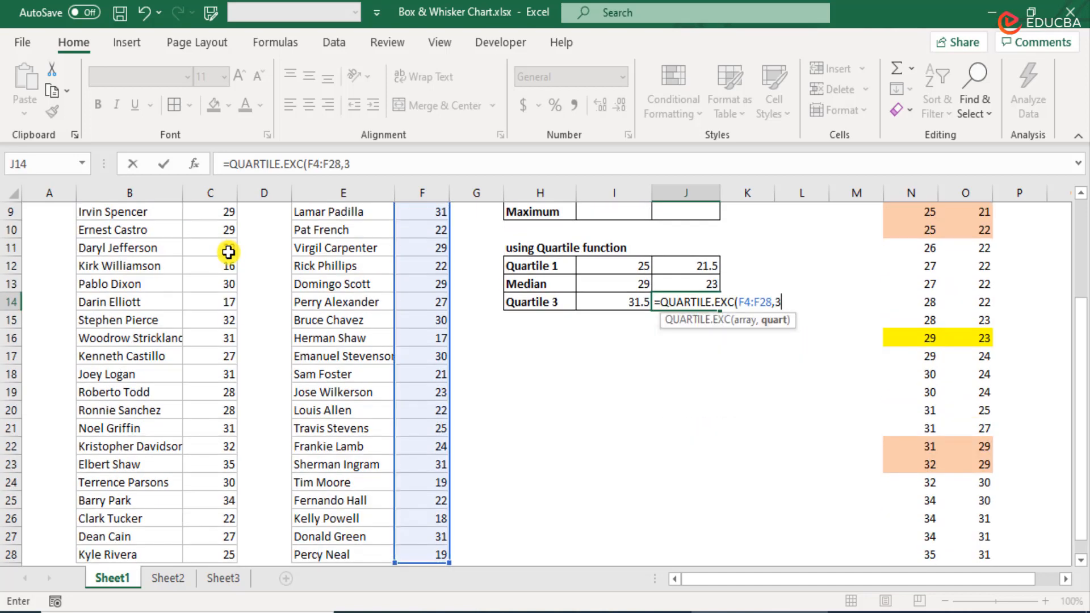
pyautogui.write(')')
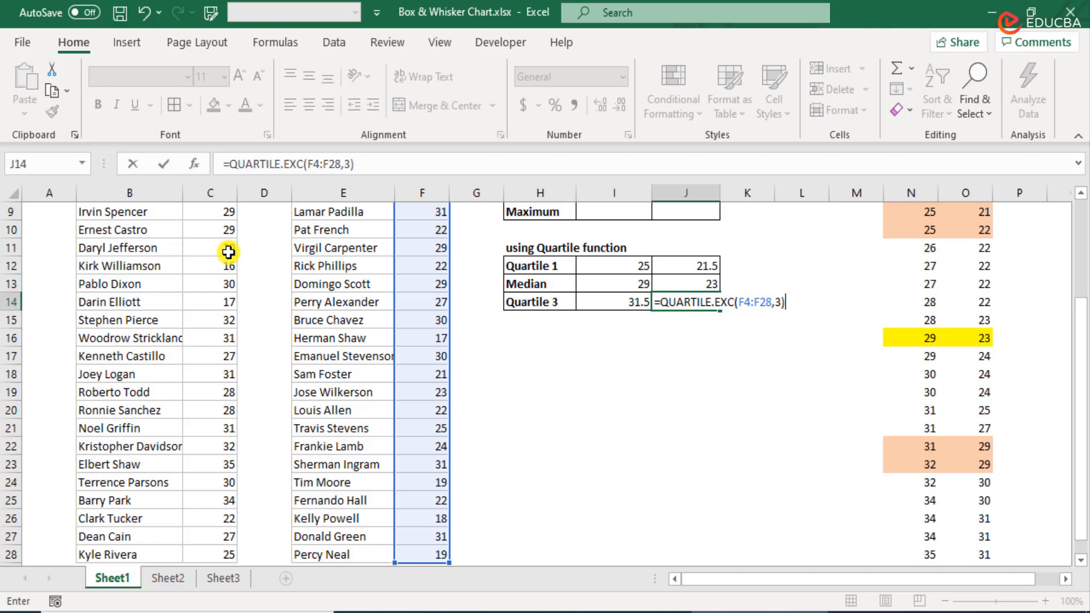
pyautogui.press('Return')
pyautogui.press('Up')
pyautogui.press('Left')
pyautogui.press('Right')
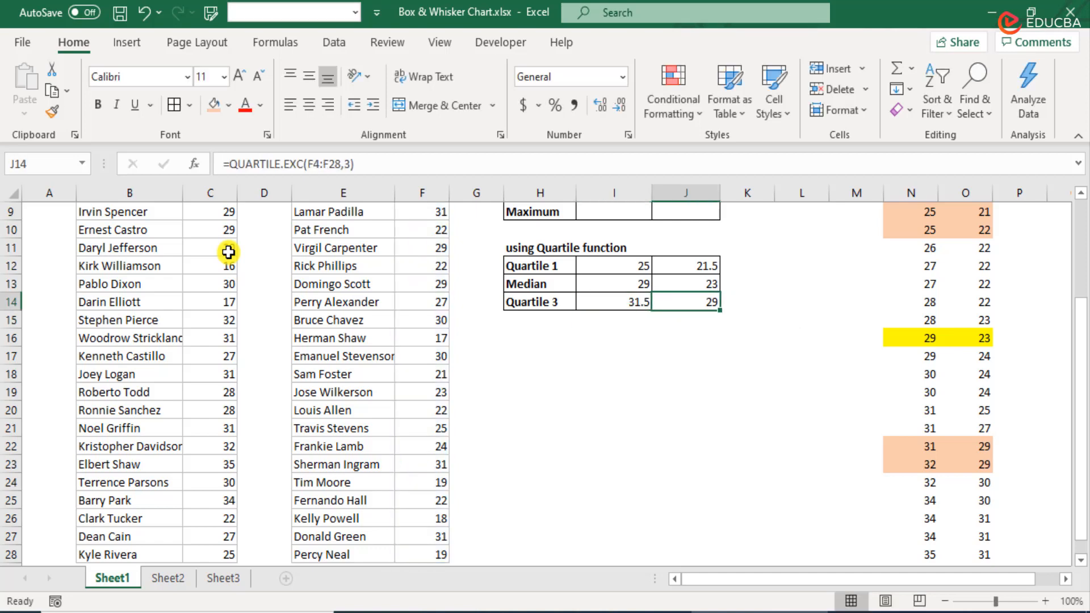
# Compare the manually calculated quartiles and medians in I6:J8 with the QUARTILE.EXC results in I12:J14 for both teams
pyautogui.scroll(2, 735, 476)
pyautogui.scroll(1, 735, 475)
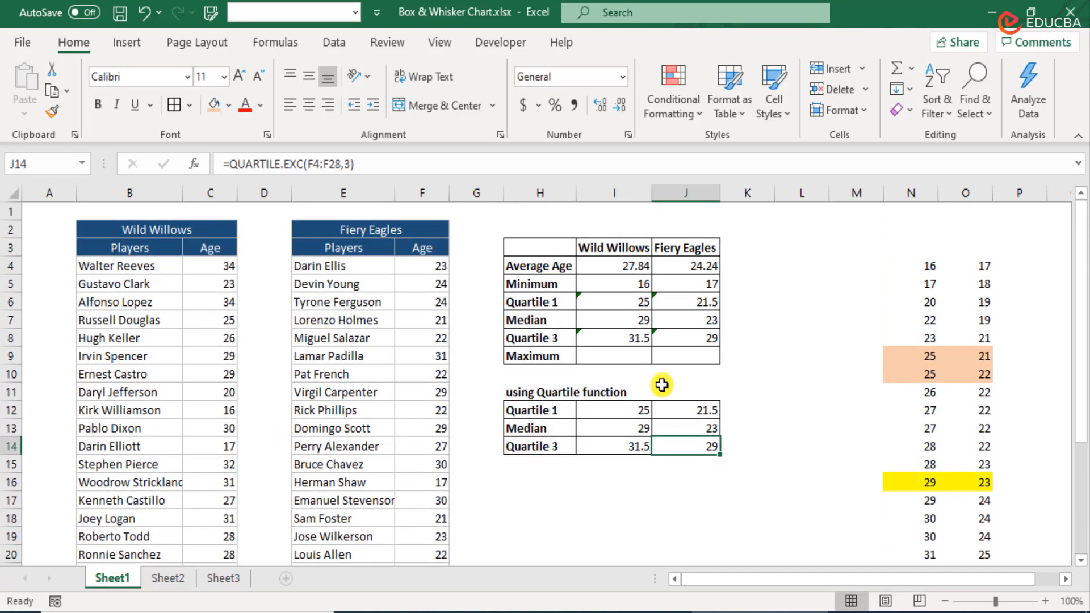
pyautogui.moveTo(632, 303); pyautogui.dragTo(638, 336)
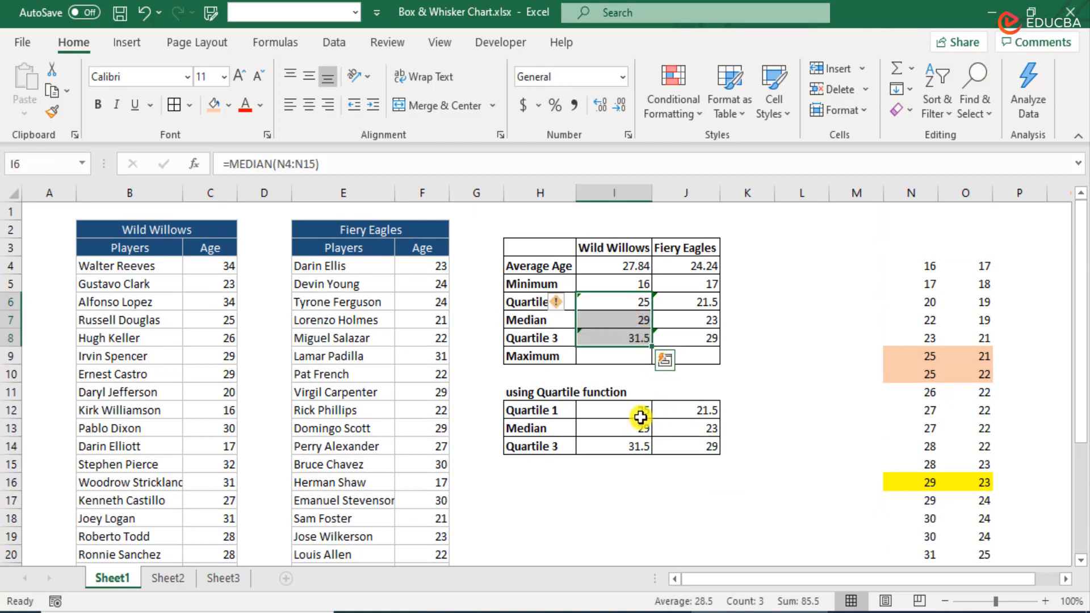
pyautogui.moveTo(640, 414); pyautogui.dragTo(701, 437)
pyautogui.keyDown('ctrl'); pyautogui.click(681, 412); pyautogui.keyUp('ctrl')
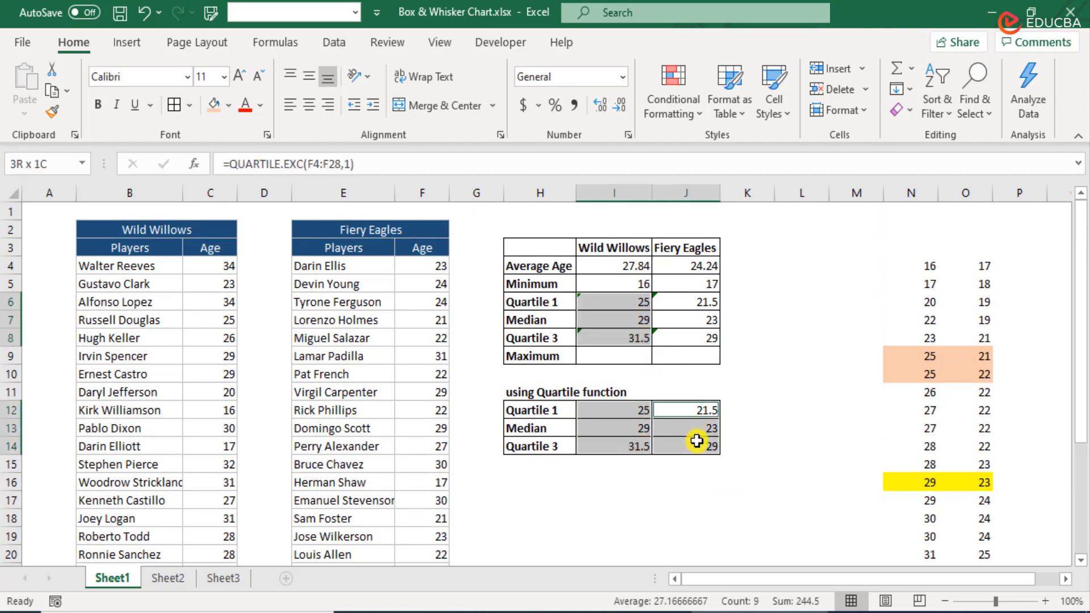
pyautogui.moveTo(703, 300); pyautogui.dragTo(705, 334)
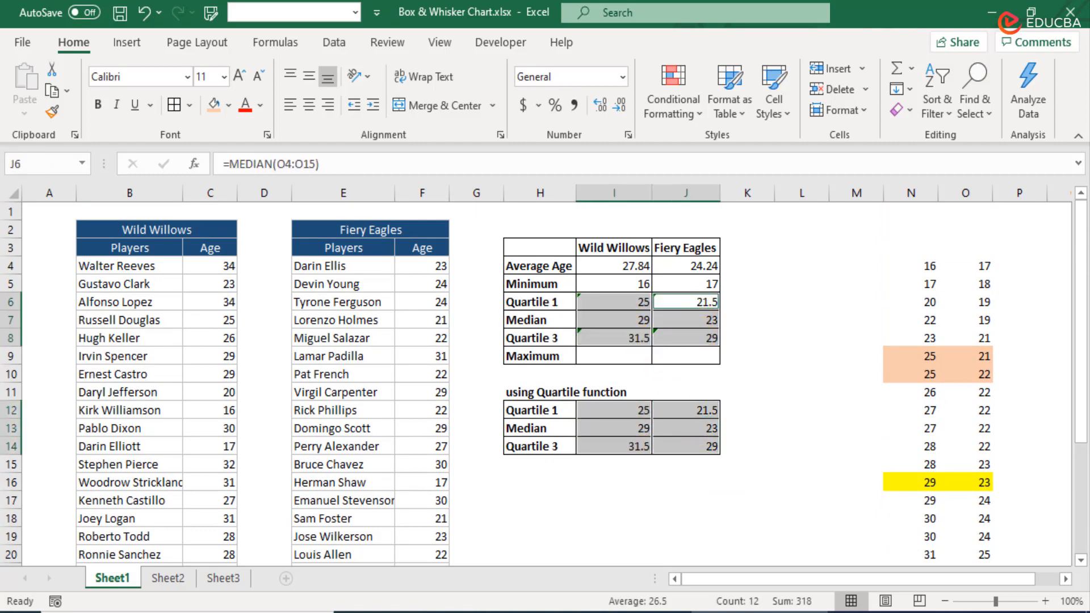
# Review the sorted ages in columns N and O, the quartile function table and the unsorted Wild Willows ages it uses
pyautogui.moveTo(929, 265); pyautogui.dragTo(928, 463)
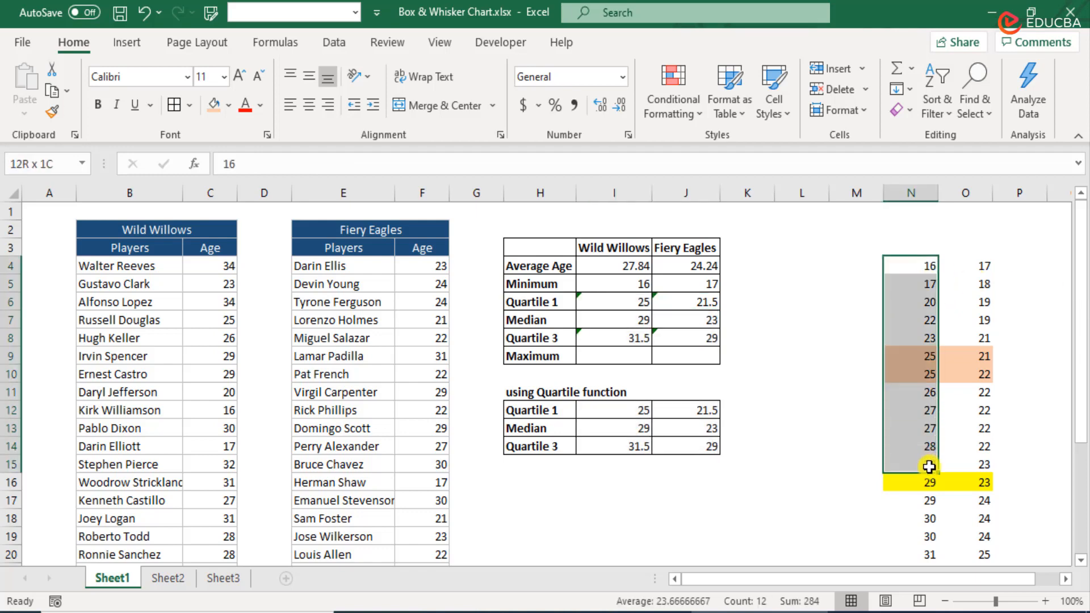
pyautogui.scroll(-3, 954, 465)
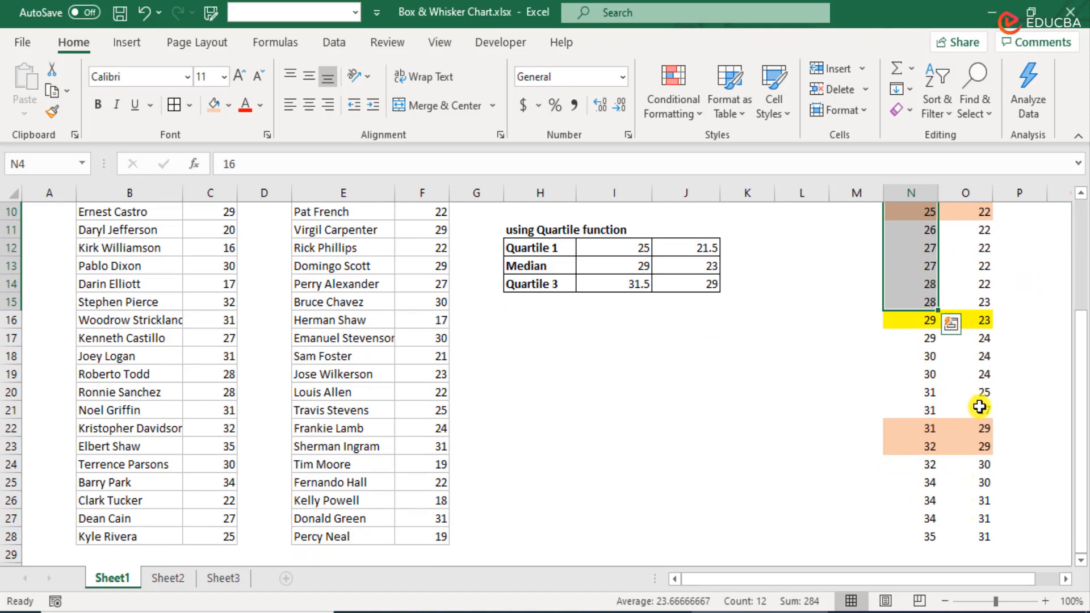
pyautogui.scroll(3, 979, 406)
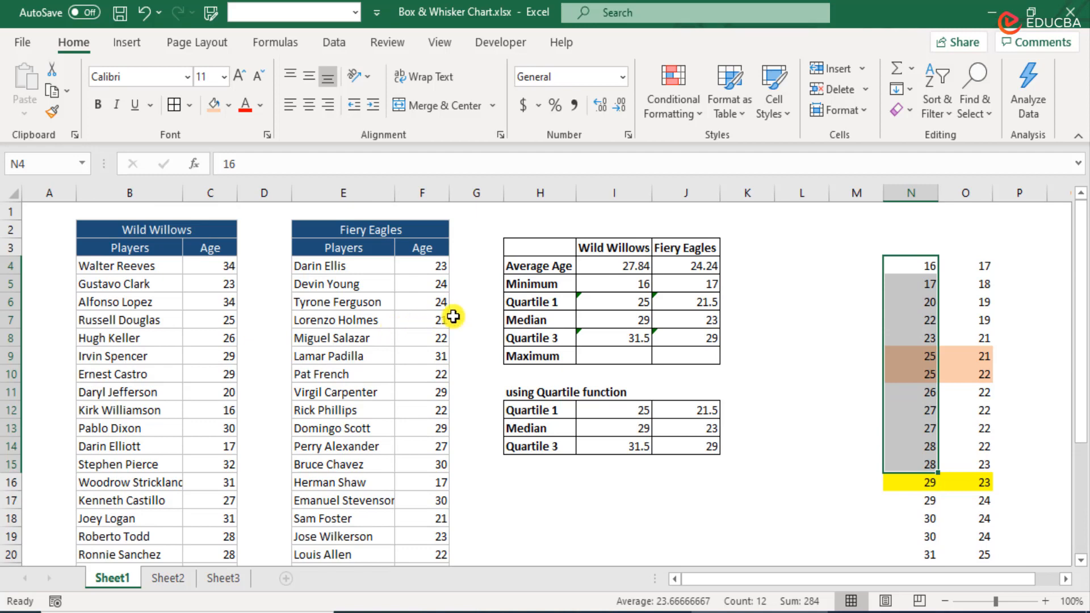
pyautogui.moveTo(538, 409); pyautogui.dragTo(683, 445)
pyautogui.click(544, 408)
pyautogui.click(613, 408)
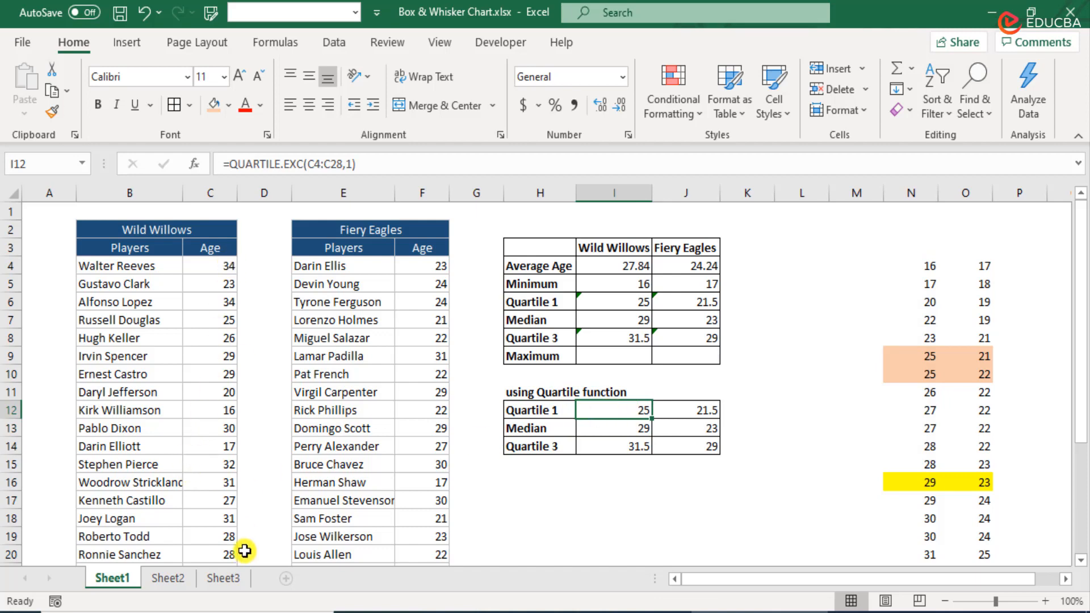
pyautogui.moveTo(221, 266); pyautogui.dragTo(204, 533)
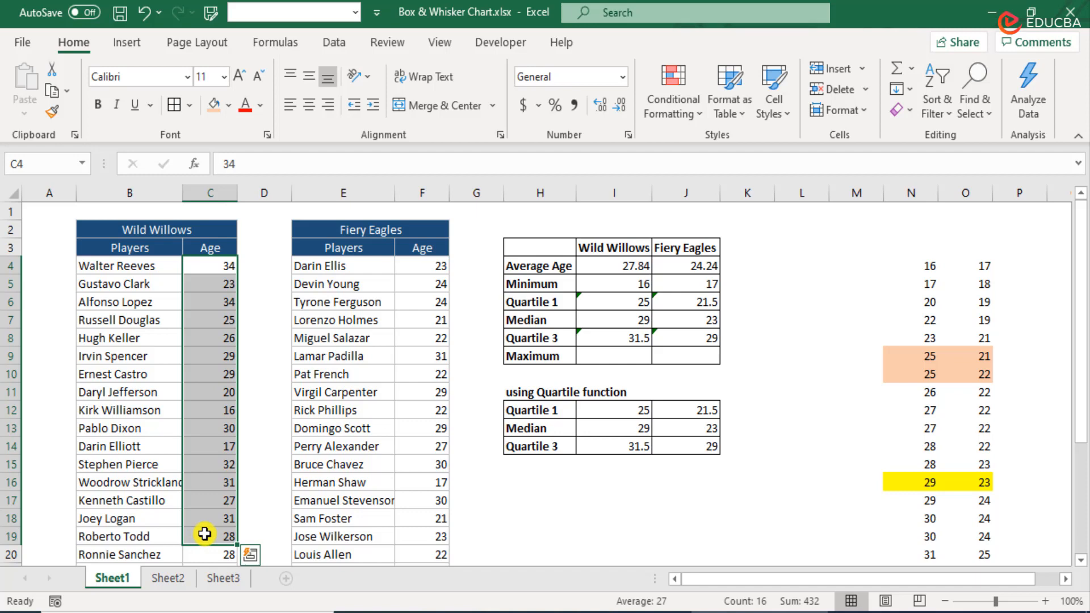
# Inspect the Wild Willows QUARTILE.EXC formulas in I12:I14 and the MEDIAN formula in I7 without changing them
pyautogui.click(616, 407)
pyautogui.doubleClick(615, 406)
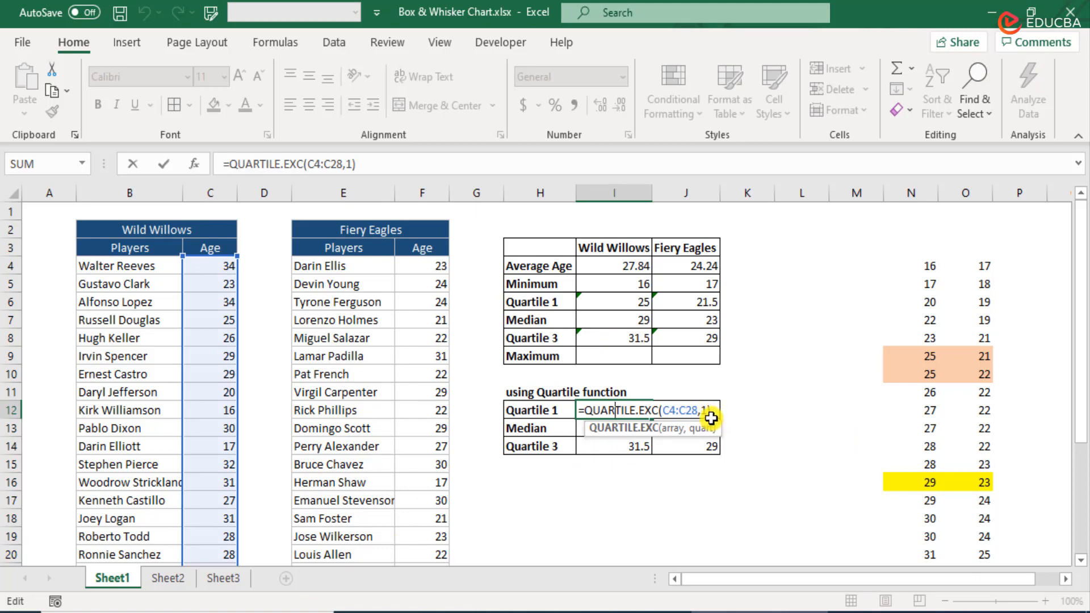
pyautogui.click(630, 429)
pyautogui.doubleClick(626, 430)
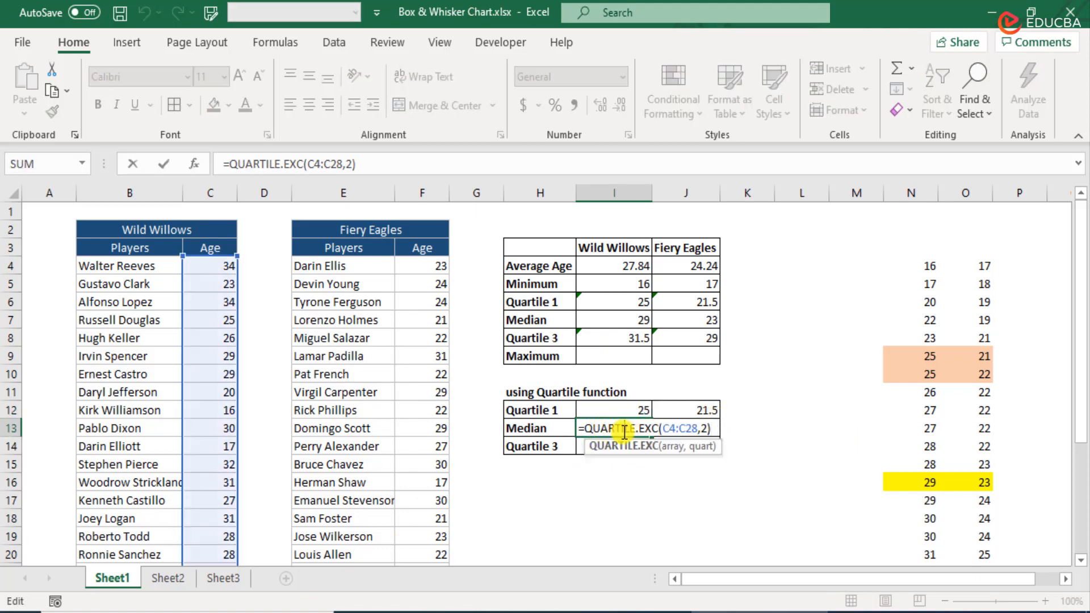
pyautogui.press('Escape')
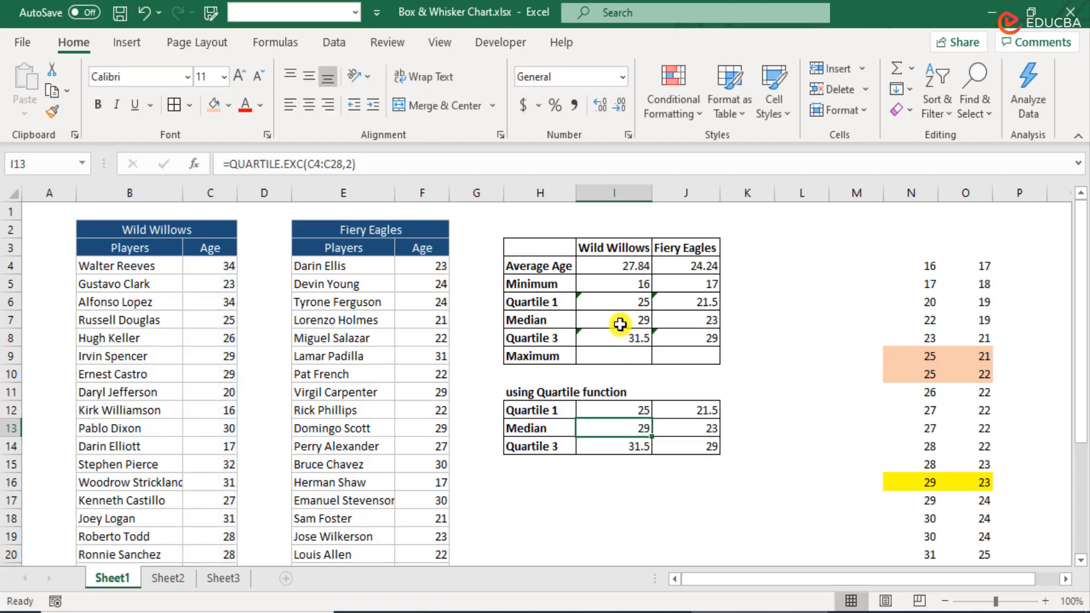
pyautogui.click(619, 323)
pyautogui.doubleClick(620, 322)
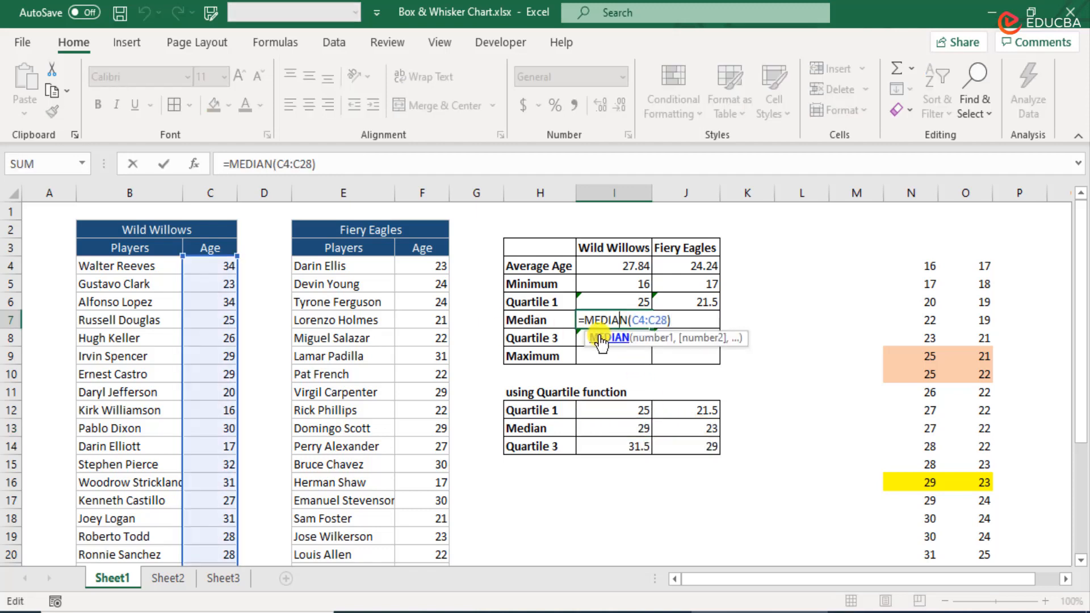
pyautogui.press('Escape')
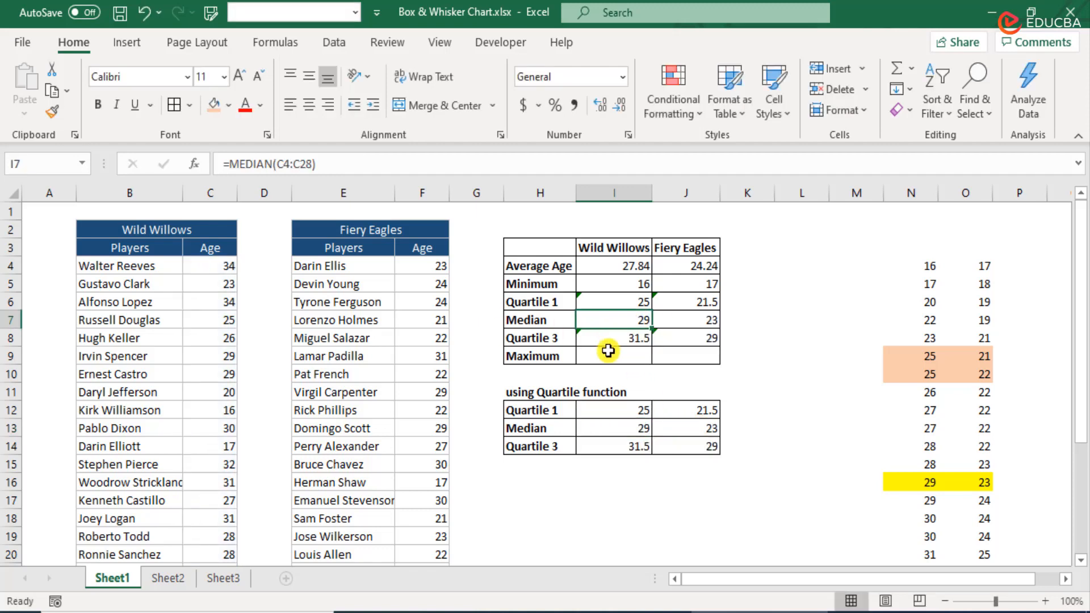
pyautogui.doubleClick(618, 446)
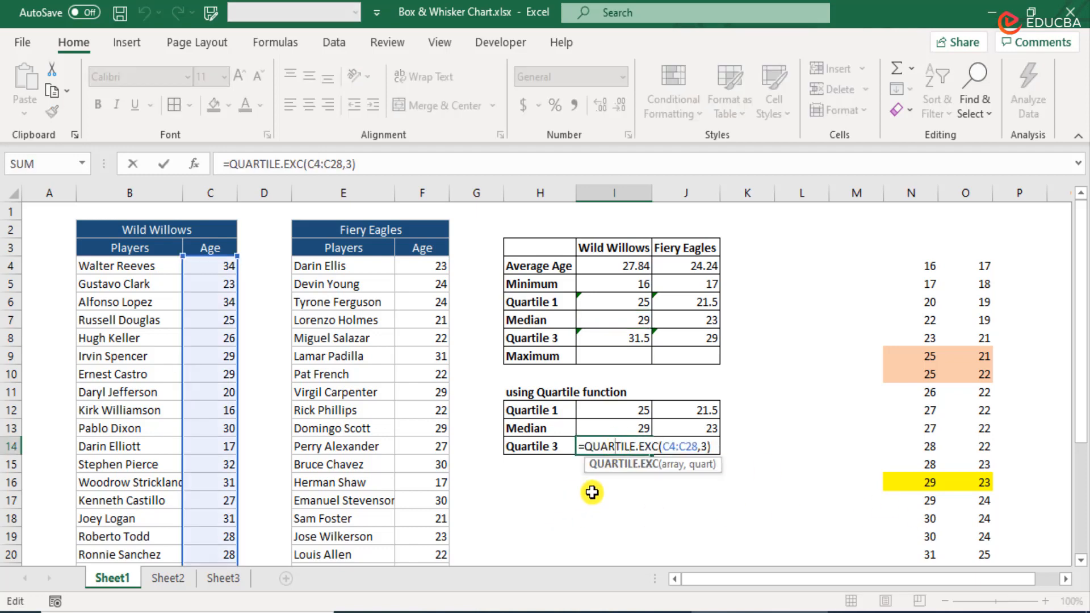
pyautogui.press('Escape')
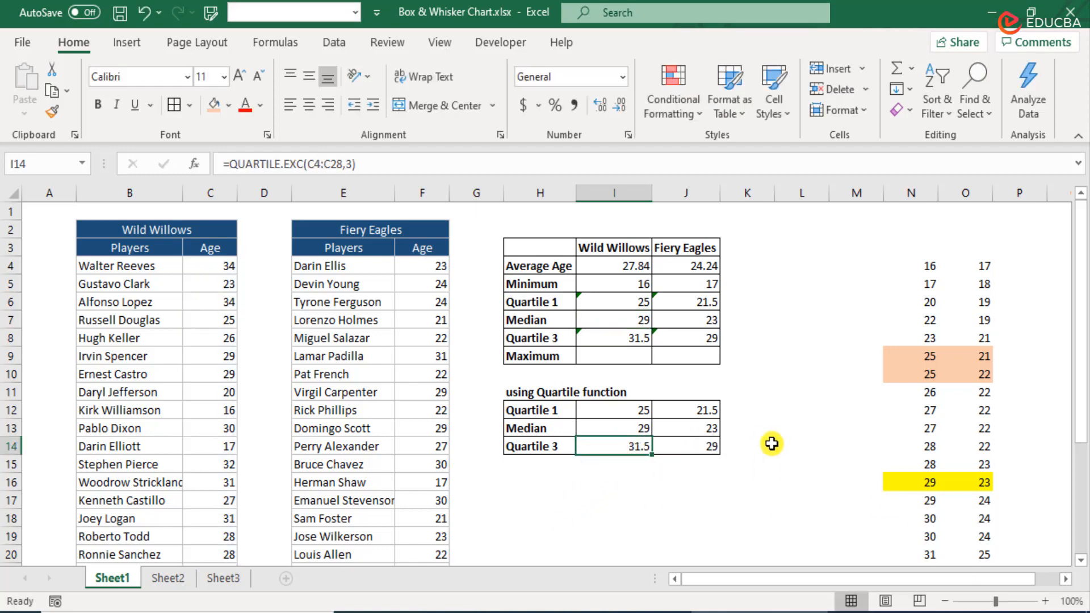
pyautogui.moveTo(559, 410); pyautogui.dragTo(698, 446)
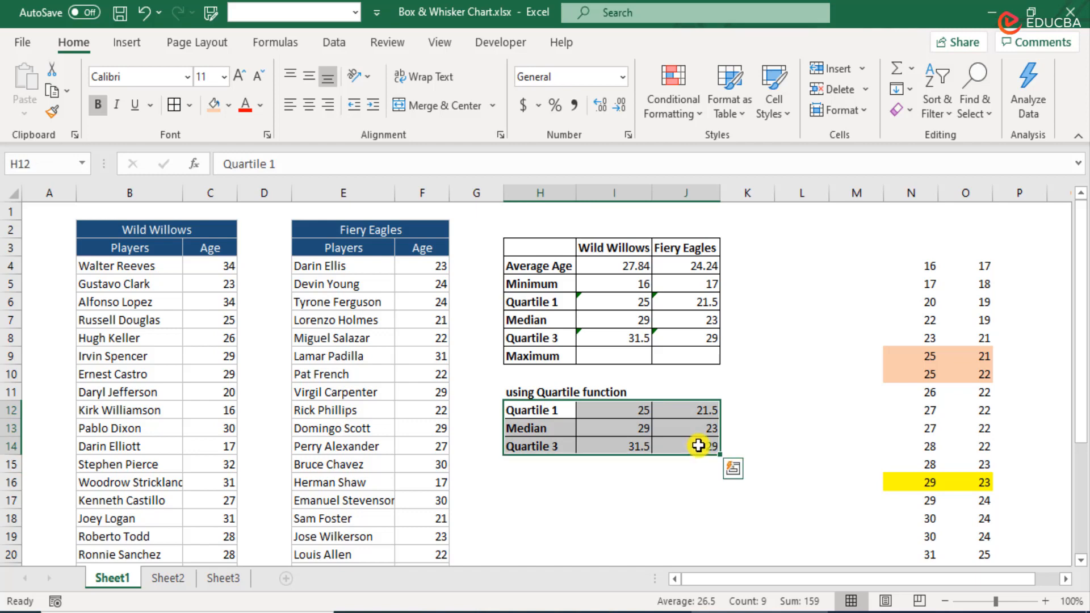
# Calculate the Wild Willows maximum age in I9 with =MAX(C4:C28)
pyautogui.click(610, 356)
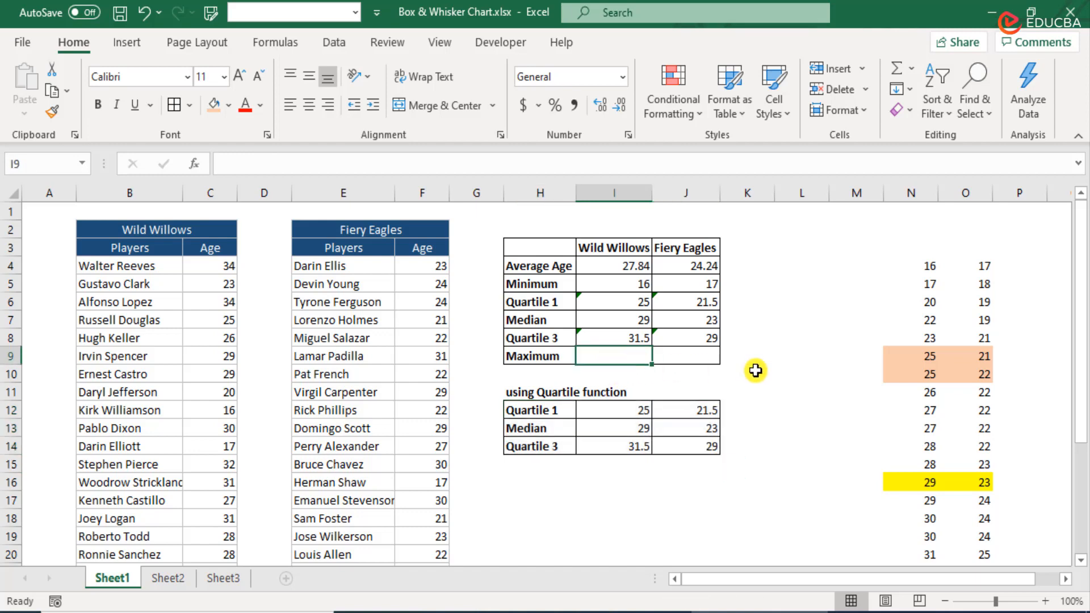
pyautogui.write('=max')
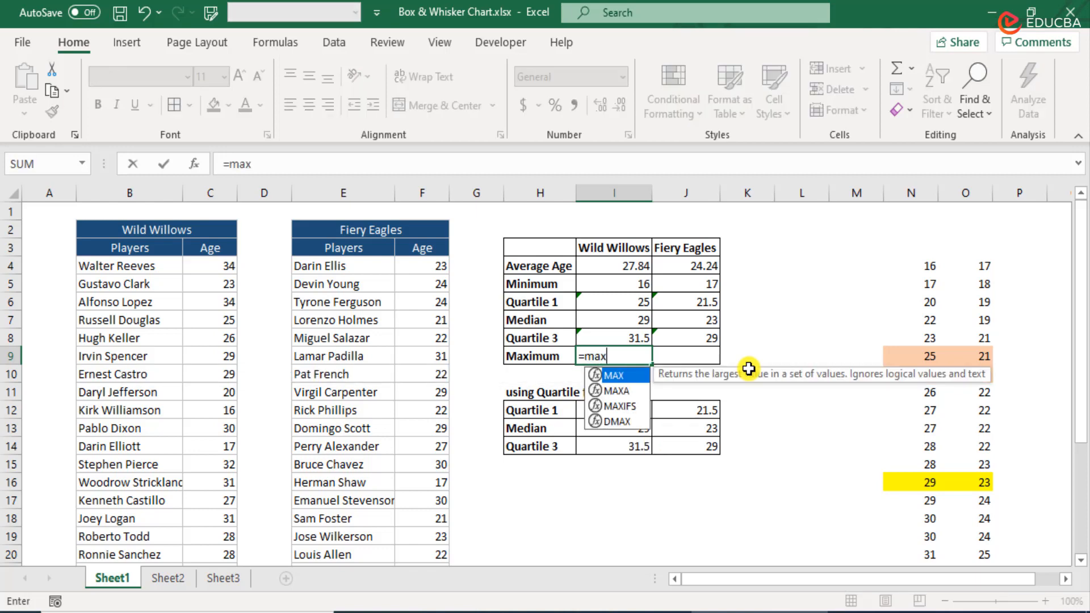
pyautogui.press('Tab')
pyautogui.click(218, 268)
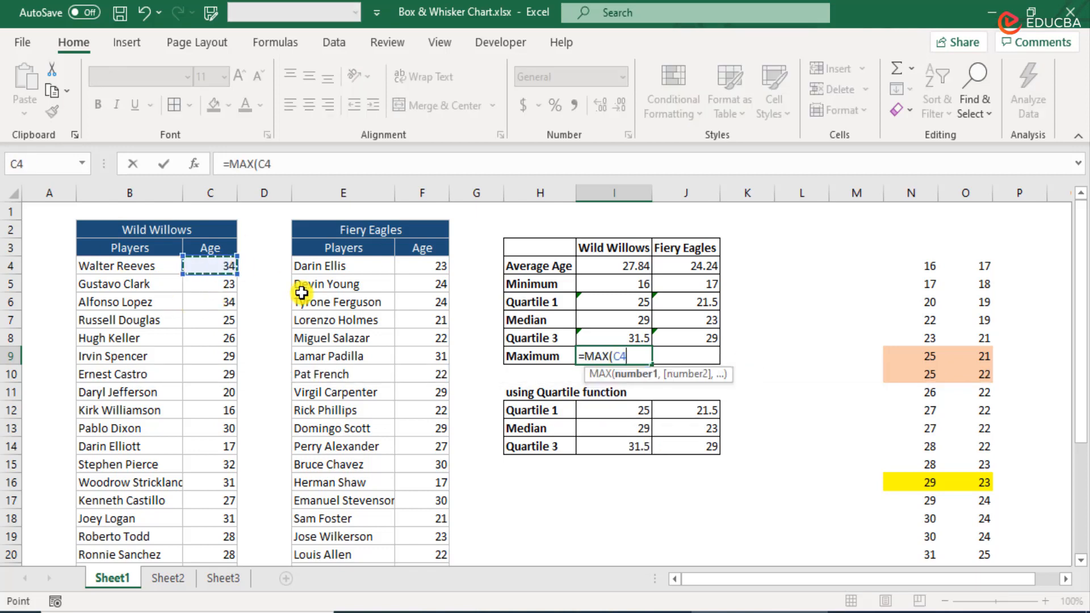
pyautogui.hotkey('ctrl', 'shift', 'Down')
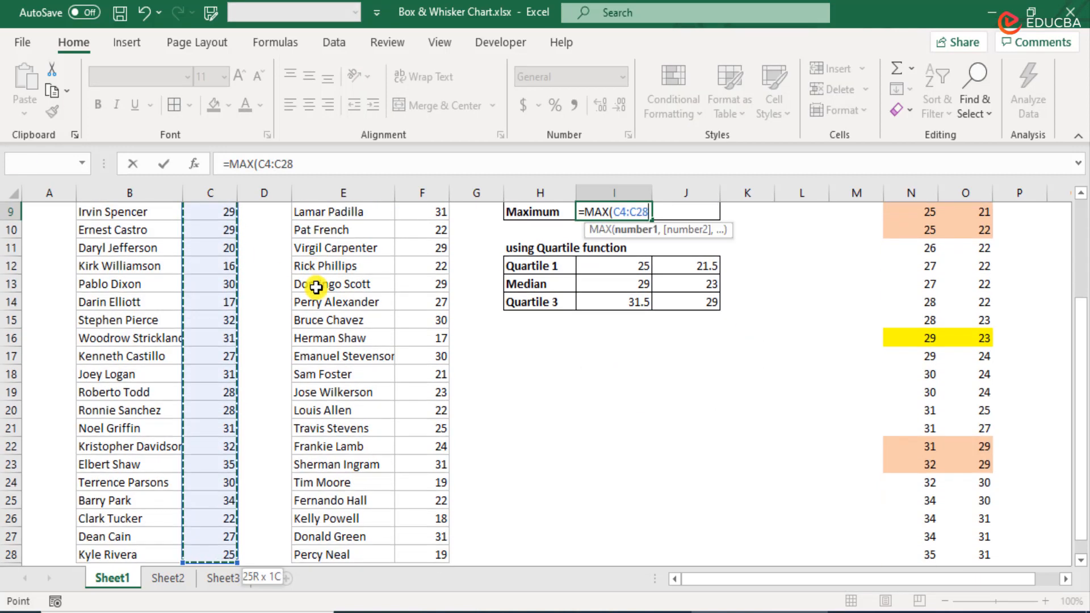
pyautogui.write(')')
pyautogui.press('Return')
pyautogui.press('Up')
# Calculate the Fiery Eagles maximum age in J9 with =MAX(F4:F28)
pyautogui.press('Right')
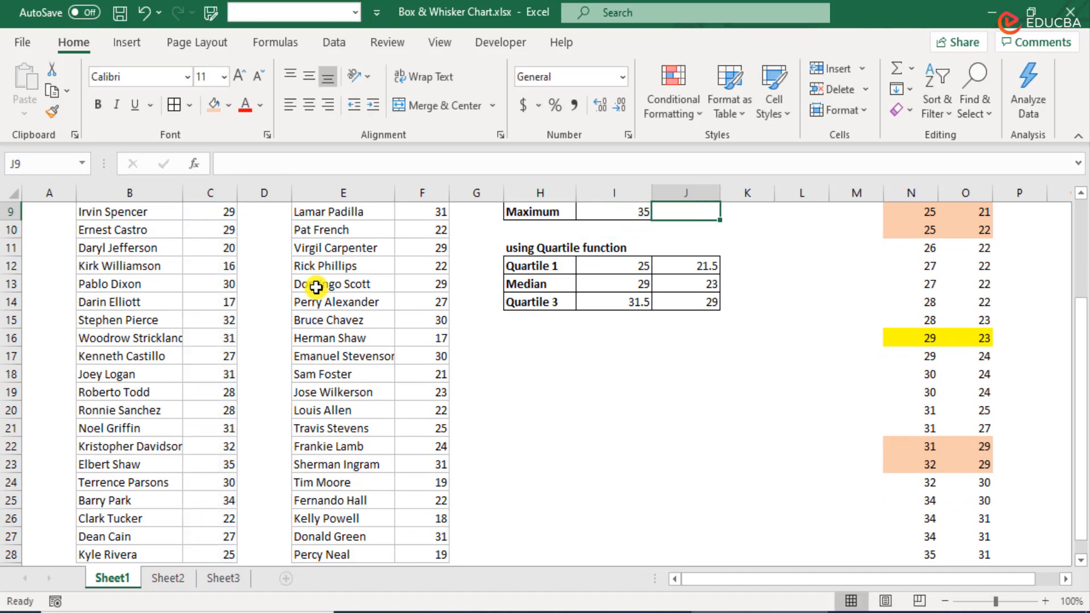
pyautogui.write('=max(')
pyautogui.press('Left')
pyautogui.press('Left')
pyautogui.press('Left')
pyautogui.press('Left')
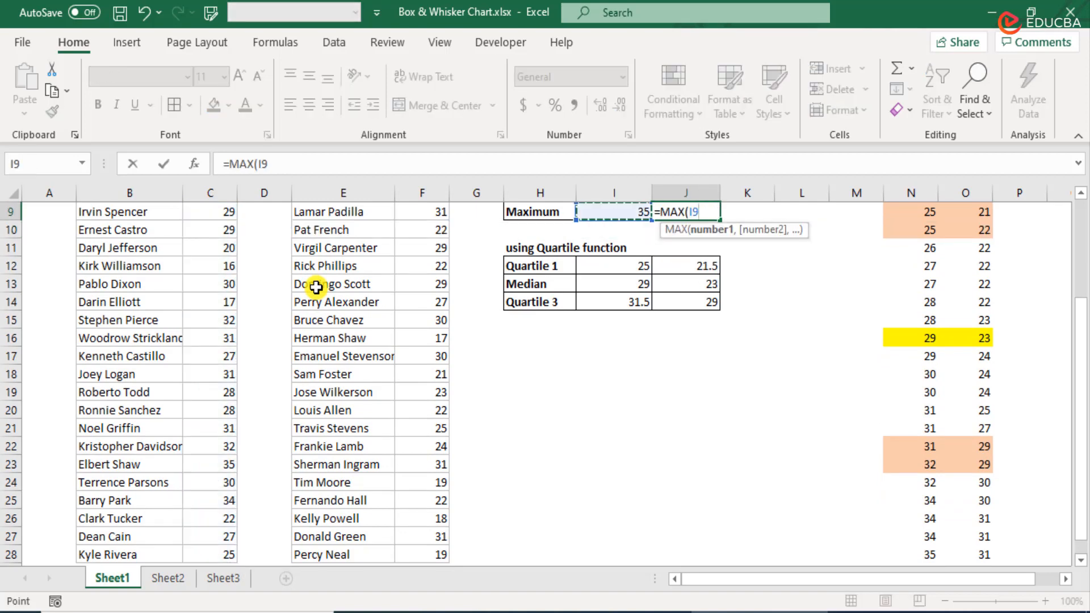
pyautogui.press('Up')
pyautogui.press('Up')
pyautogui.press('Up')
pyautogui.press('Up')
pyautogui.press('Up')
pyautogui.press('Up')
pyautogui.press('Down')
pyautogui.hotkey('ctrl', 'shift', 'Down')
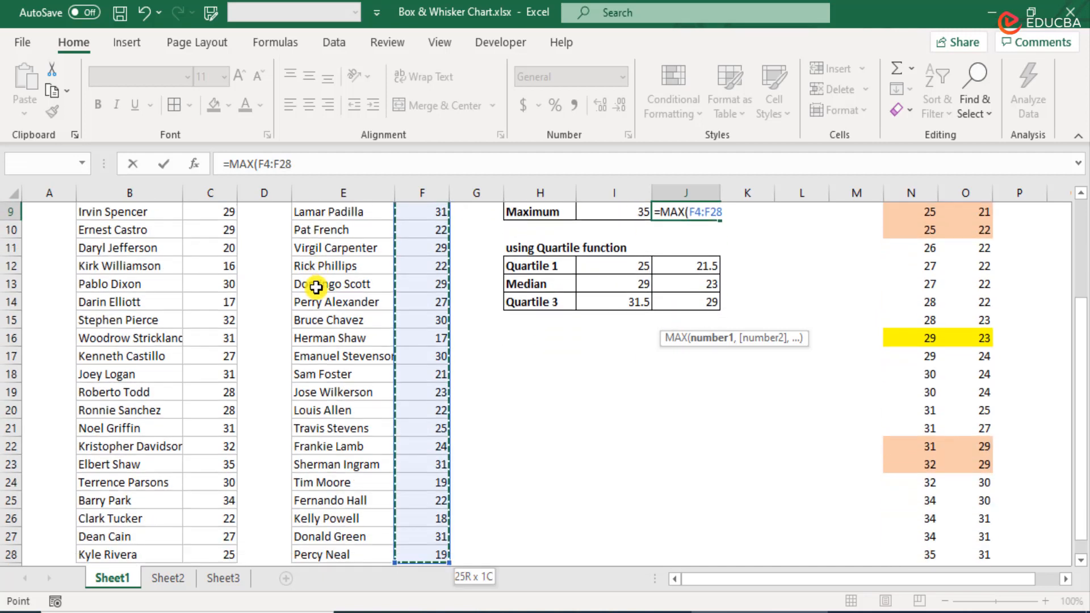
pyautogui.press('Return')
pyautogui.press('Up')
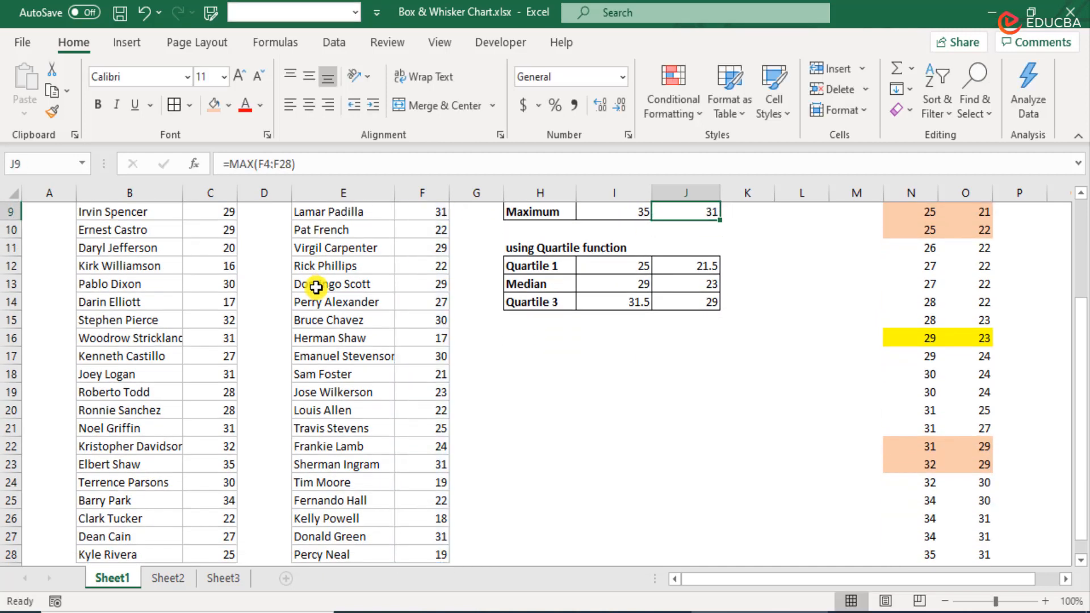
# Review the minimum and maximum ages of both teams and the five-number summary in H5:J9
pyautogui.scroll(3, 317, 286)
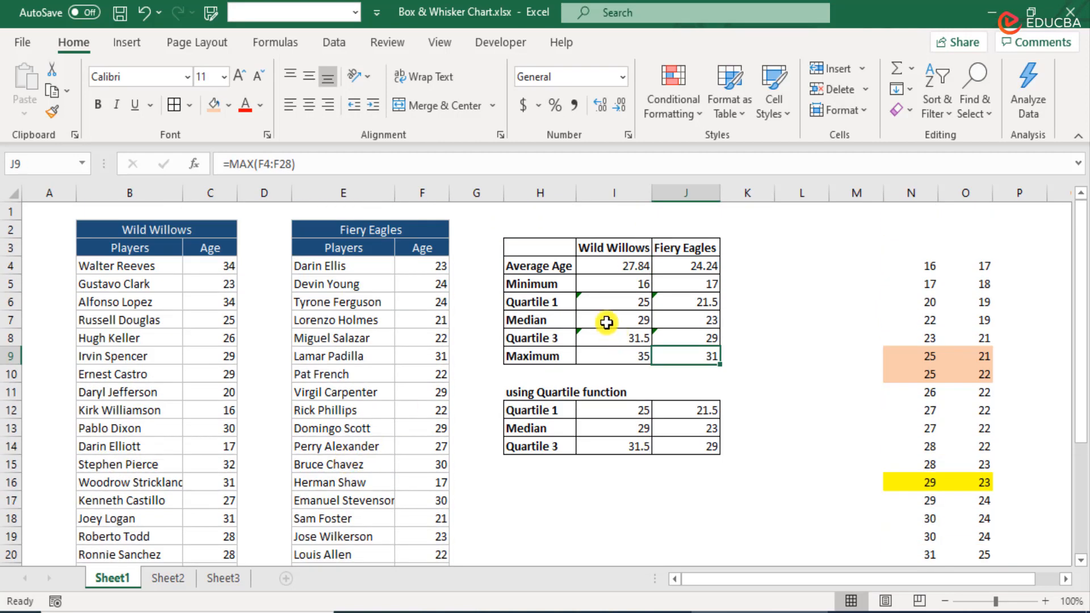
pyautogui.moveTo(641, 288); pyautogui.dragTo(696, 289)
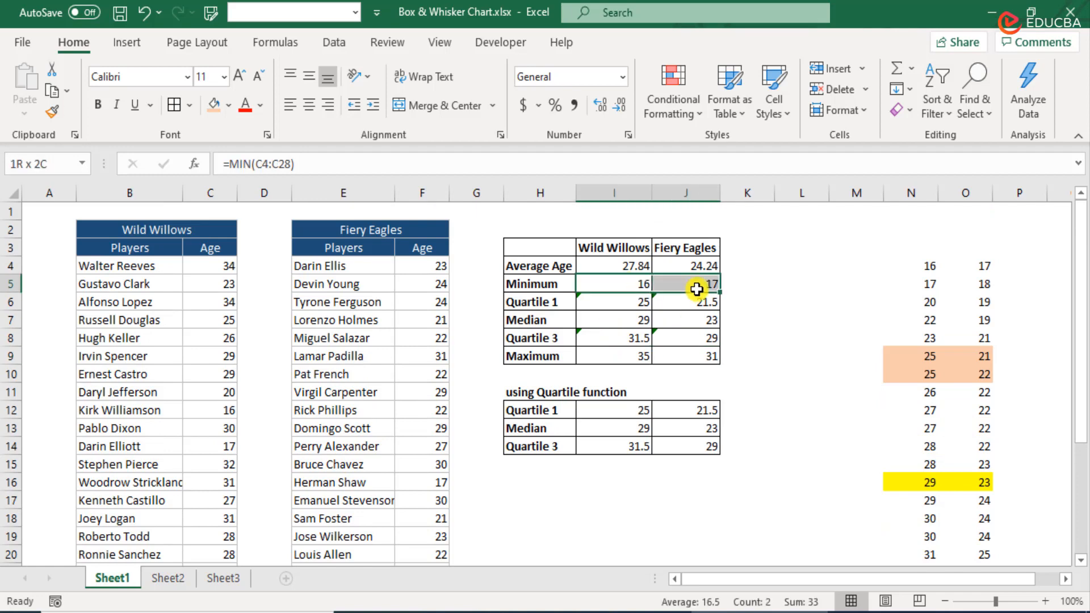
pyautogui.moveTo(630, 356); pyautogui.dragTo(706, 356)
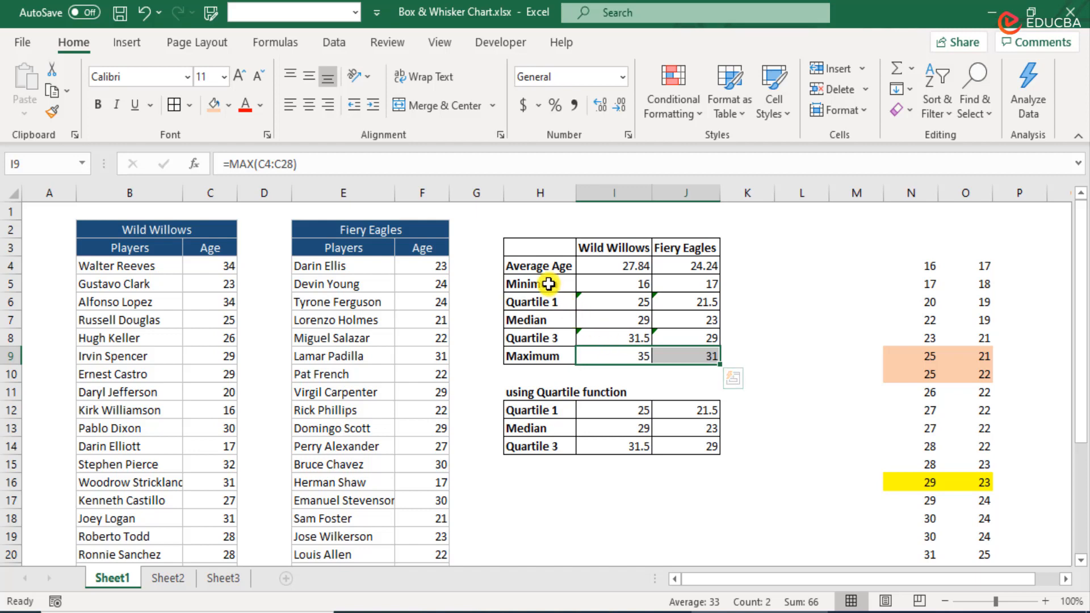
pyautogui.moveTo(548, 285); pyautogui.dragTo(678, 356)
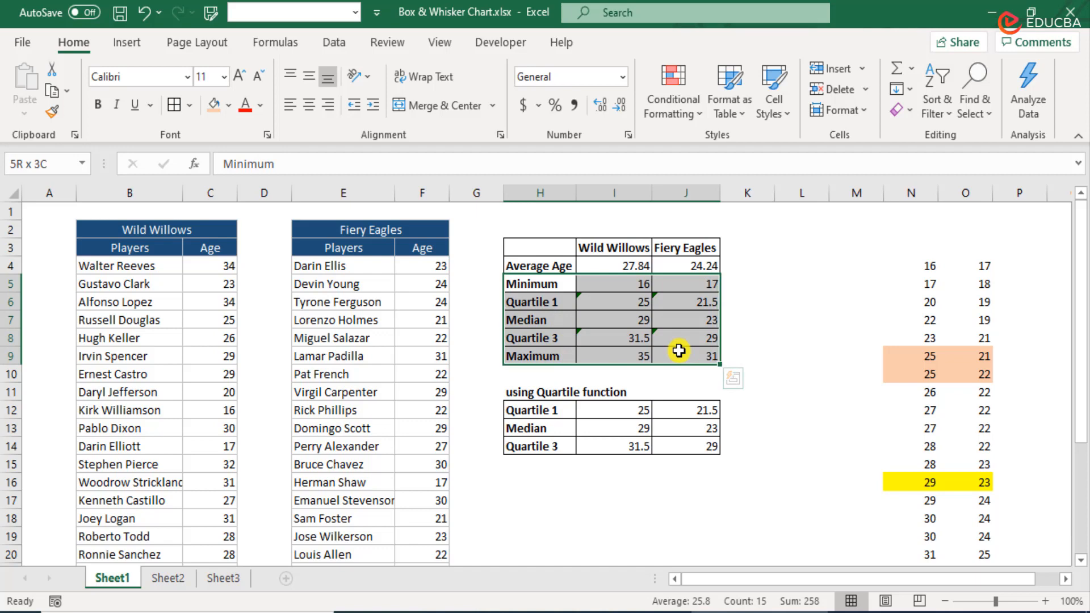